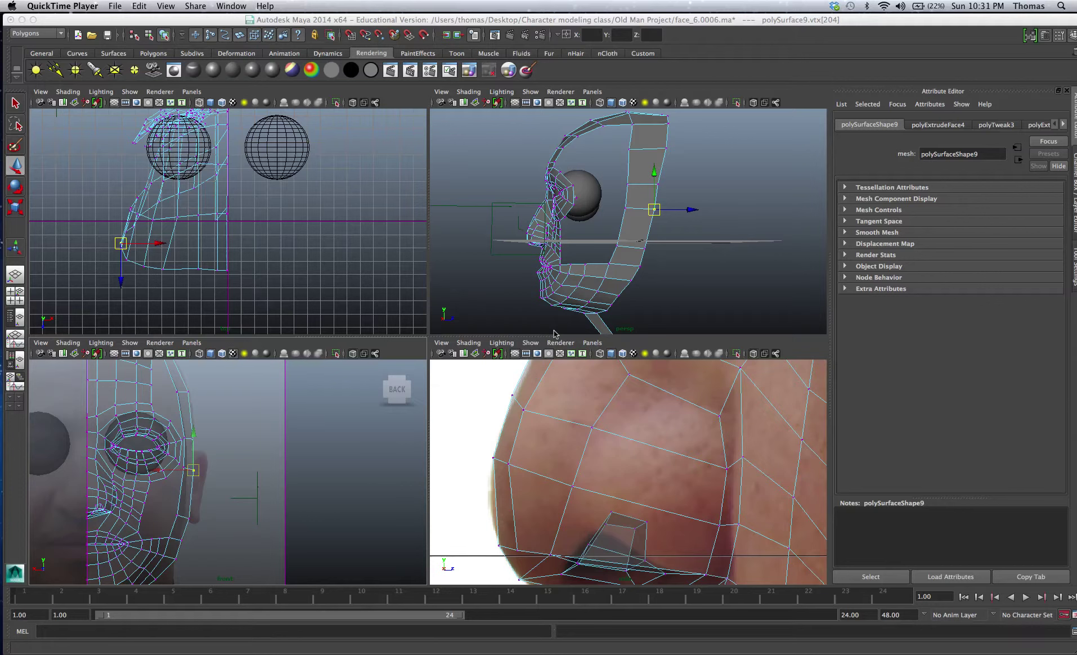
Step: Clear the vertex selection and maximize the perspective view to one large panel
click(621, 220)
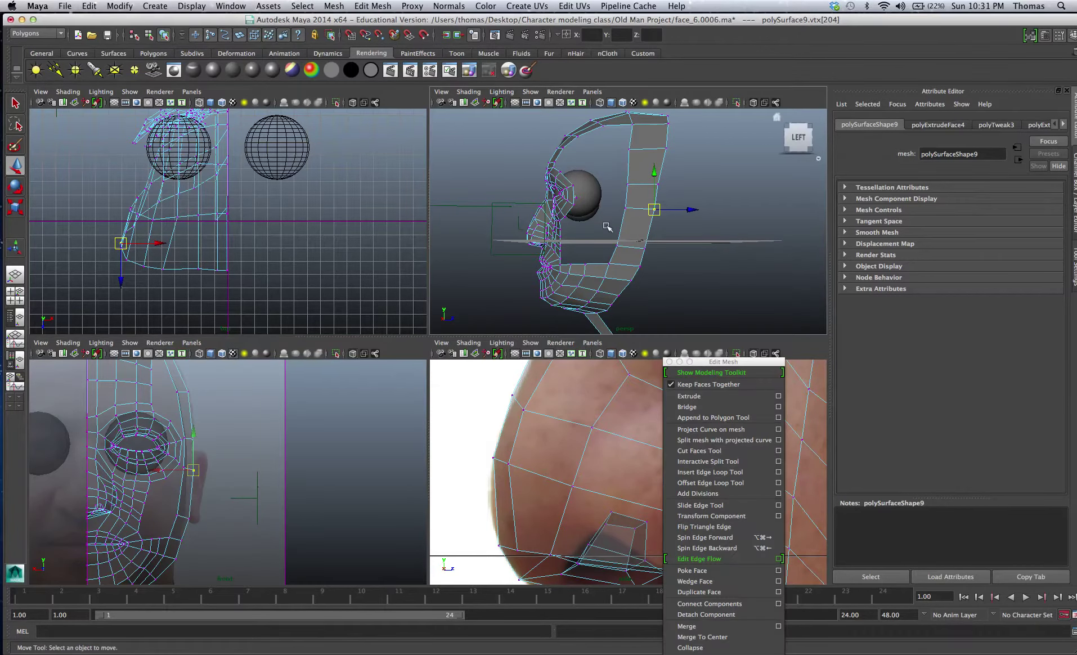
key(space)
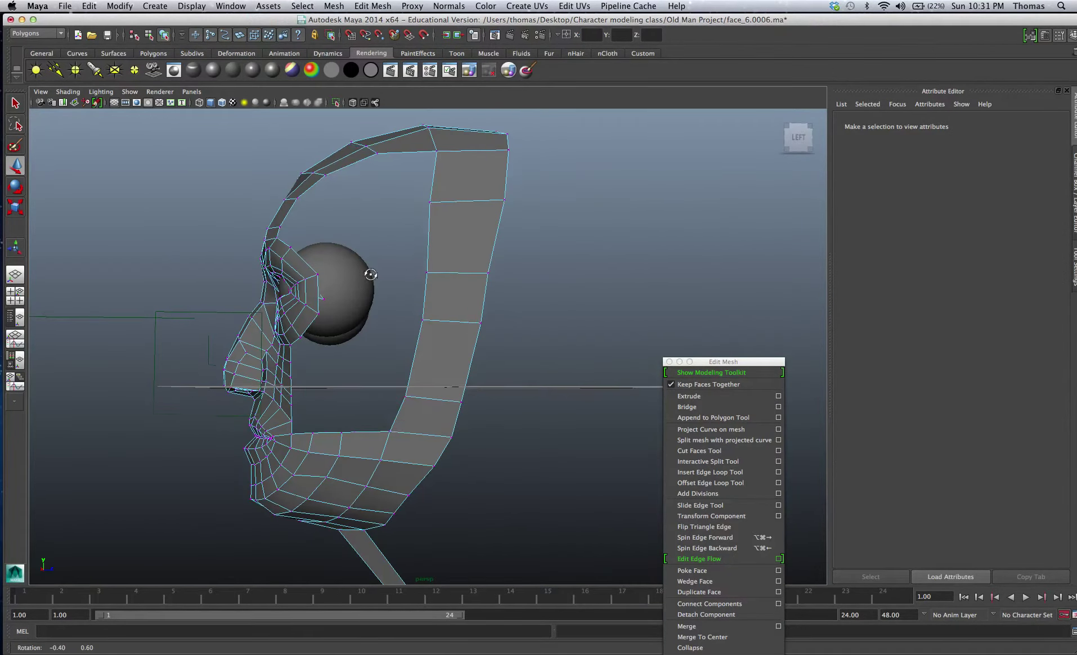
alt+drag(467, 277, 390, 168)
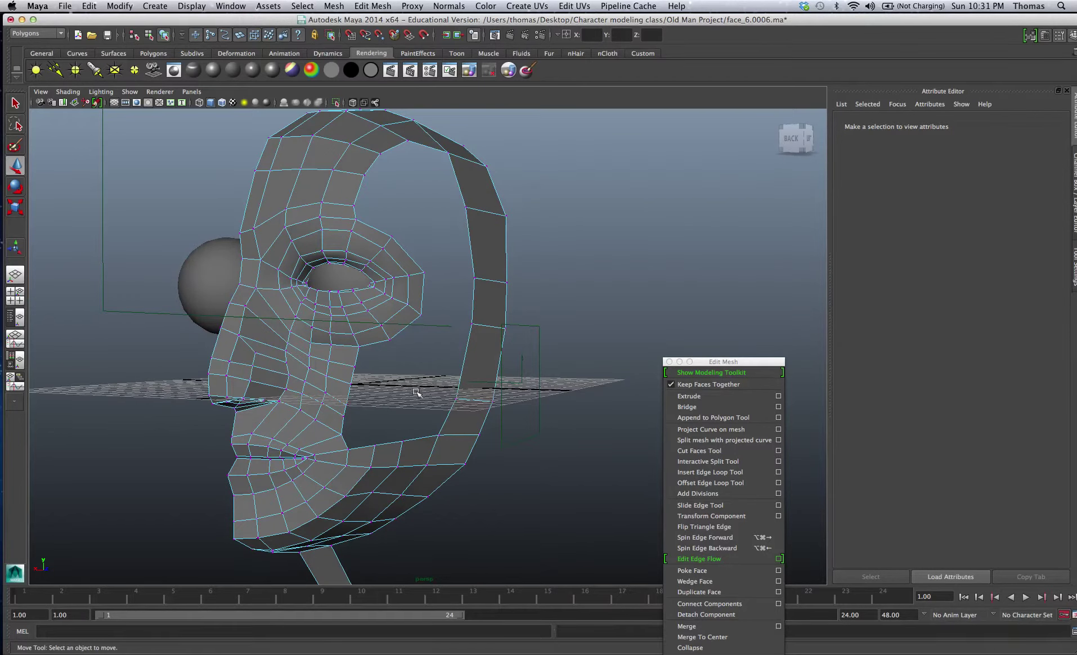
mouse_move(417, 392)
alt+mouse_down()
mouse_move(409, 372)
mouse_move(355, 353)
alt+mouse_up()
Step: Orbit and zoom around the head to inspect the eye, nose and mouth
alt+drag(284, 339, 319, 340)
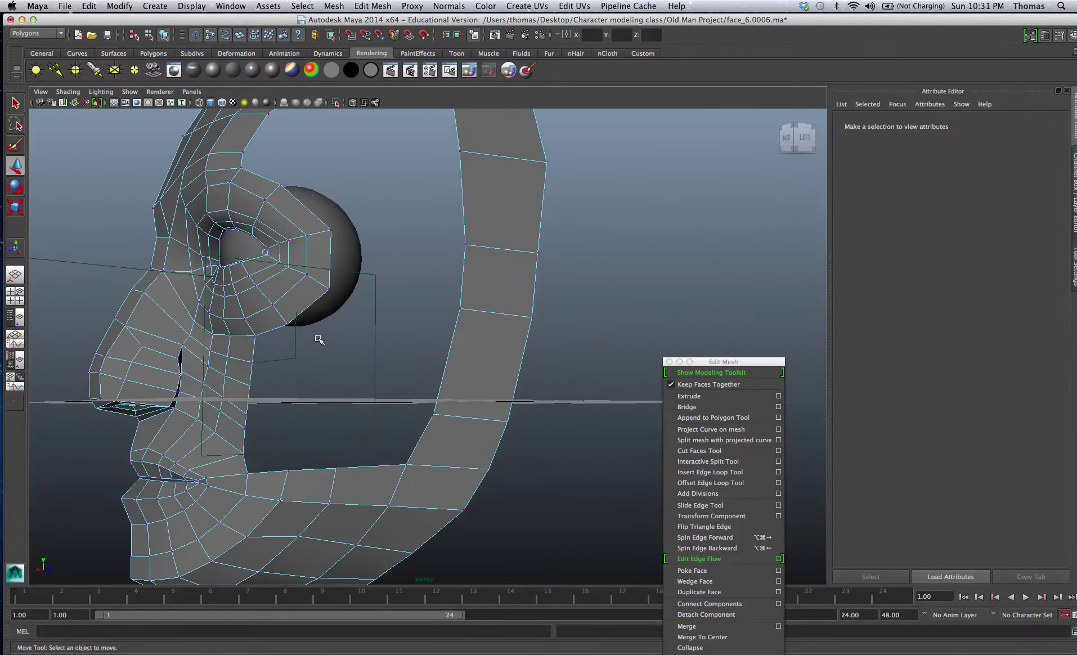
mouse_move(236, 337)
alt+mouse_down()
mouse_move(284, 339)
mouse_move(257, 296)
mouse_move(192, 316)
mouse_move(162, 312)
alt+mouse_up()
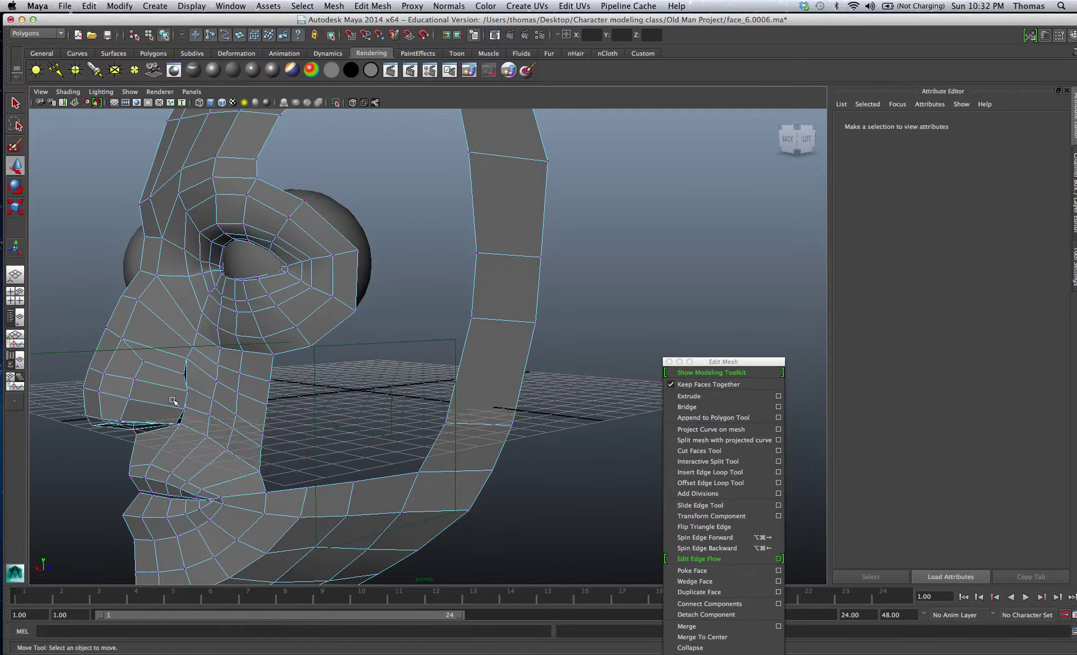
mouse_move(172, 400)
alt+mouse_down()
mouse_move(175, 442)
mouse_move(205, 423)
mouse_move(206, 433)
alt+mouse_up()
alt+right_drag(207, 433, 320, 424)
alt+middle_drag(319, 424, 395, 358)
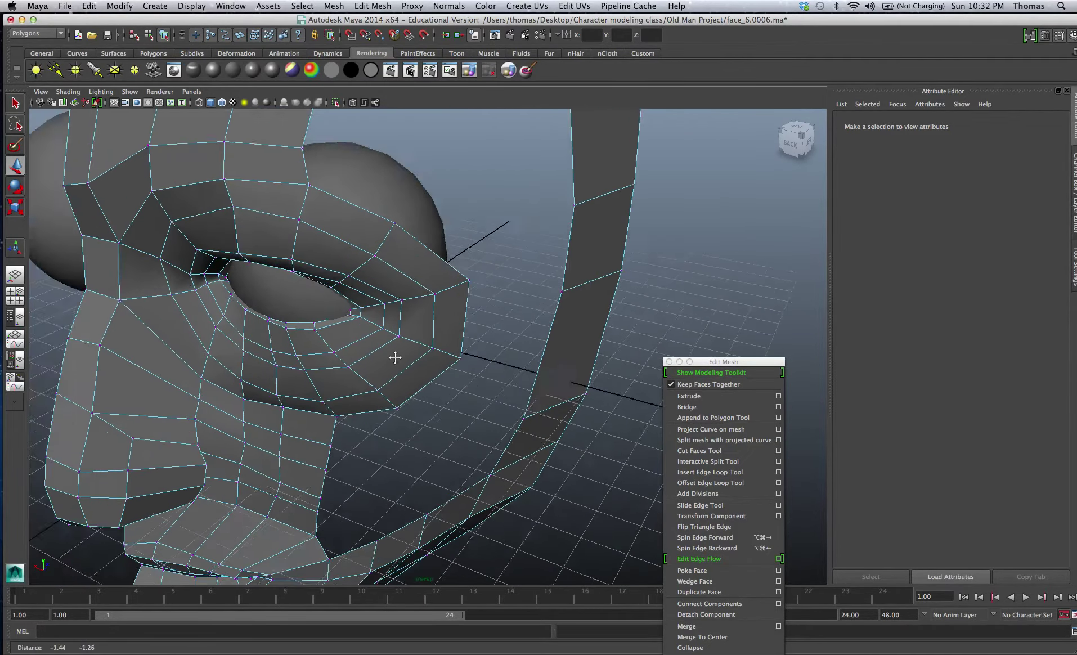
mouse_move(395, 358)
alt+mouse_down()
mouse_move(308, 390)
mouse_move(302, 356)
mouse_move(156, 260)
mouse_move(125, 223)
mouse_move(238, 316)
mouse_move(232, 296)
mouse_move(280, 356)
alt+mouse_up()
Step: Switch the mesh to vertex mode and select vertices beside the nostril
right_drag(376, 379, 366, 377)
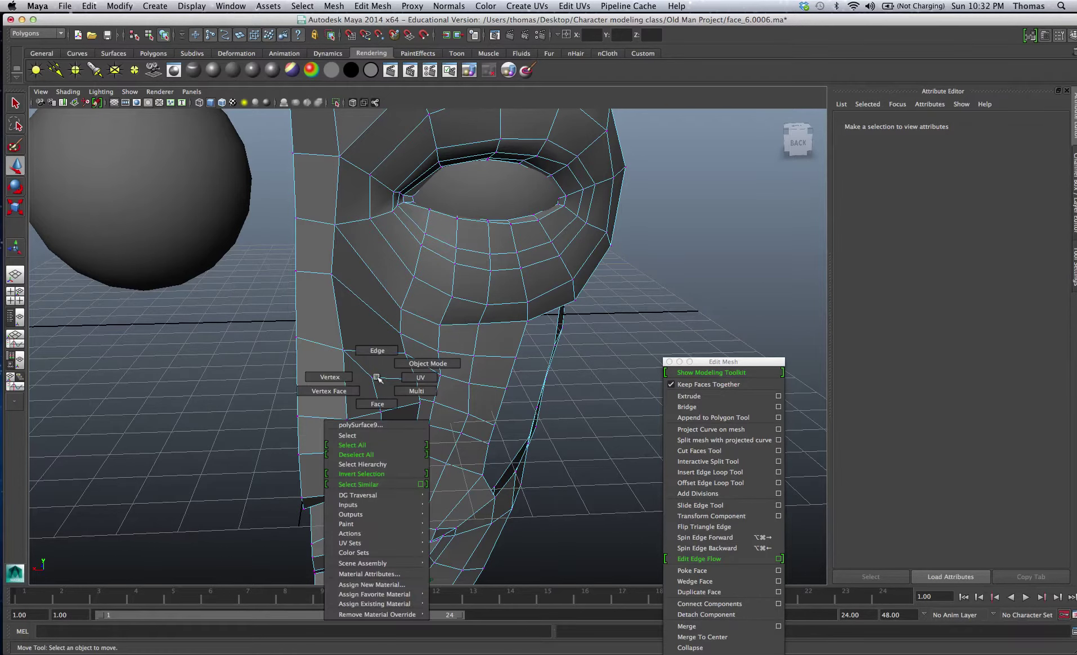
drag(366, 373, 368, 381)
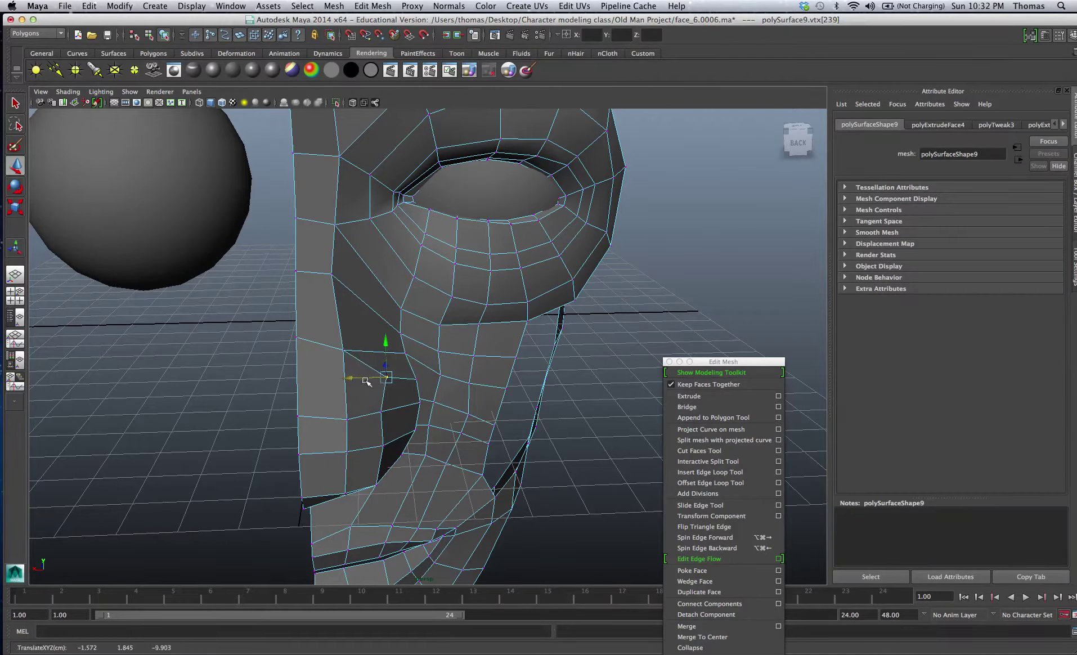
click(381, 416)
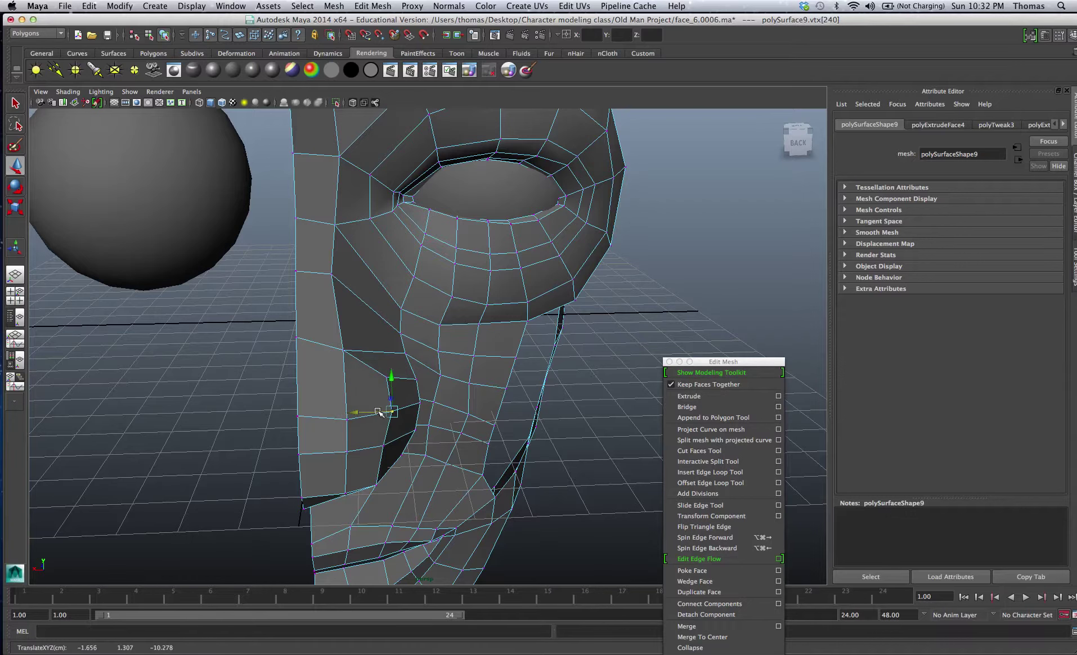
mouse_move(378, 413)
alt+mouse_down()
mouse_move(362, 382)
mouse_move(370, 391)
alt+mouse_up()
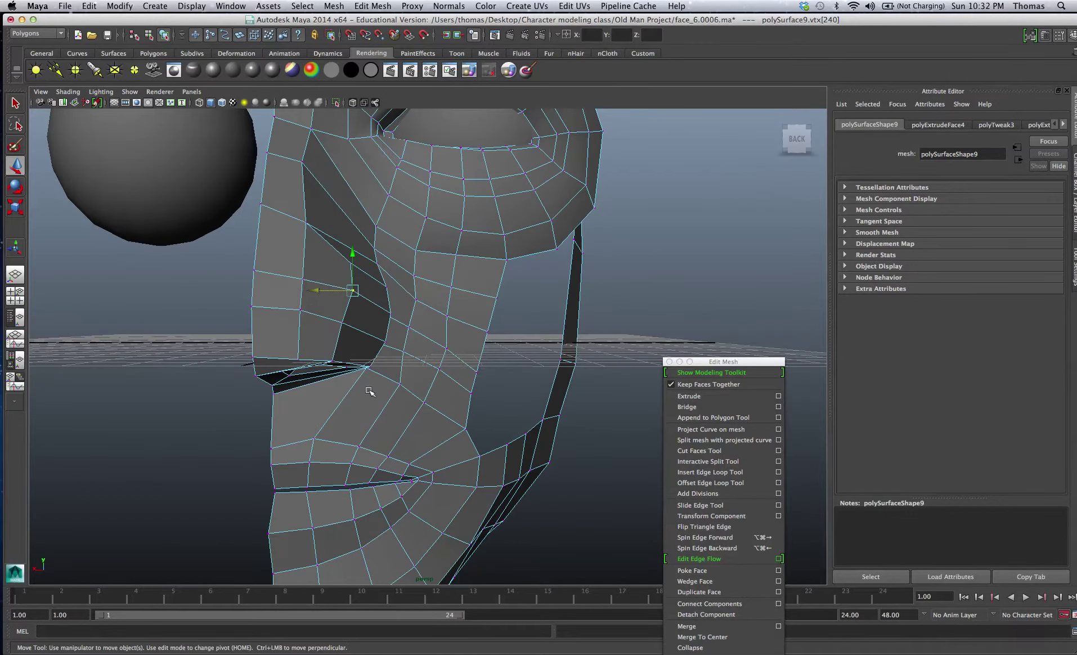
click(342, 323)
click(332, 326)
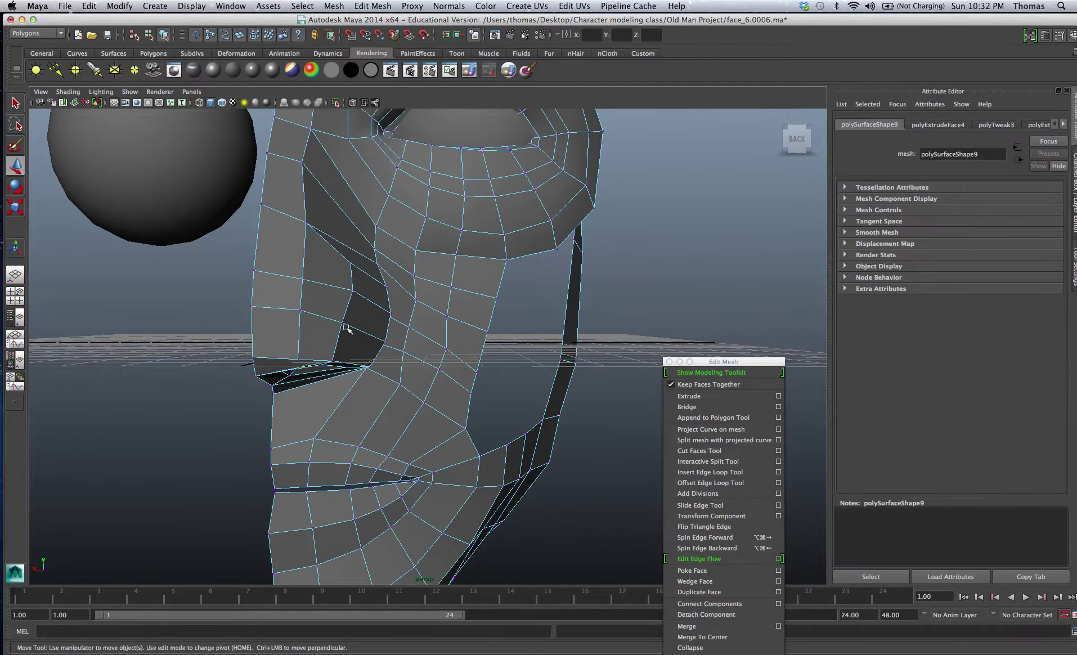
click(347, 328)
Step: Raise two vertices along the nostril edge slightly upward
mouse_move(346, 328)
alt+mouse_down()
mouse_move(280, 313)
mouse_move(162, 318)
mouse_move(169, 359)
mouse_move(260, 306)
mouse_move(214, 362)
mouse_move(273, 359)
mouse_move(228, 337)
mouse_move(269, 318)
mouse_move(229, 337)
alt+mouse_up()
alt+right_drag(229, 336, 251, 378)
click(237, 382)
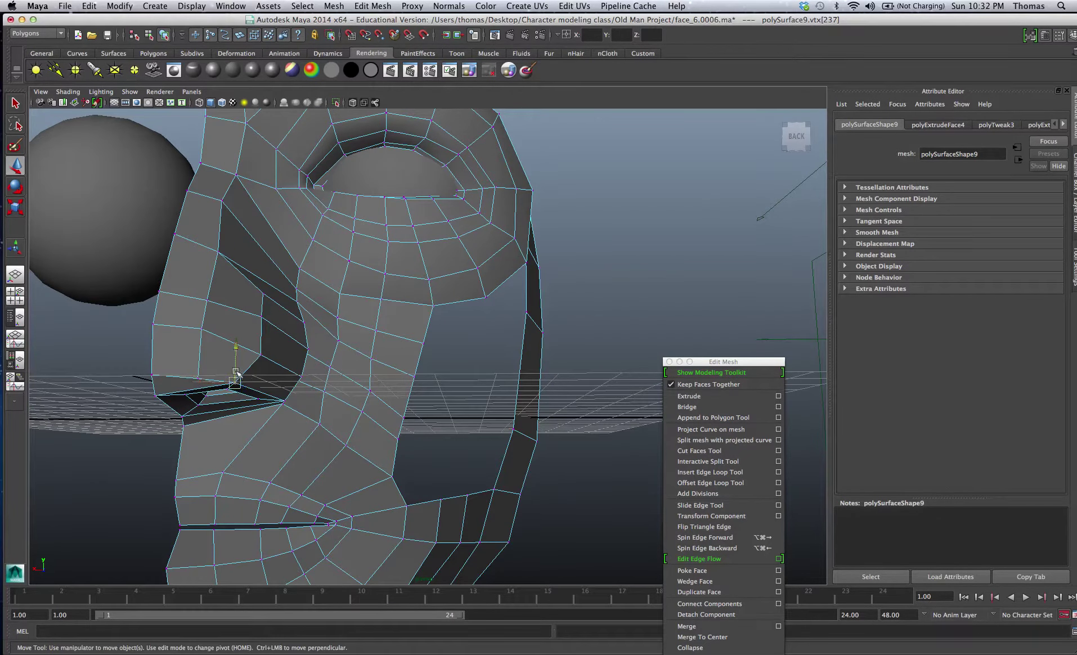
drag(237, 372, 238, 369)
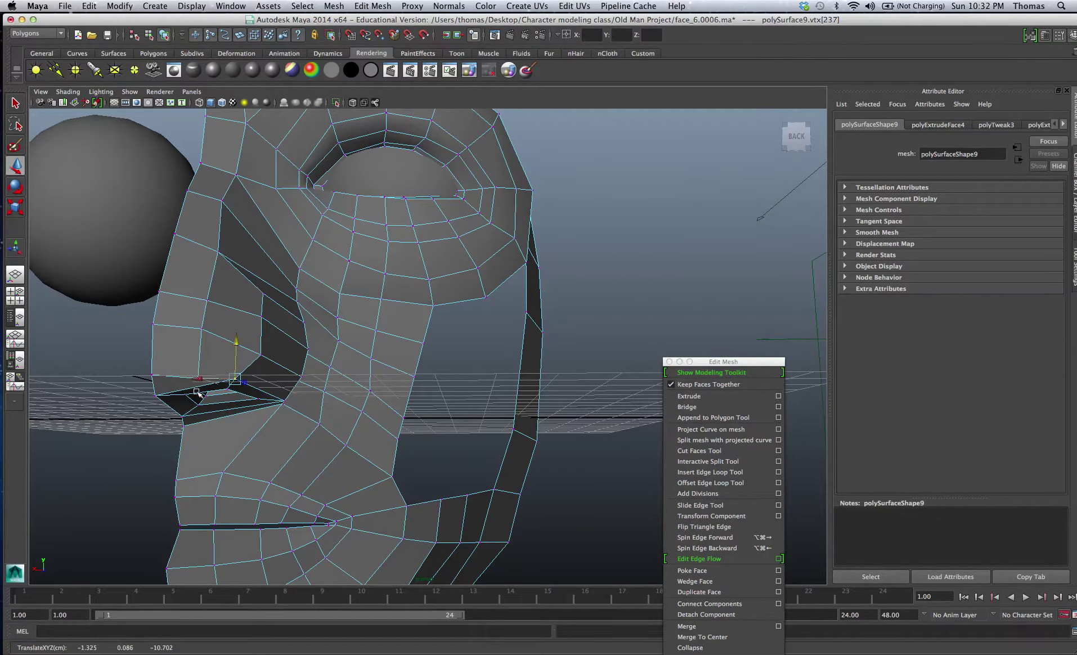
scroll(153, 391, up, 2)
scroll(153, 391, up, 3)
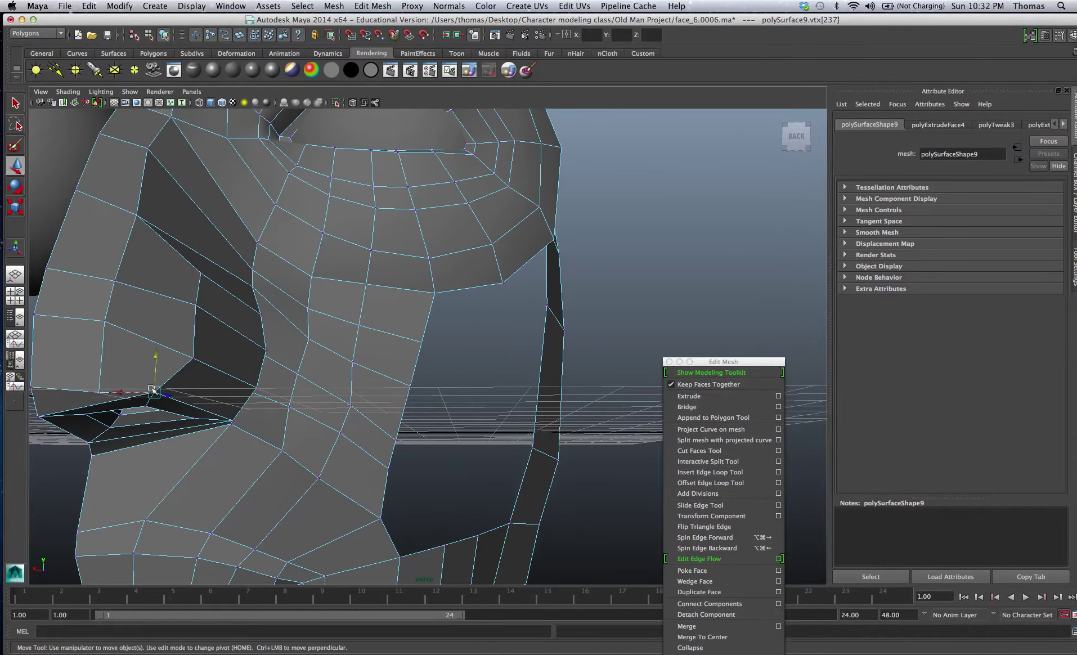
click(100, 391)
drag(100, 380, 98, 374)
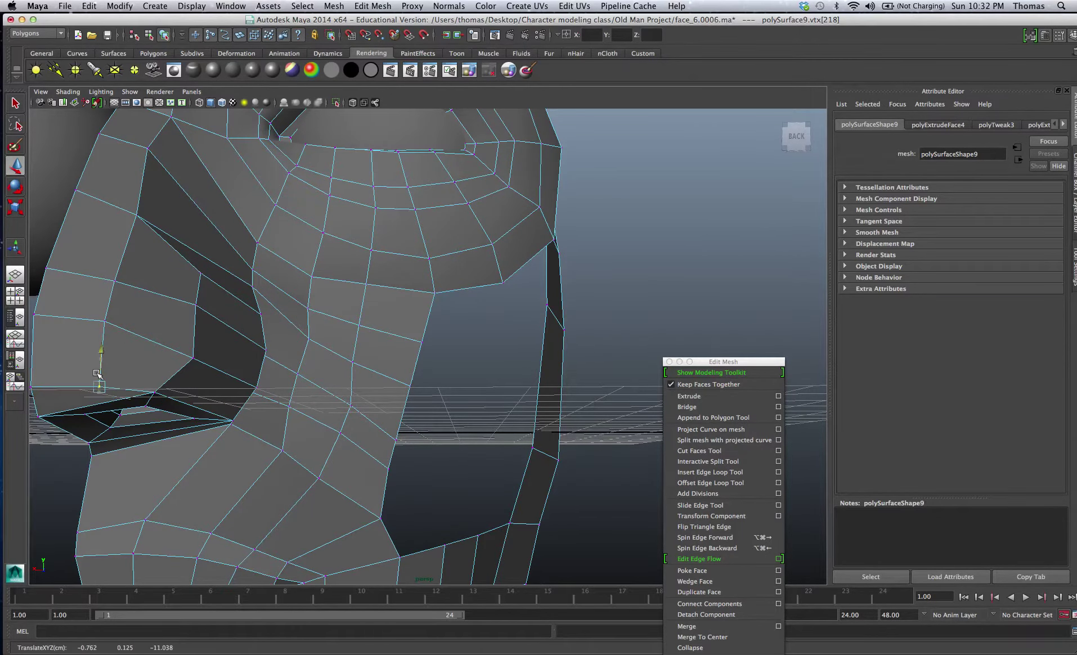
Step: Nudge a vertex under the nose slightly to the left
alt+drag(301, 373, 187, 349)
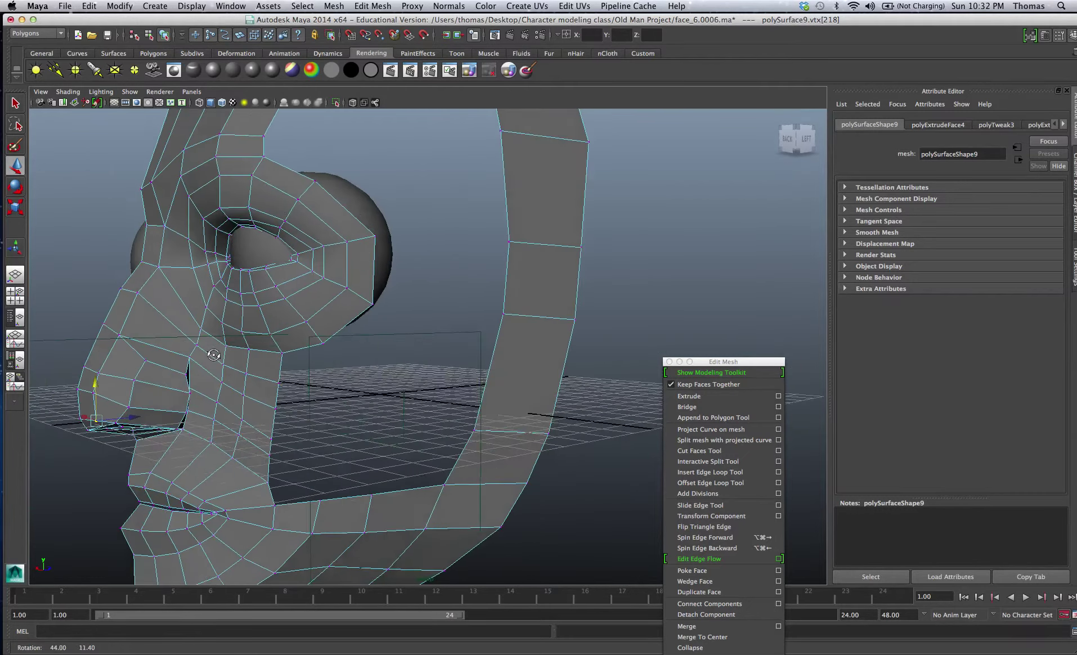
scroll(191, 355, up, 5)
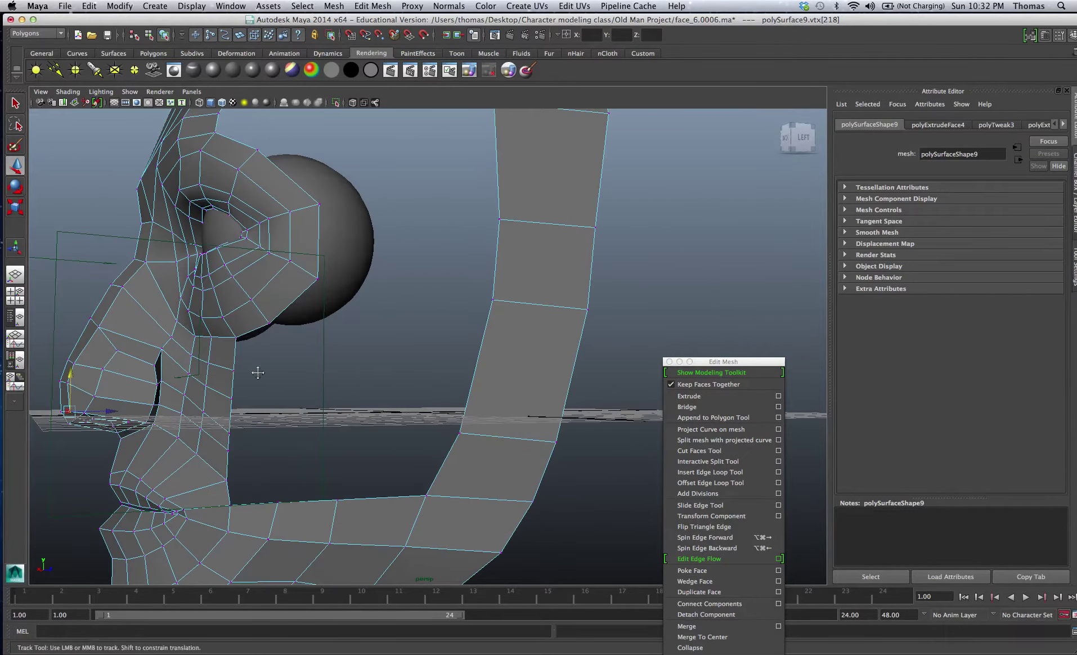
alt+middle_drag(252, 373, 323, 372)
alt+drag(323, 372, 292, 418)
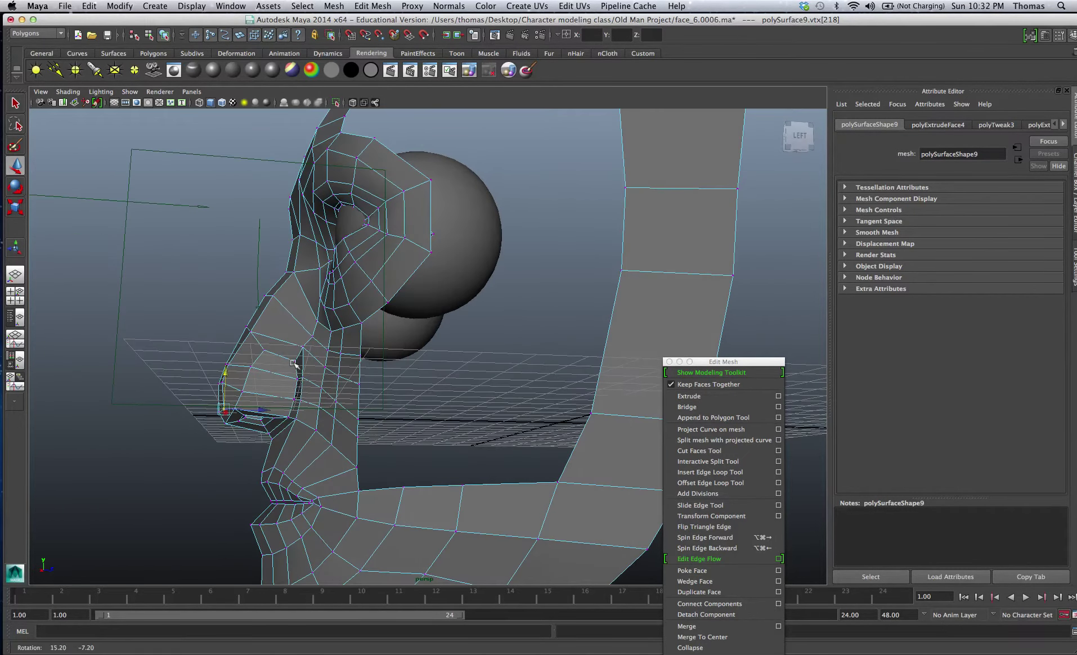
click(291, 417)
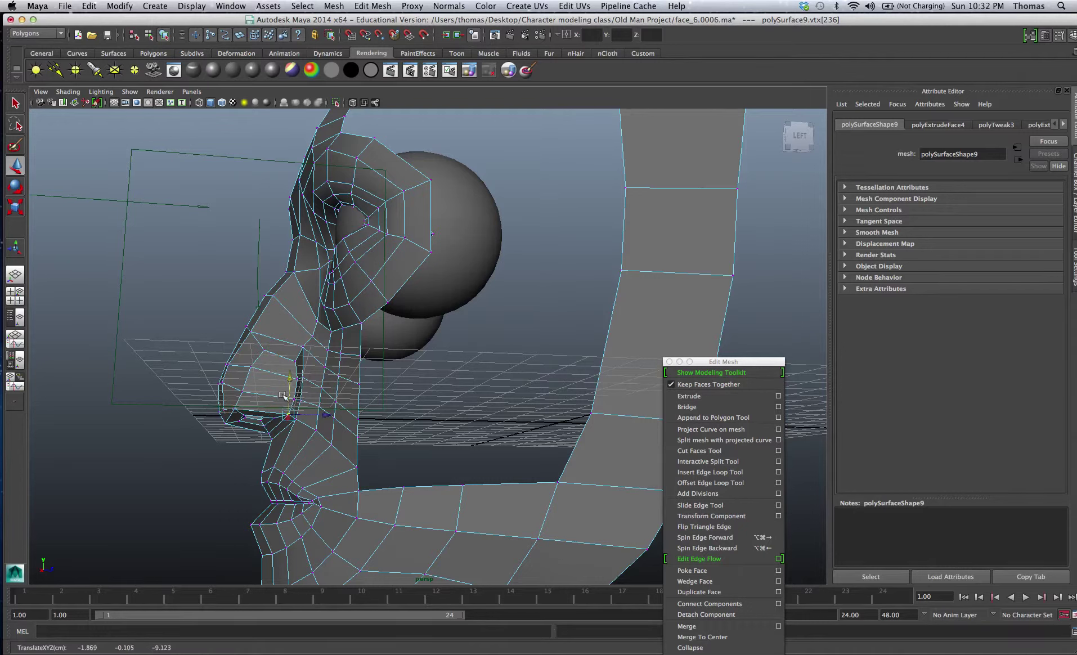
click(313, 399)
click(295, 400)
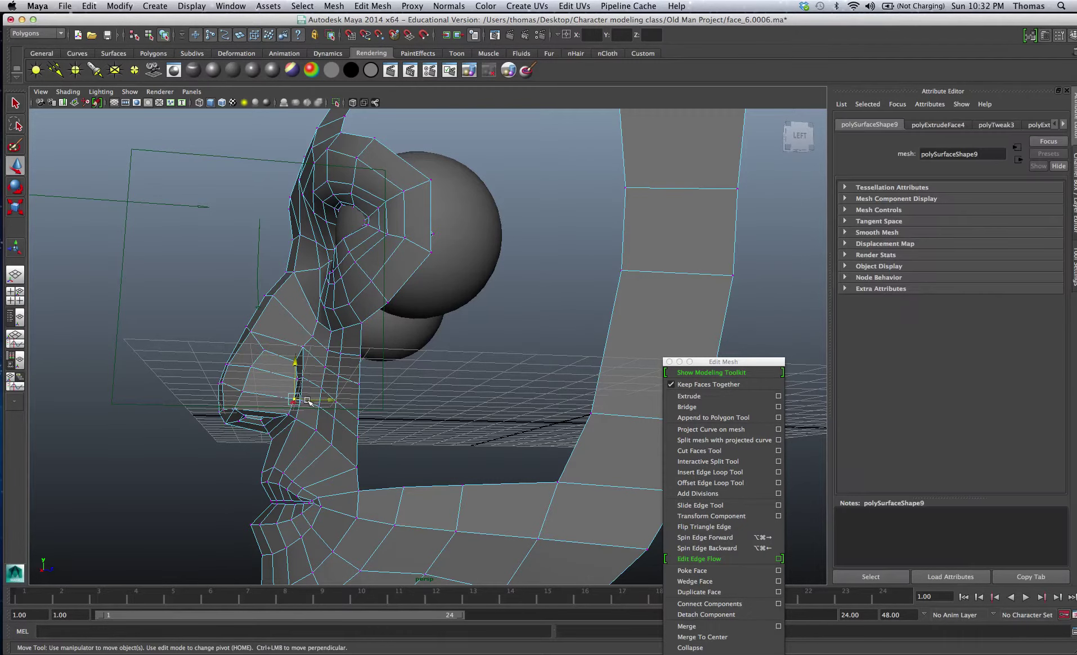
drag(313, 401, 310, 402)
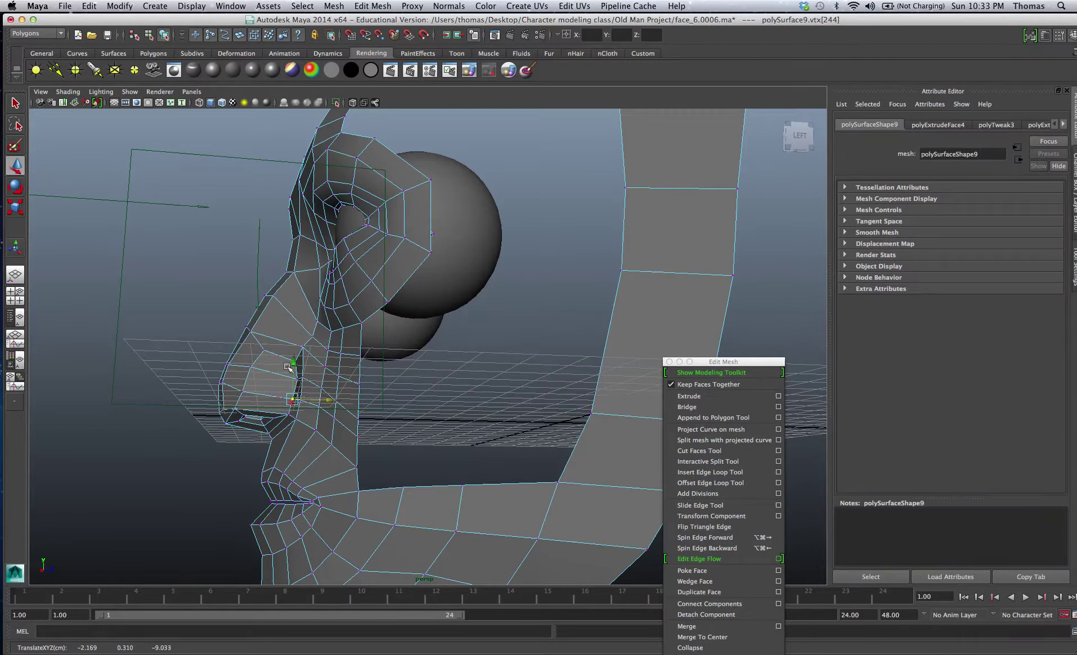
mouse_move(293, 361)
alt+mouse_down()
mouse_move(325, 361)
mouse_move(337, 340)
alt+mouse_up()
Step: Return the mesh to object mode and orbit to a back-left three-quarter view
right_click(337, 341)
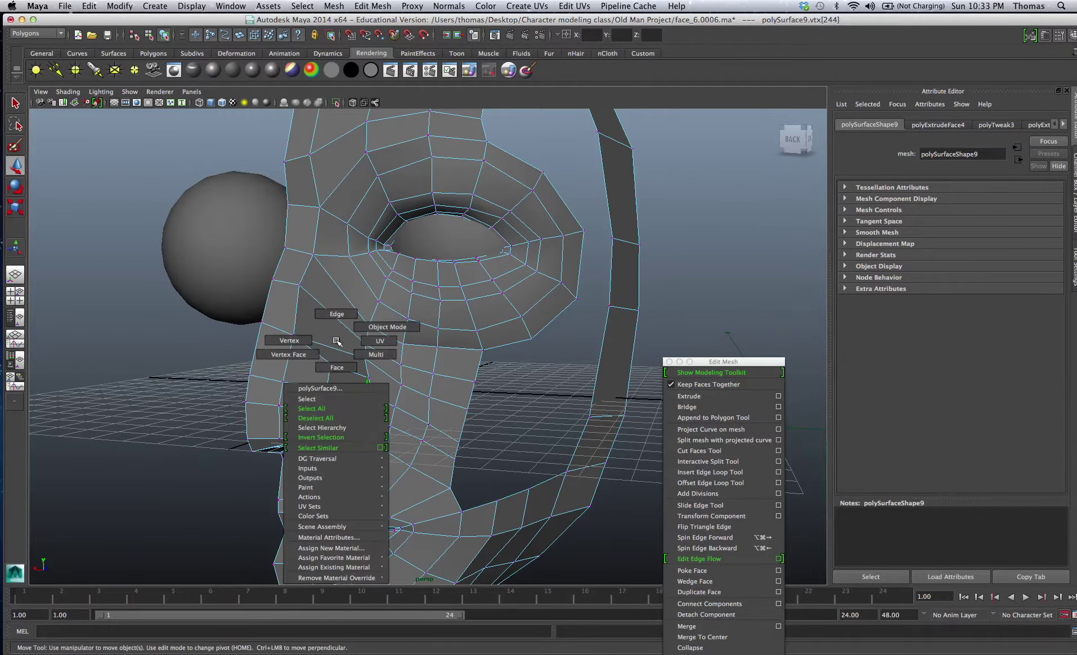
right_drag(336, 340, 356, 323)
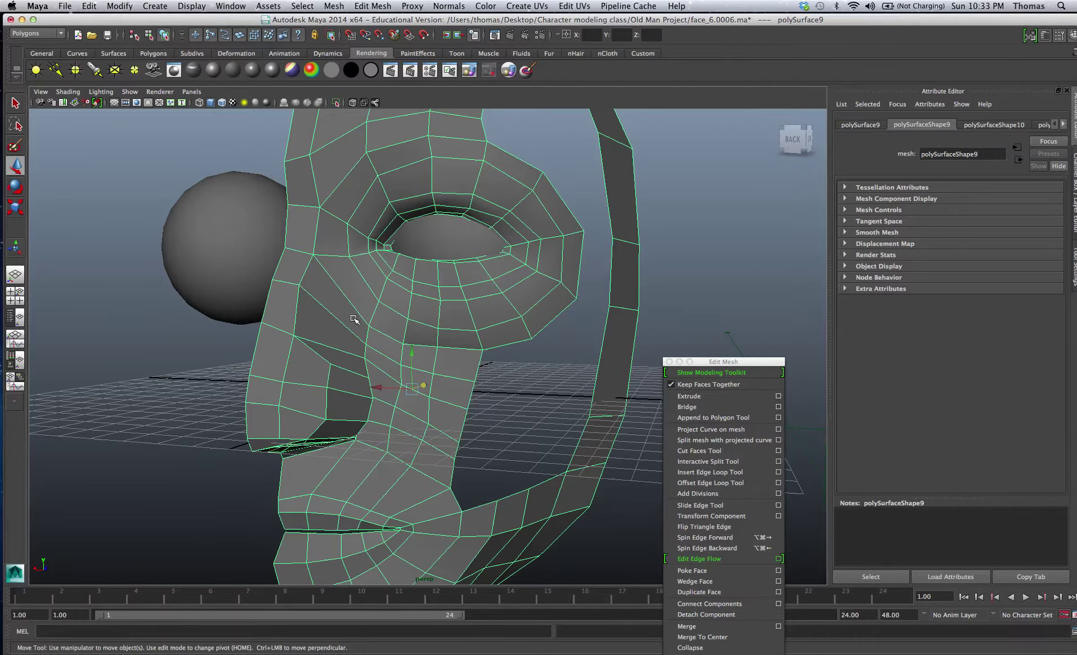
alt+drag(520, 313, 594, 316)
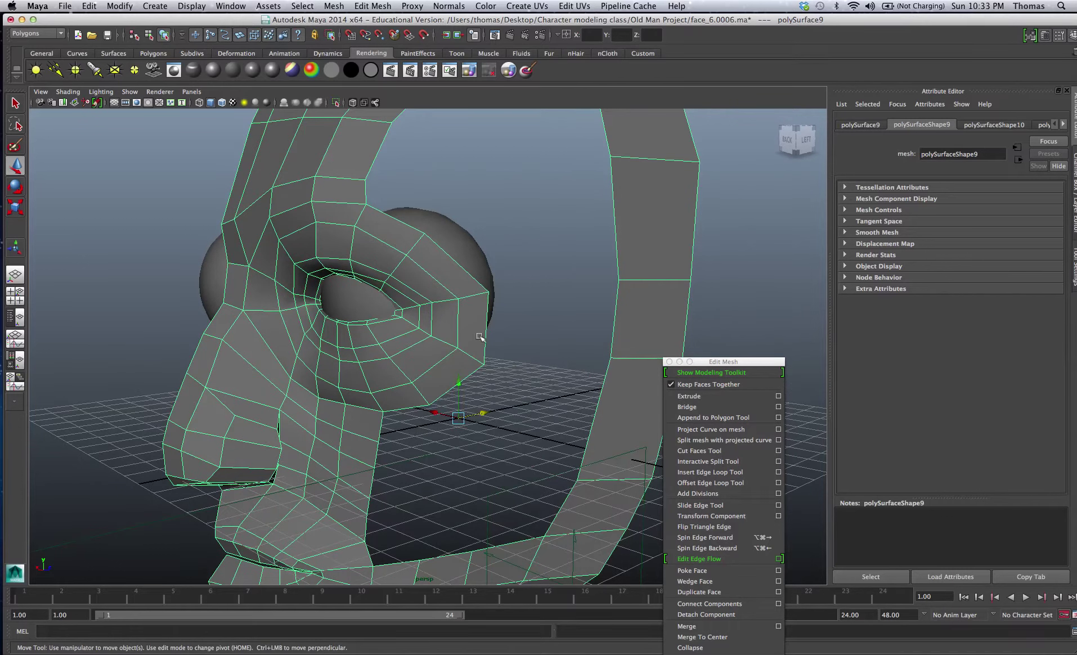
right_drag(480, 336, 457, 331)
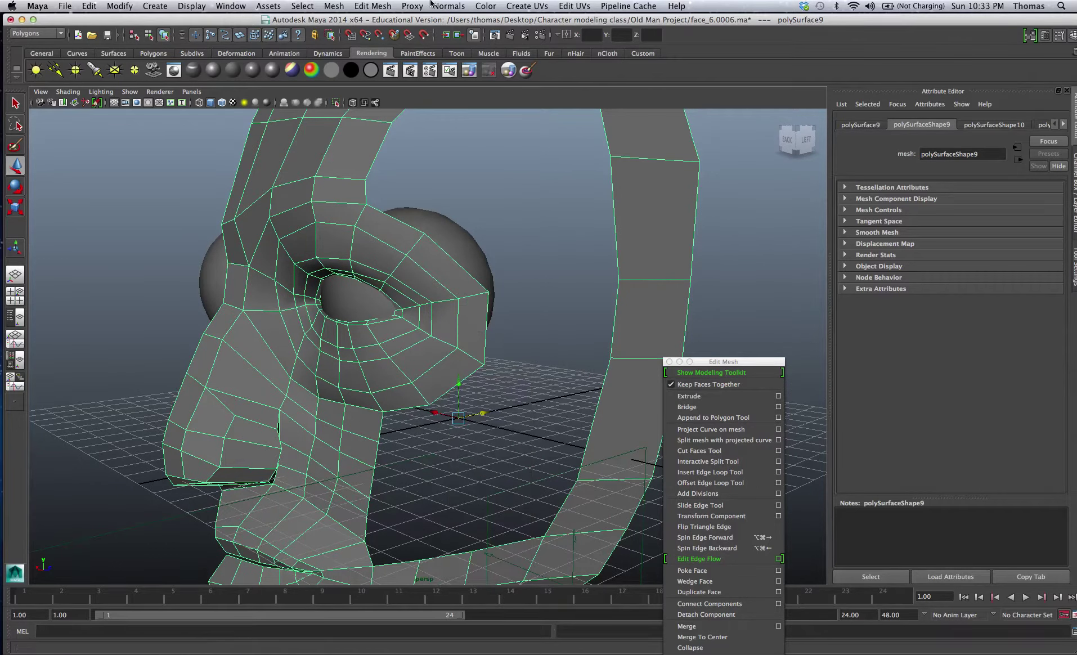
Step: Append a polygon between the eye-side border edge and the ear strip edge
click(389, 6)
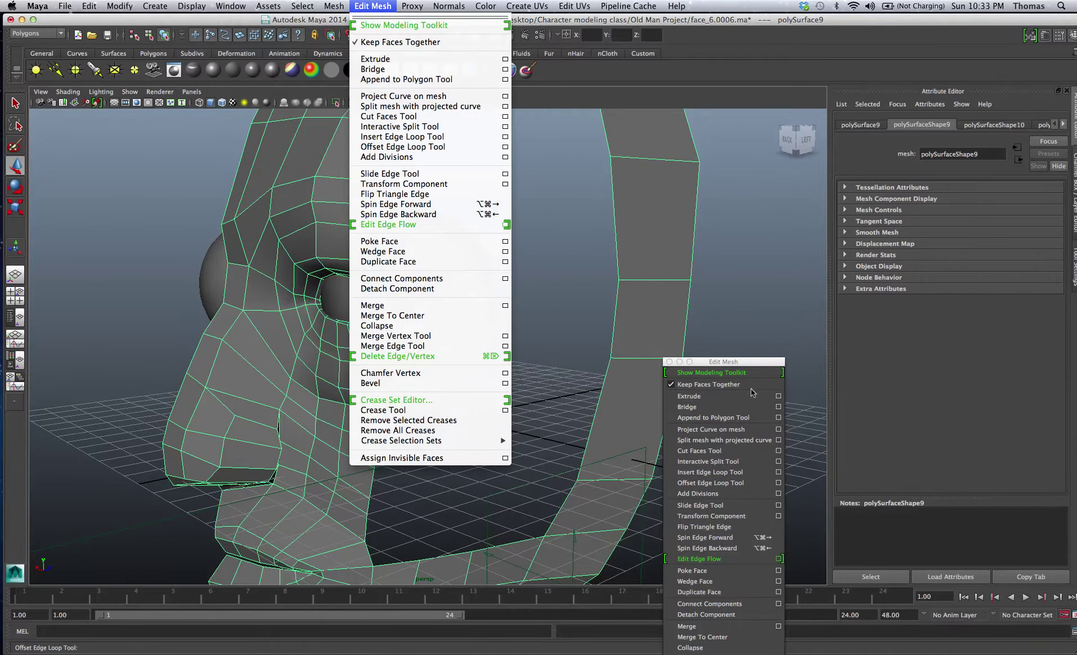
drag(754, 365, 864, 296)
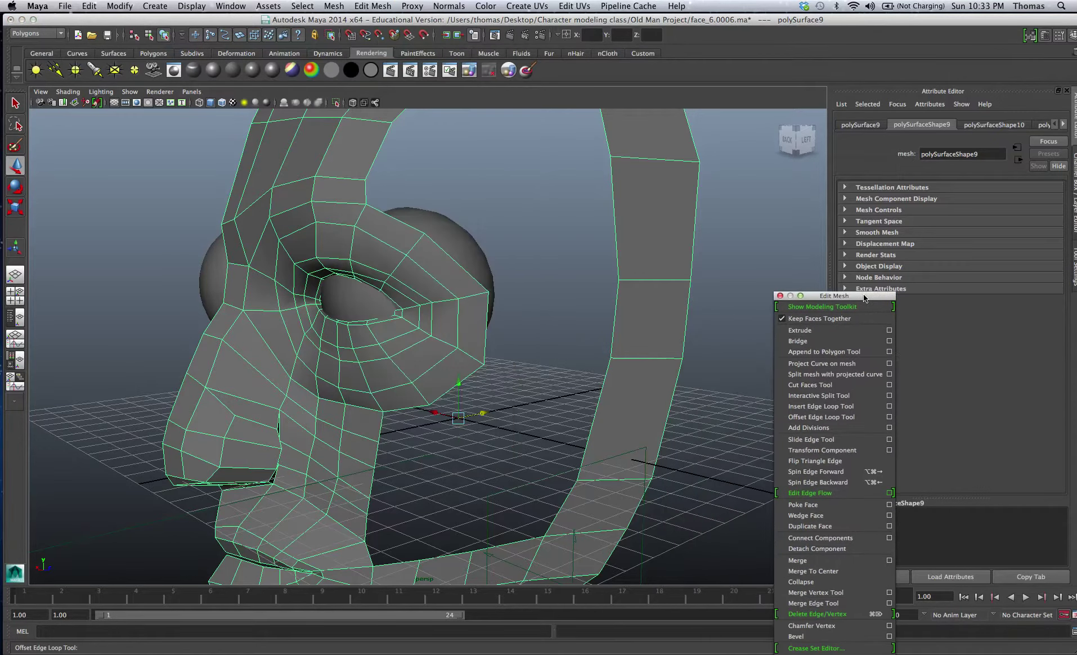
click(824, 352)
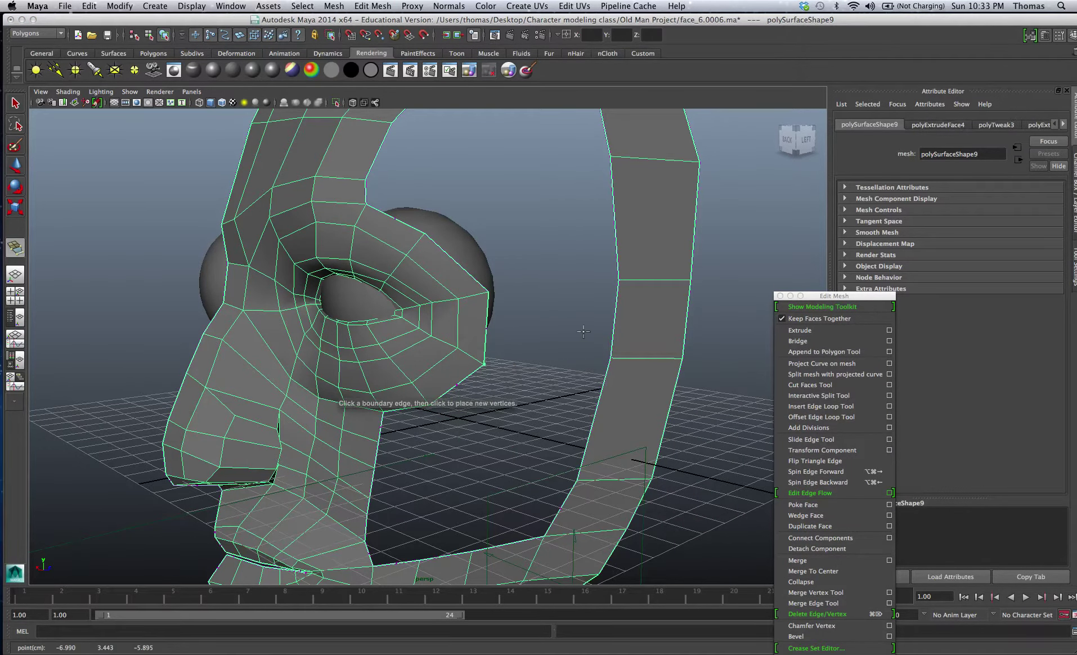
click(612, 327)
click(614, 326)
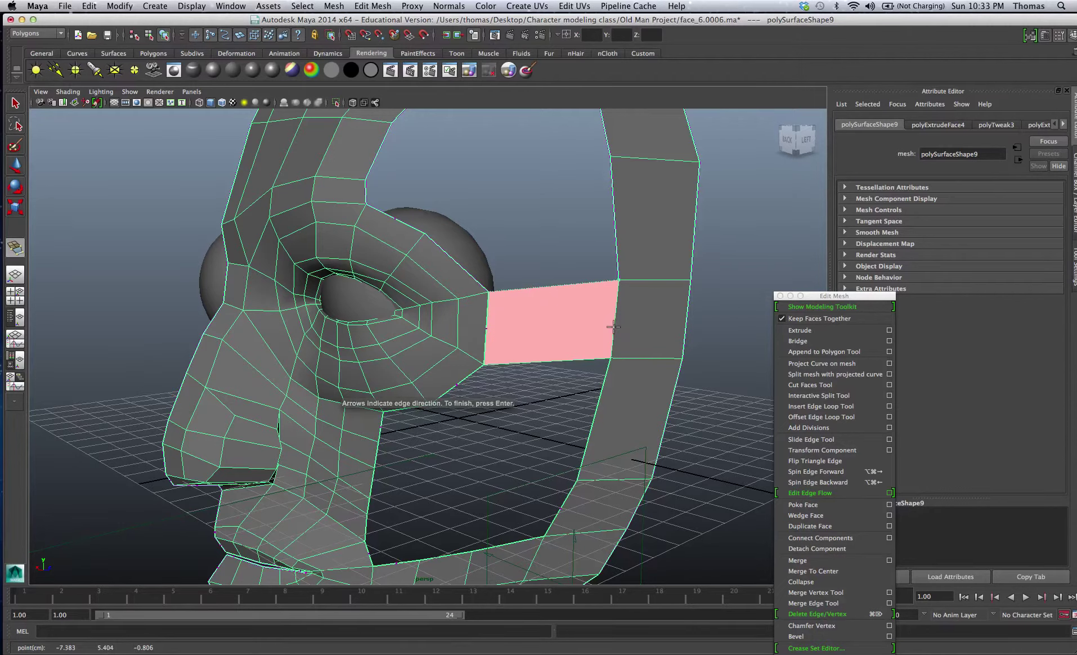
key(w)
mouse_move(558, 267)
alt+mouse_down()
mouse_move(519, 309)
mouse_move(482, 306)
mouse_move(509, 315)
alt+mouse_up()
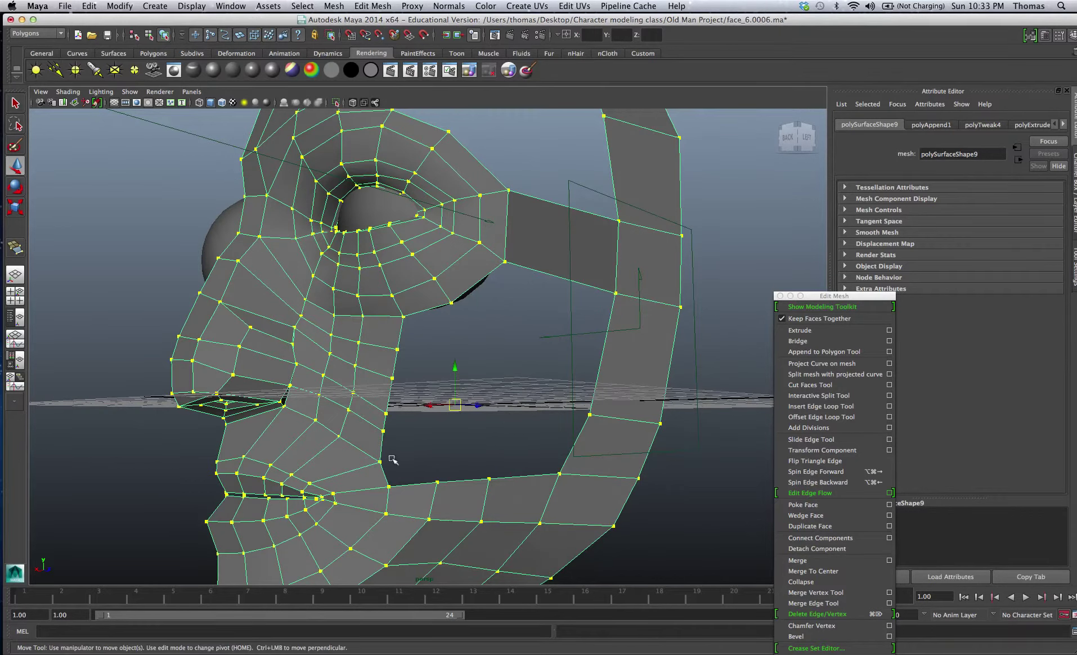
mouse_move(533, 434)
alt+mouse_down()
mouse_move(462, 420)
mouse_move(472, 415)
alt+mouse_up()
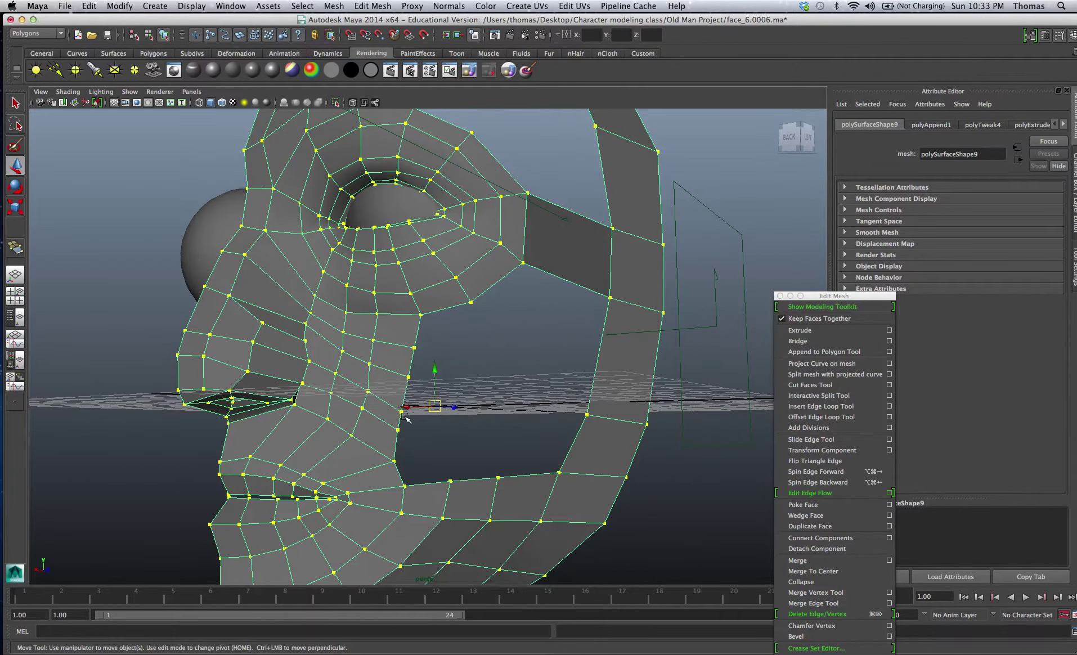
right_drag(405, 416, 394, 407)
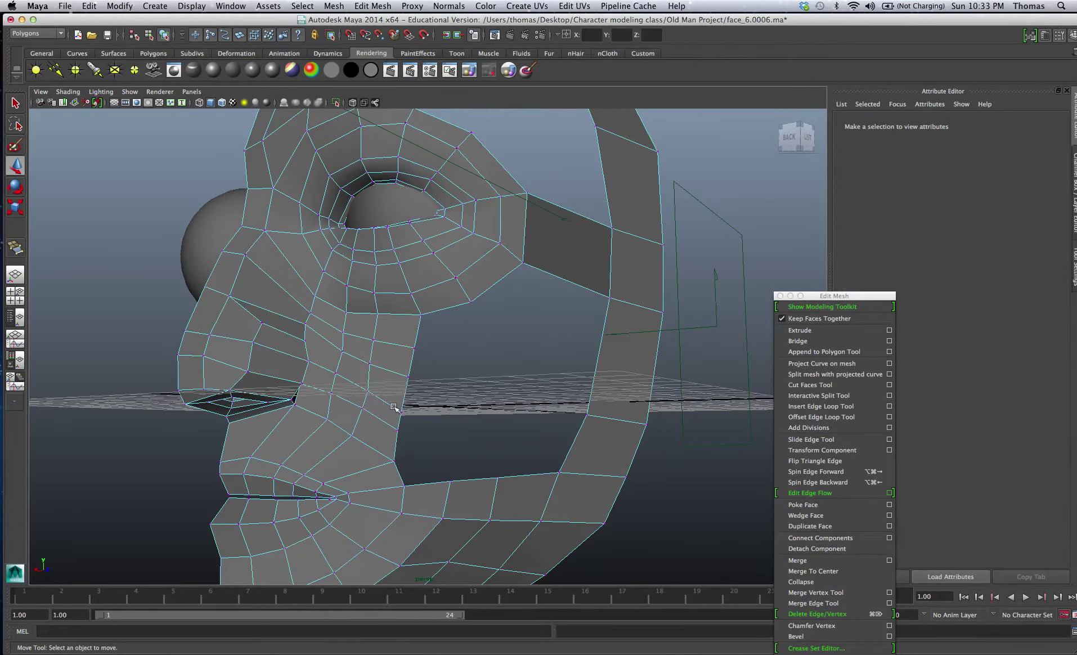
click(398, 404)
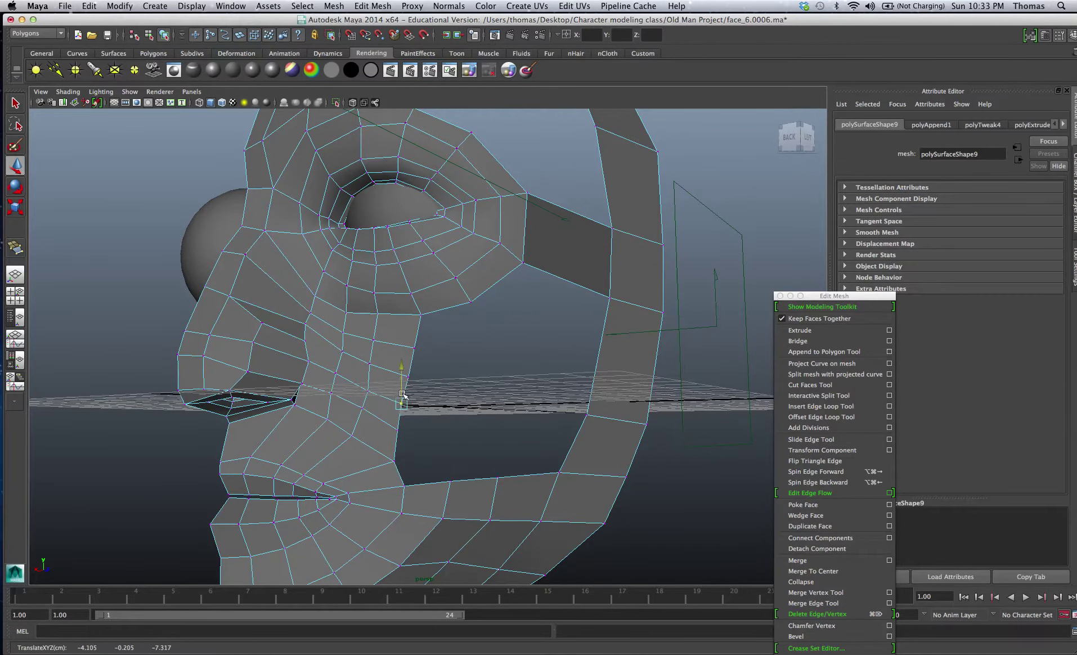
mouse_move(509, 428)
alt+mouse_down()
mouse_move(489, 425)
mouse_move(516, 421)
mouse_move(514, 433)
alt+mouse_up()
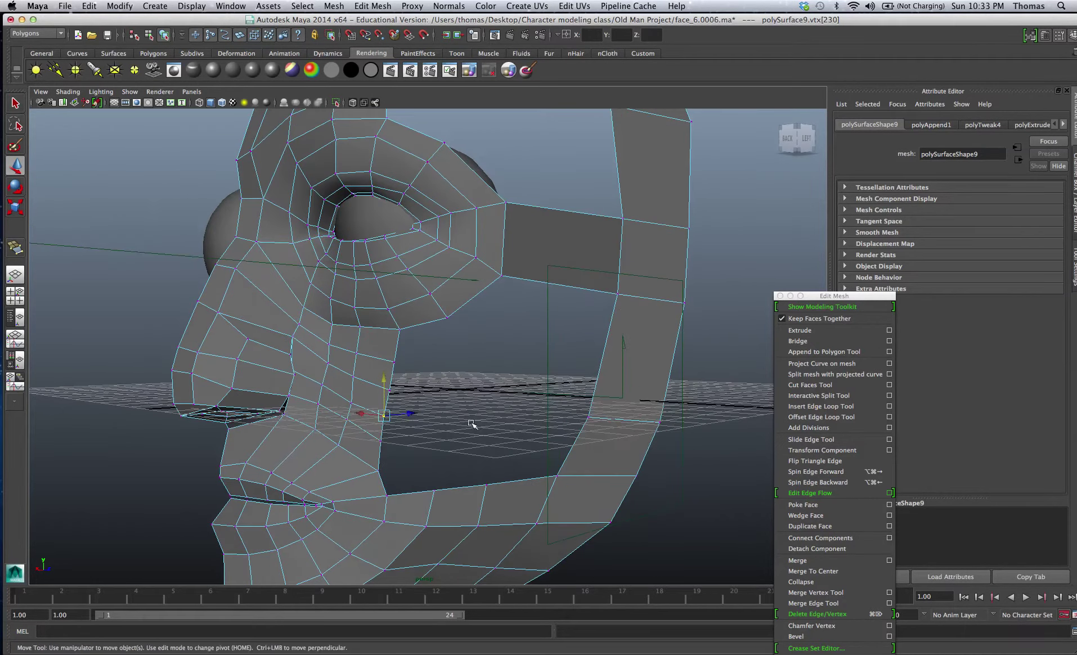
mouse_move(442, 423)
alt+mouse_down()
mouse_move(463, 425)
mouse_move(440, 425)
alt+mouse_up()
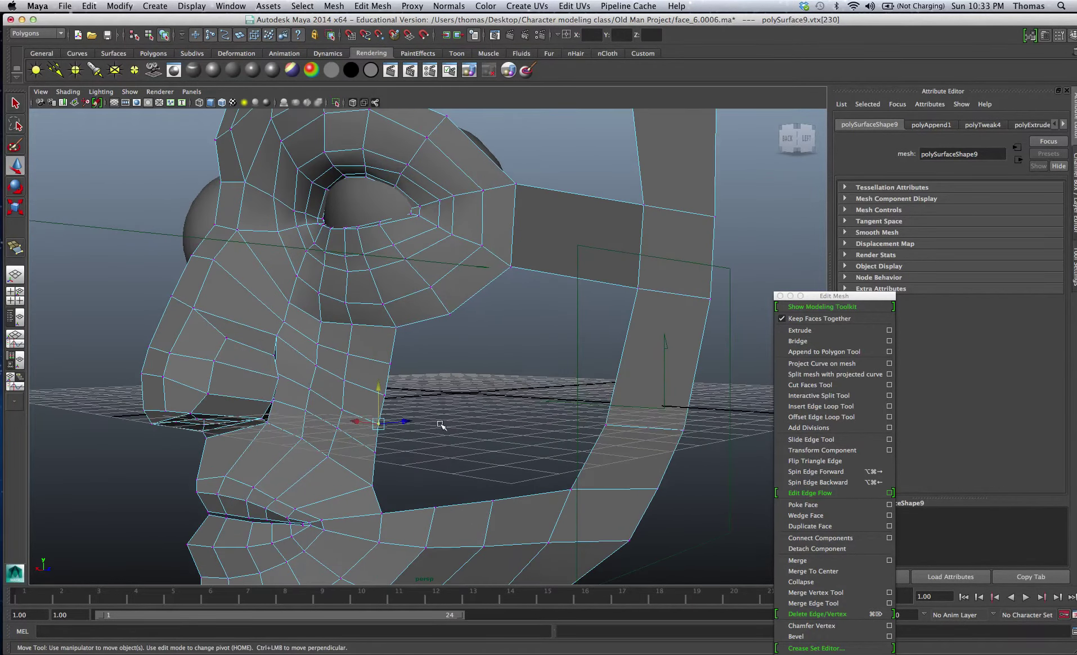
mouse_move(272, 327)
alt+mouse_down()
mouse_move(288, 313)
mouse_move(207, 318)
mouse_move(267, 327)
alt+mouse_up()
alt+right_drag(267, 327, 275, 336)
alt+drag(274, 337, 273, 338)
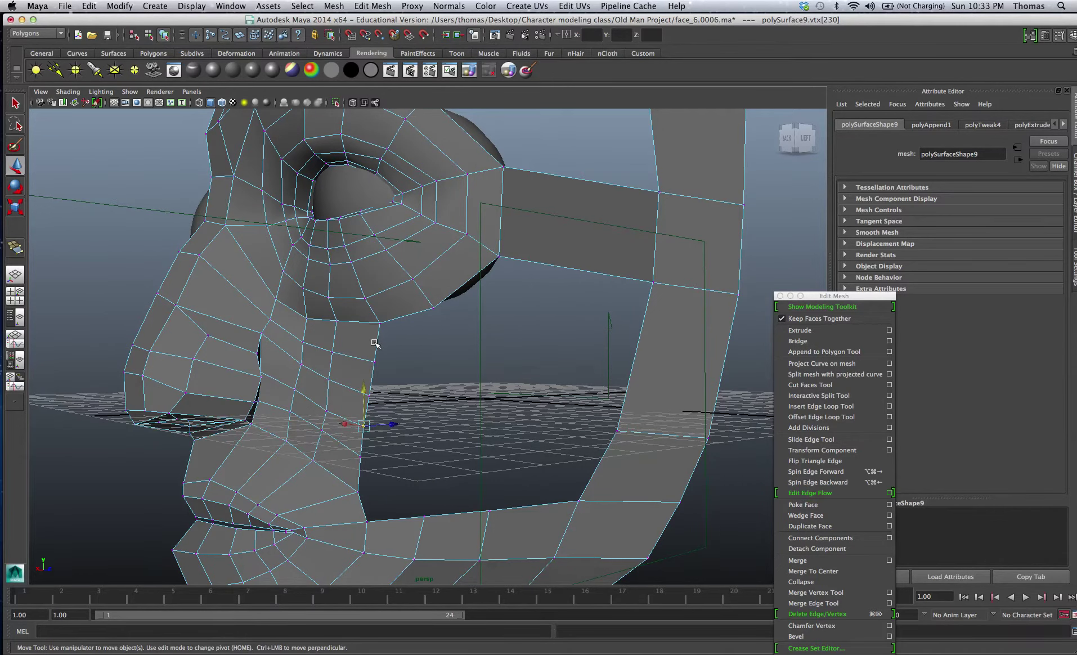
mouse_move(375, 344)
alt+mouse_down()
mouse_move(363, 335)
mouse_move(387, 454)
alt+mouse_up()
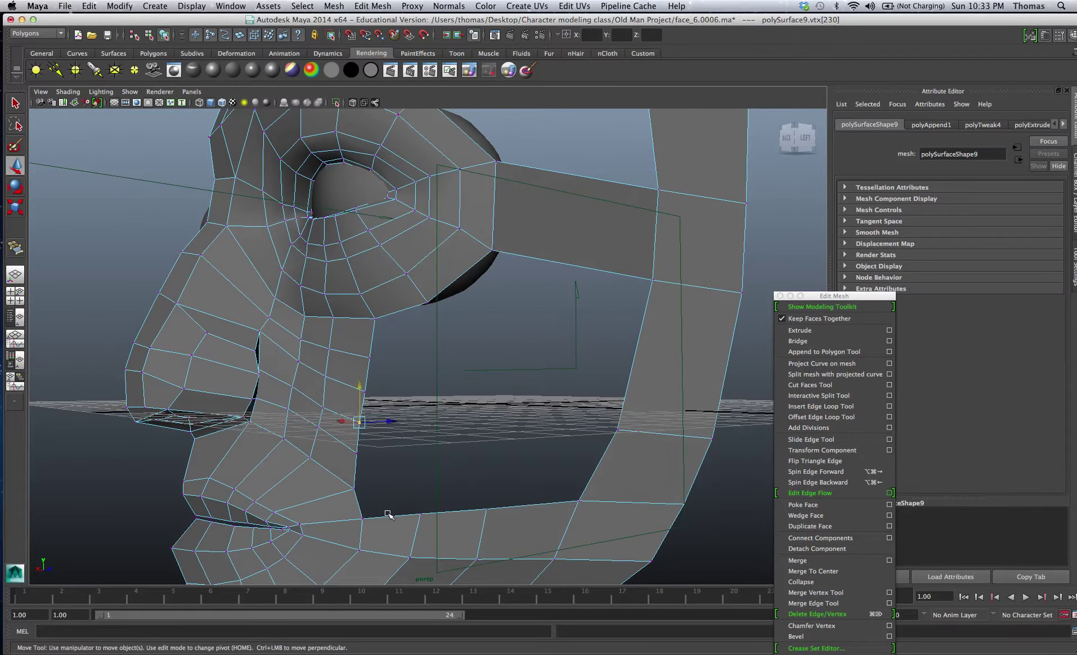
right_drag(388, 513, 434, 419)
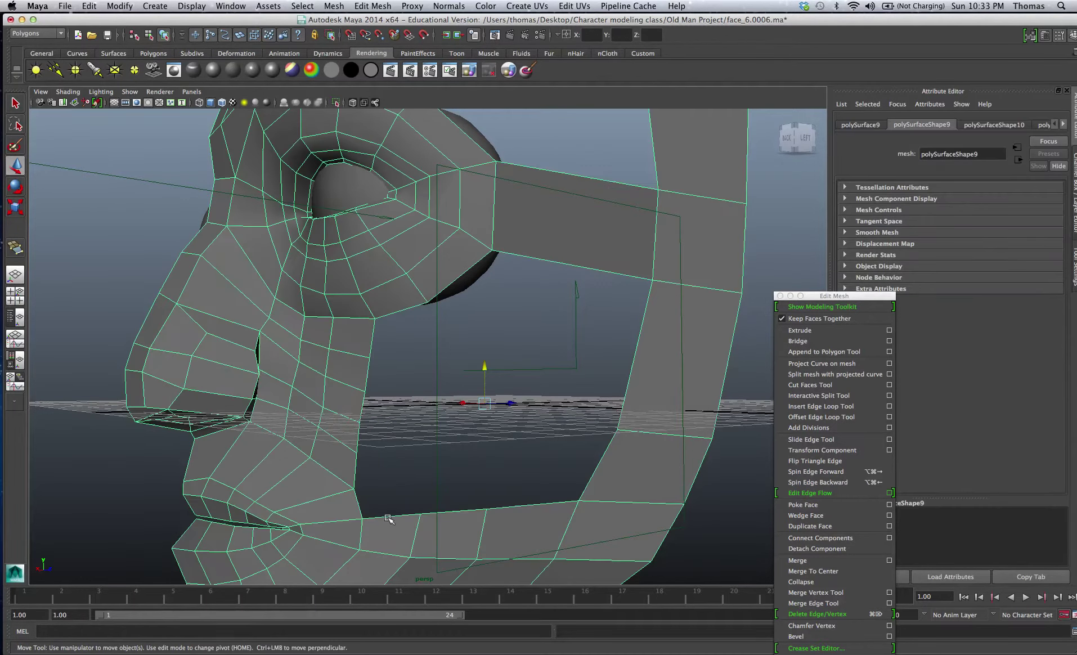
Step: Append a face bridging the cheek gap down to the lower border edge
click(809, 352)
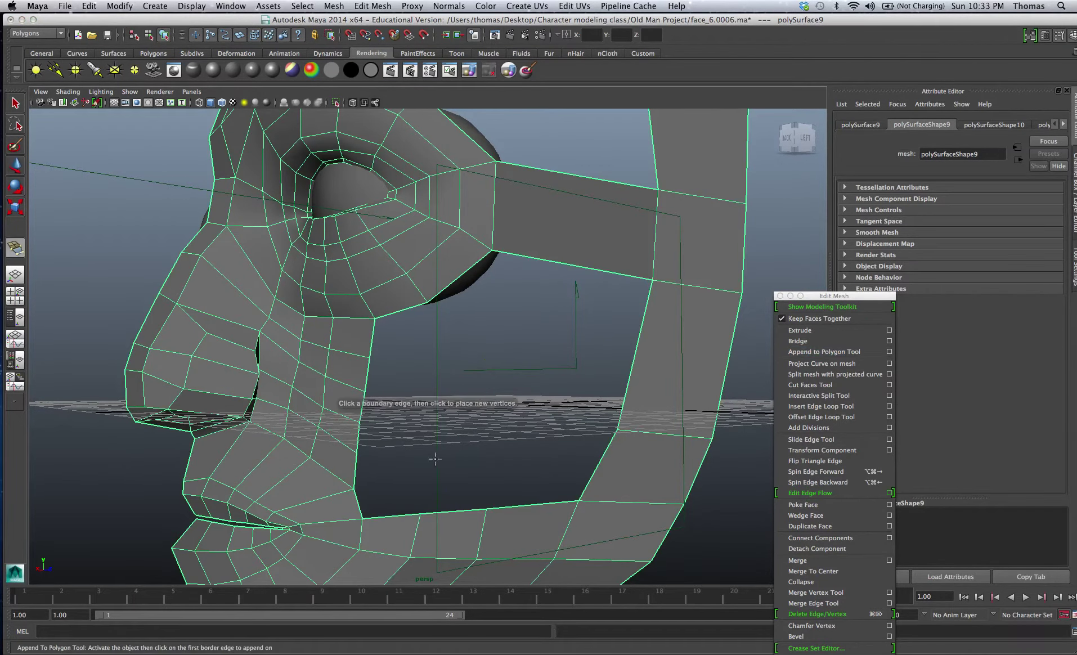
click(400, 312)
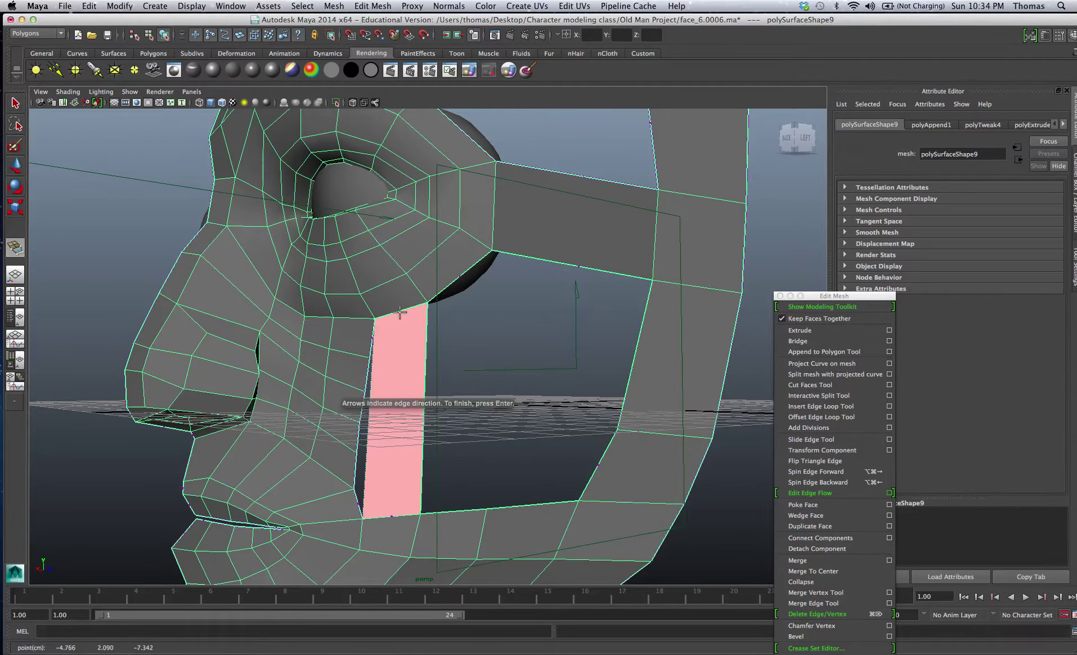
key(w)
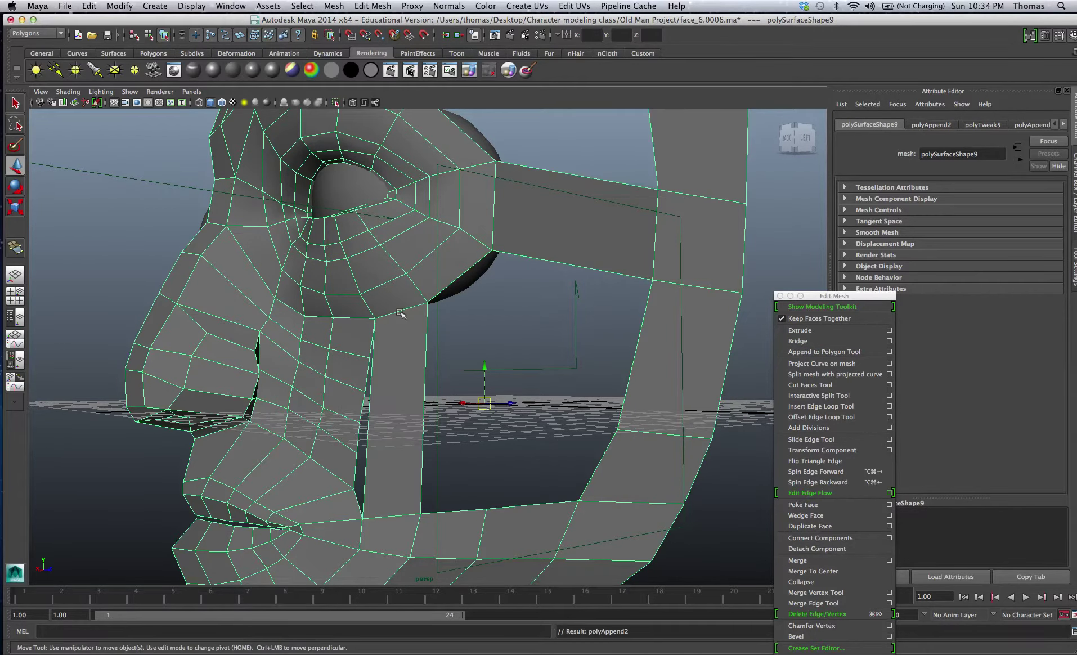
scroll(382, 377, up, 2)
scroll(433, 384, up, 1)
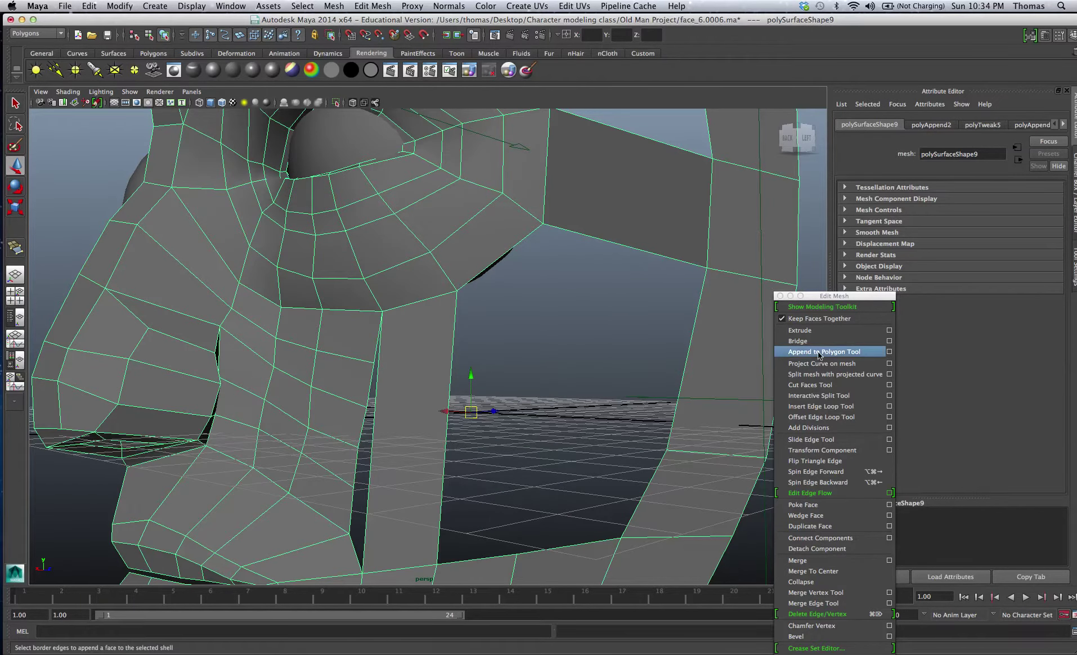
Step: Cut several split edges across the new strip with the Interactive Split Tool
click(837, 401)
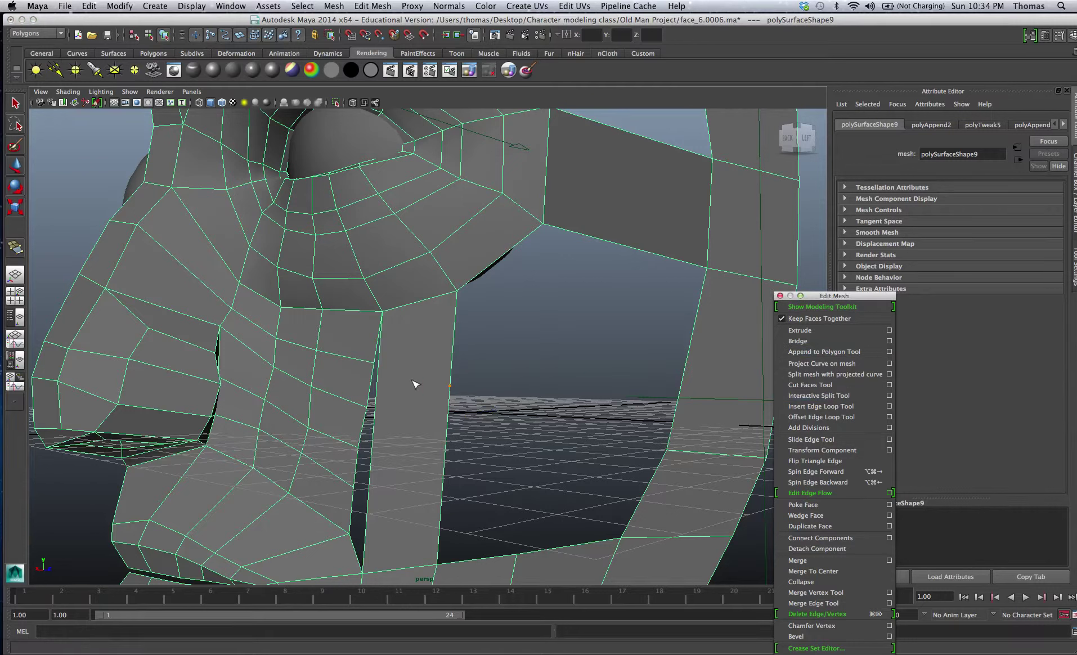
click(452, 359)
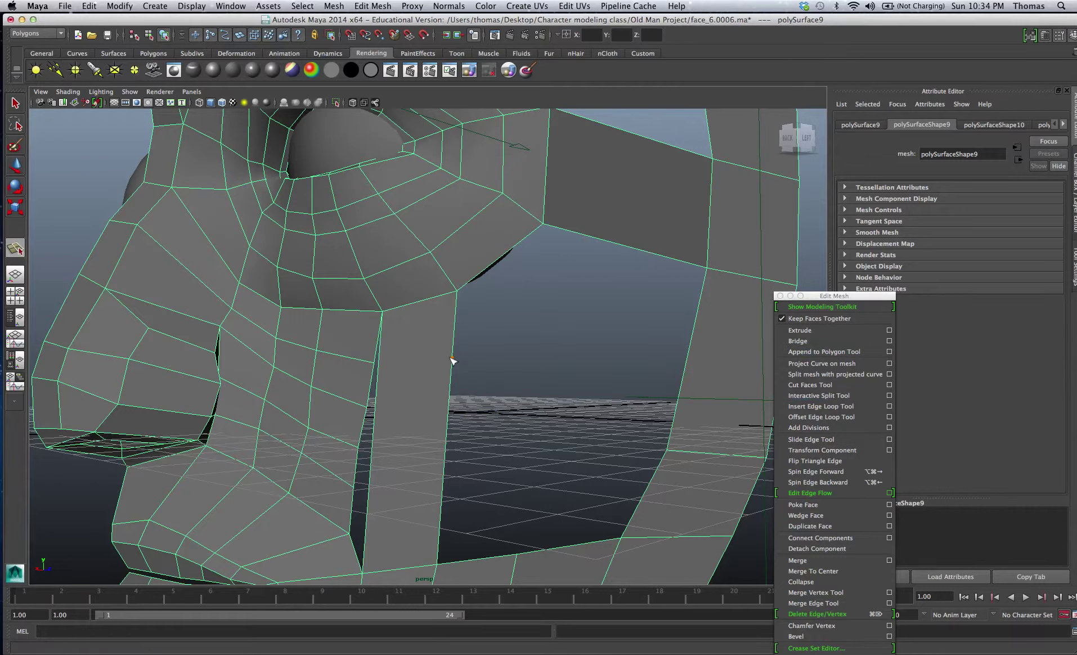
key(w)
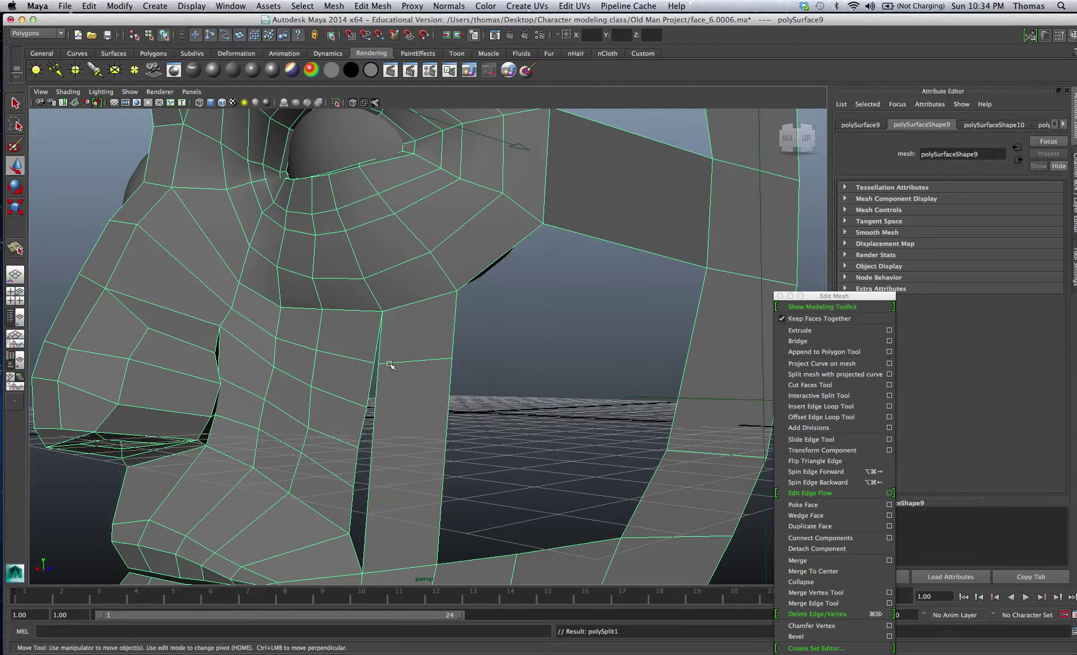
key(y)
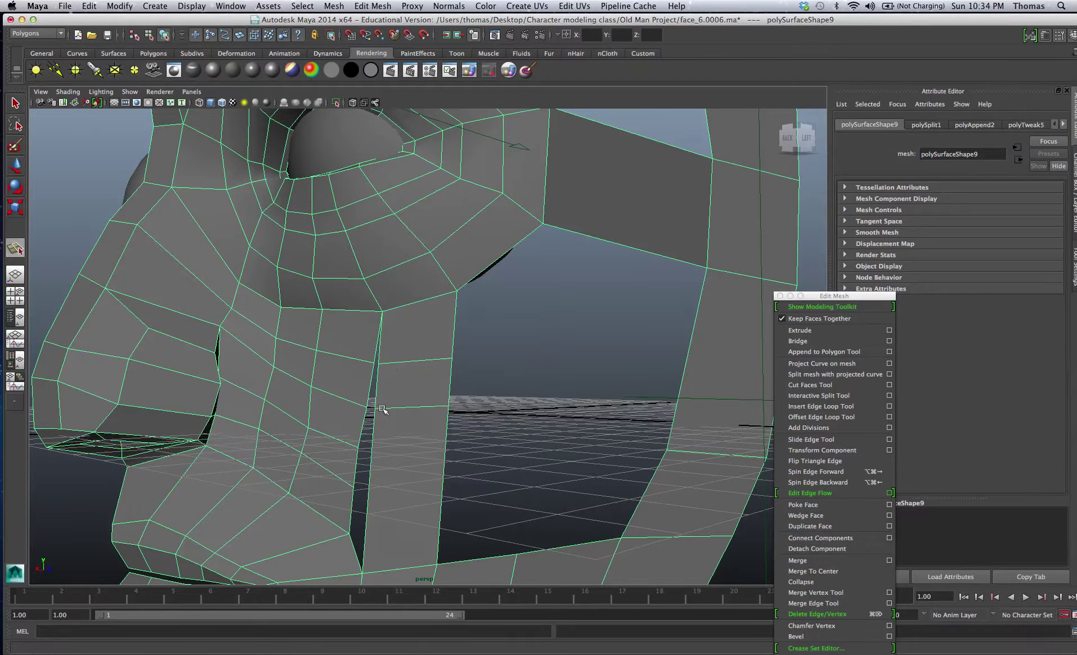
key(w)
key(y)
key(w)
key(y)
Step: Cut two more split edges across the lower part of the strip
click(441, 498)
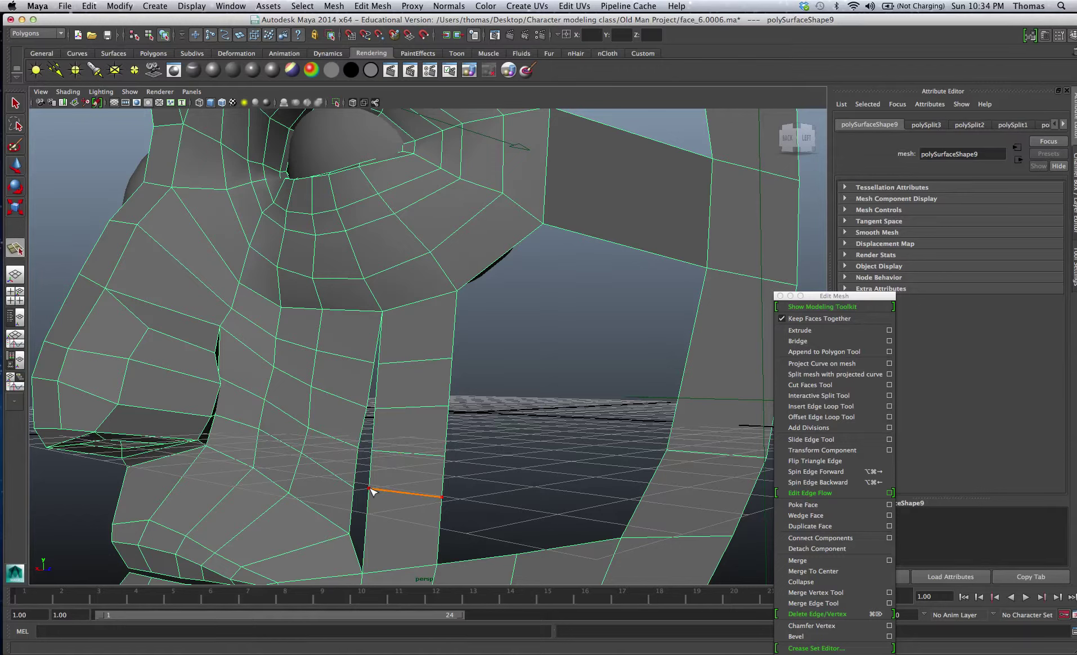
click(370, 489)
key(w)
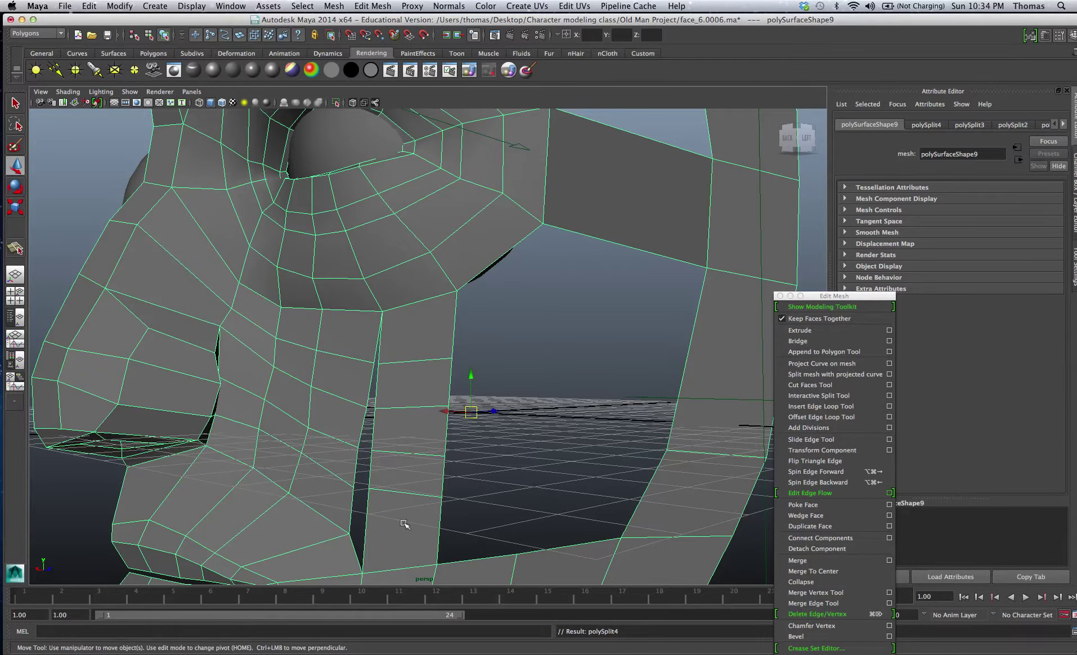
alt+drag(405, 524, 432, 515)
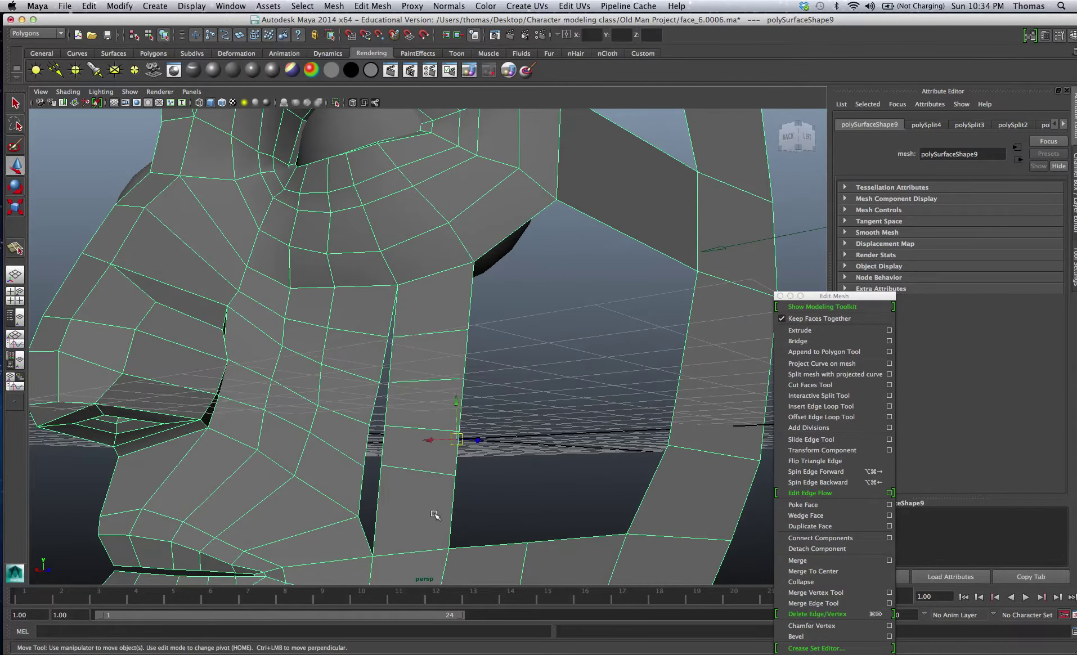
key(y)
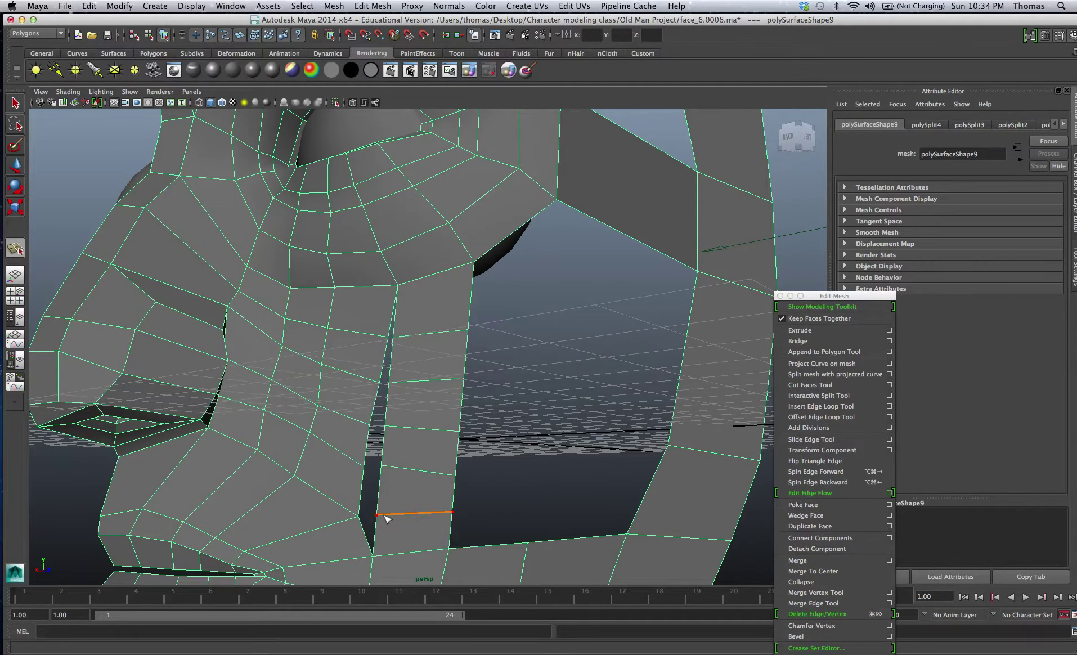
key(w)
right_drag(380, 513, 341, 433)
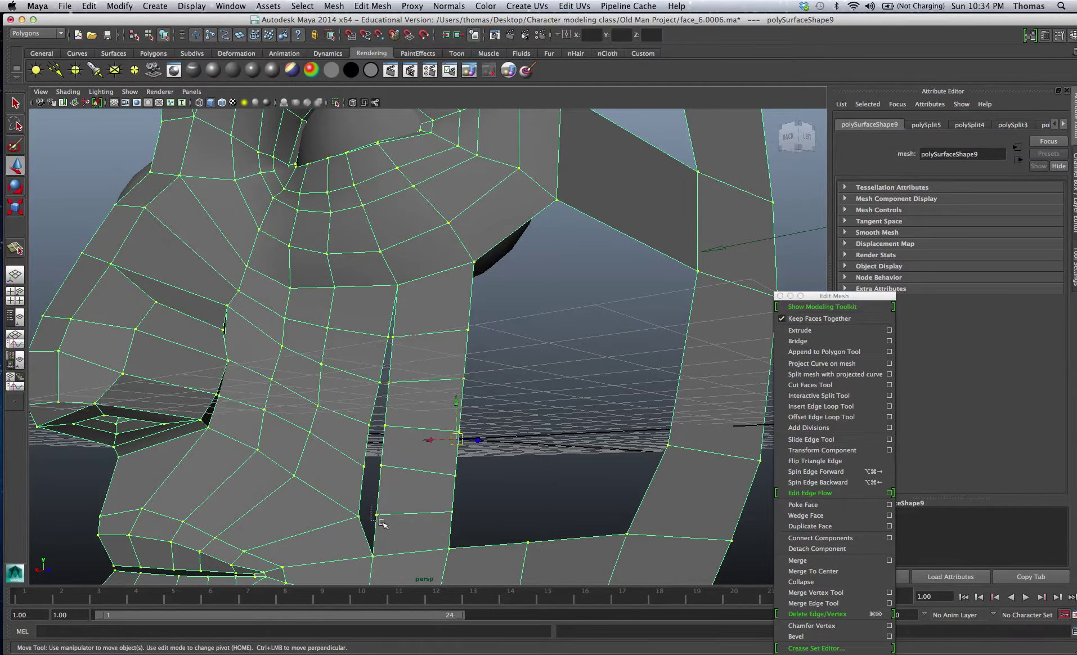
Step: Raise the slit vertices one by one to line up with the neighbouring edge rows
click(381, 519)
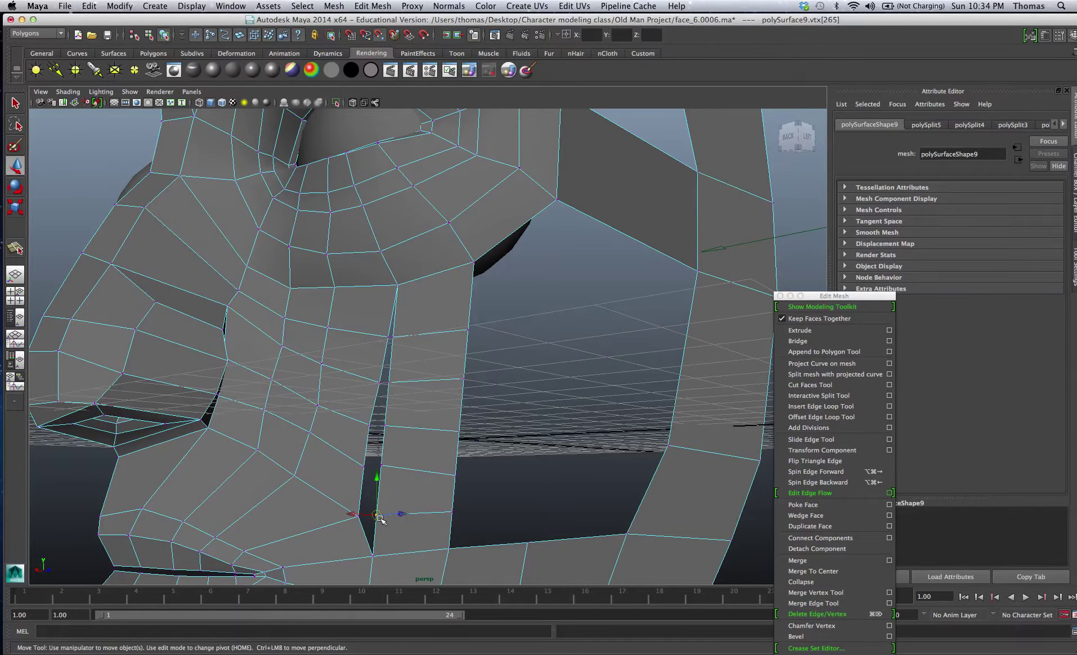
mouse_move(380, 519)
mouse_down()
mouse_move(387, 471)
mouse_move(364, 467)
mouse_up()
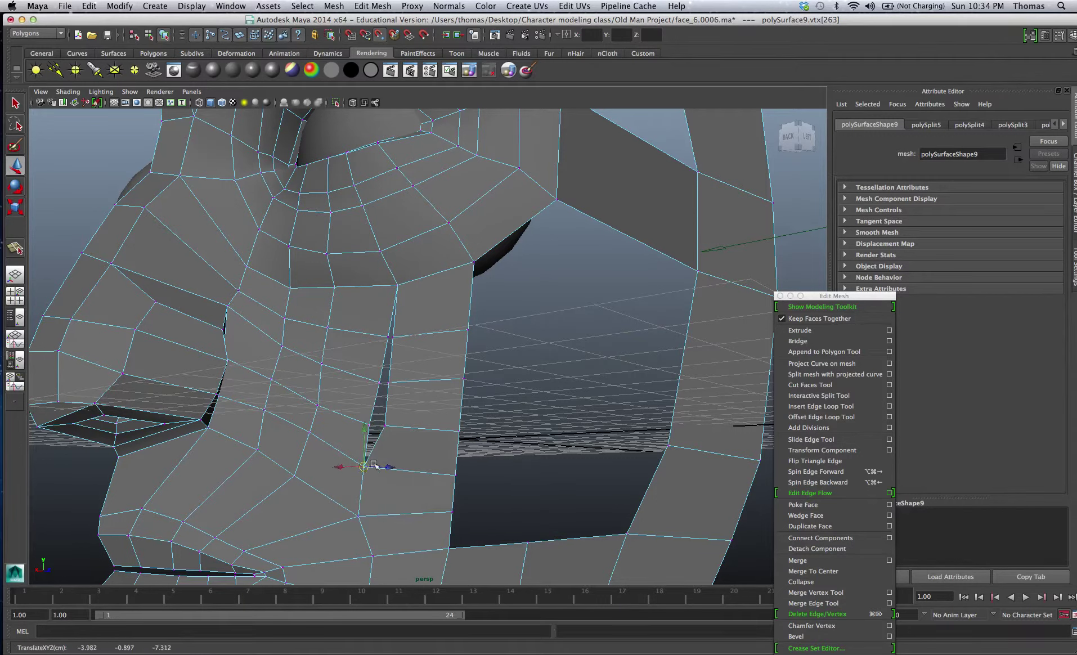
click(392, 432)
drag(393, 431, 401, 342)
click(394, 387)
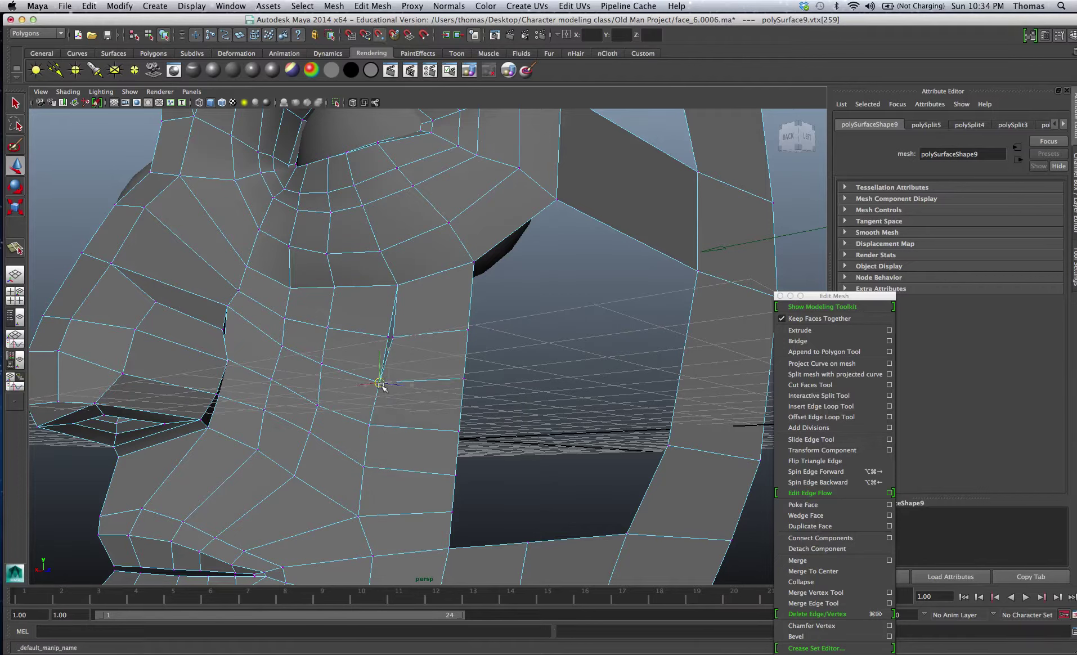
click(389, 336)
Step: Merge the overlapping vertex pairs at threshold 1.4138, repeating the merge with G
drag(372, 325, 418, 353)
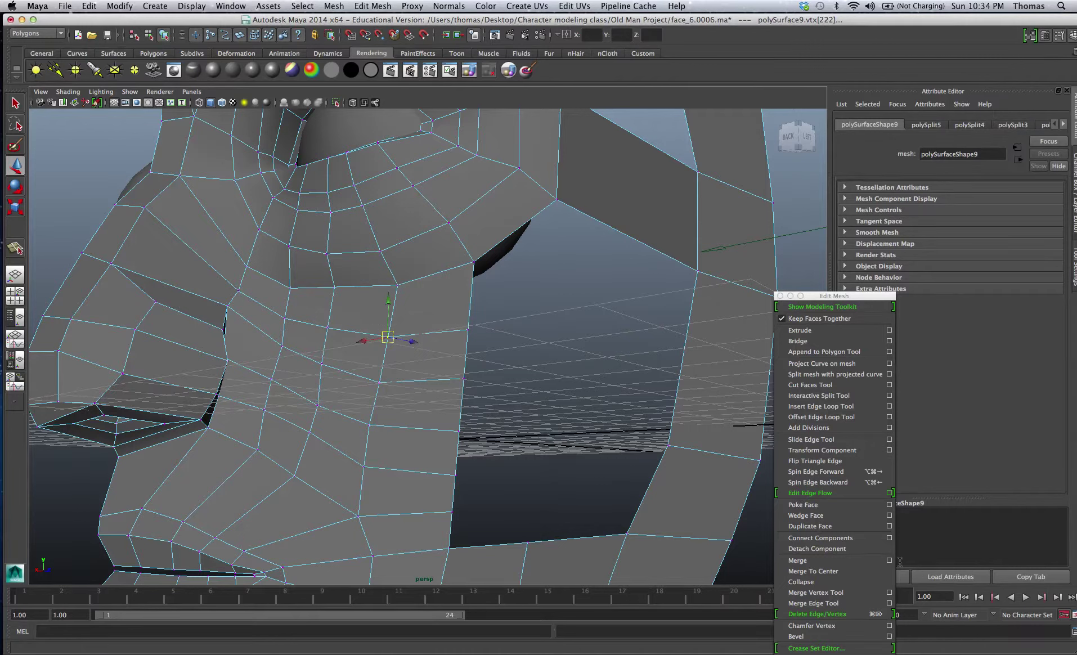
click(889, 561)
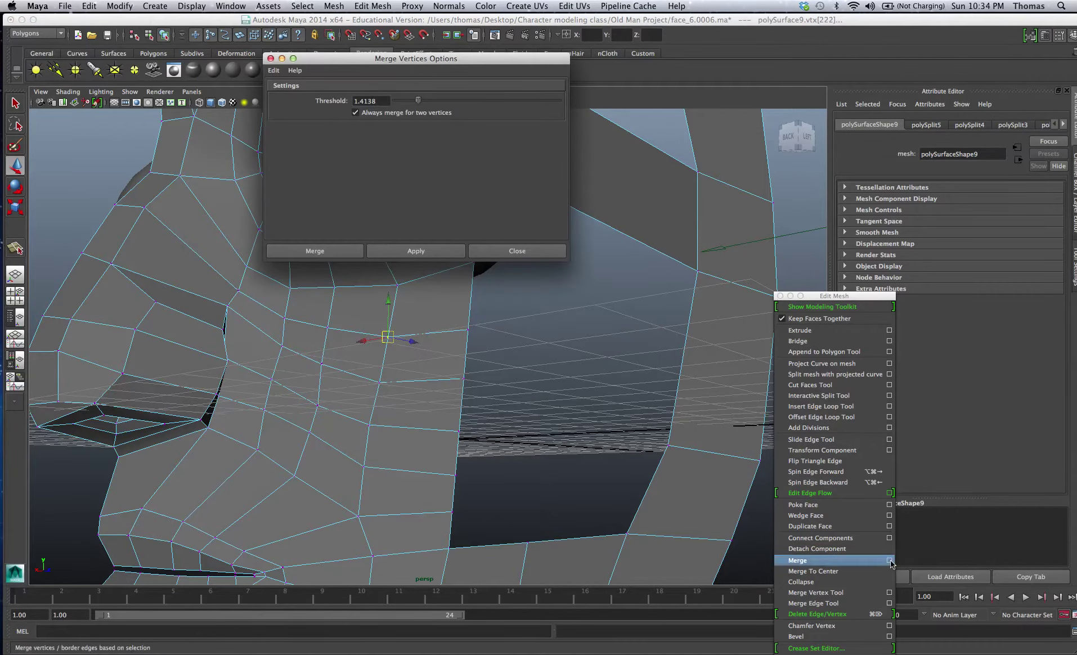
click(331, 251)
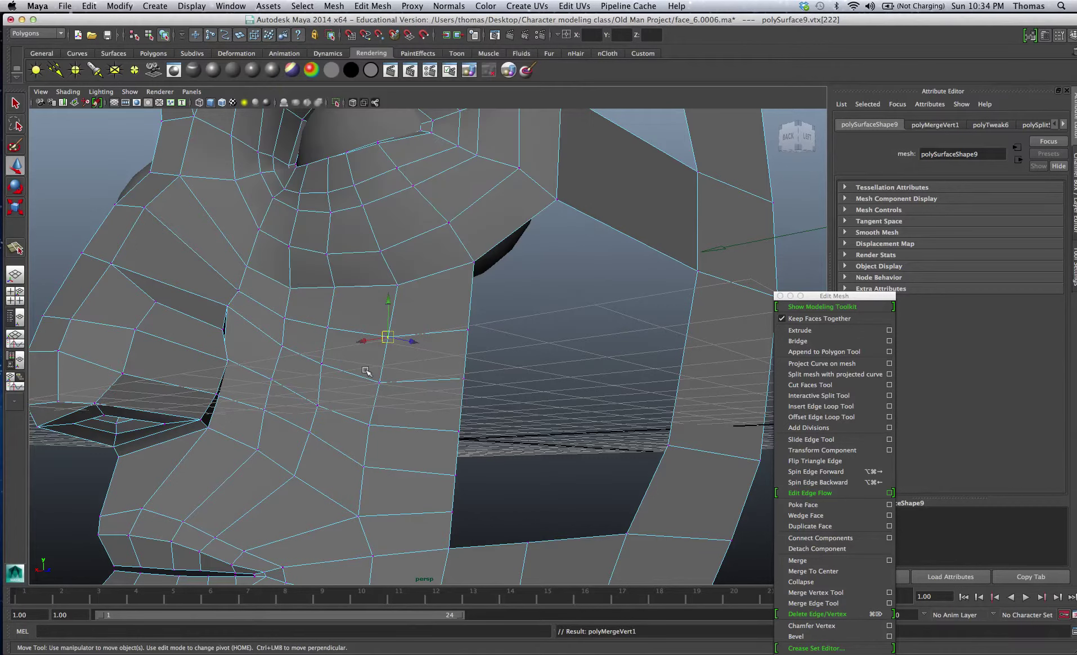
click(379, 384)
key(g)
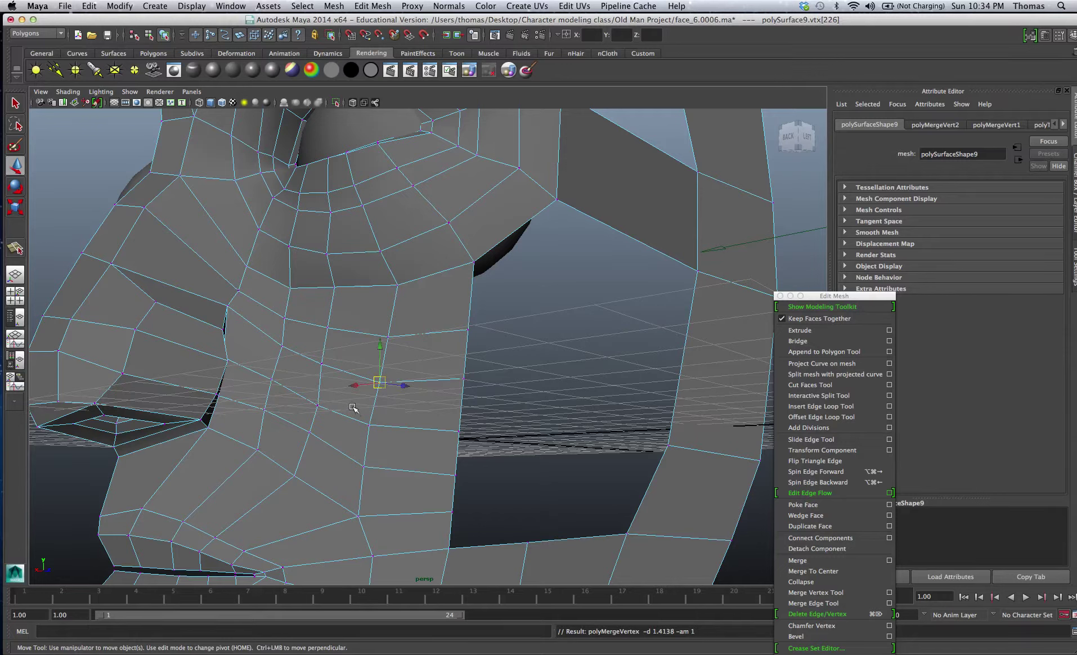
click(381, 430)
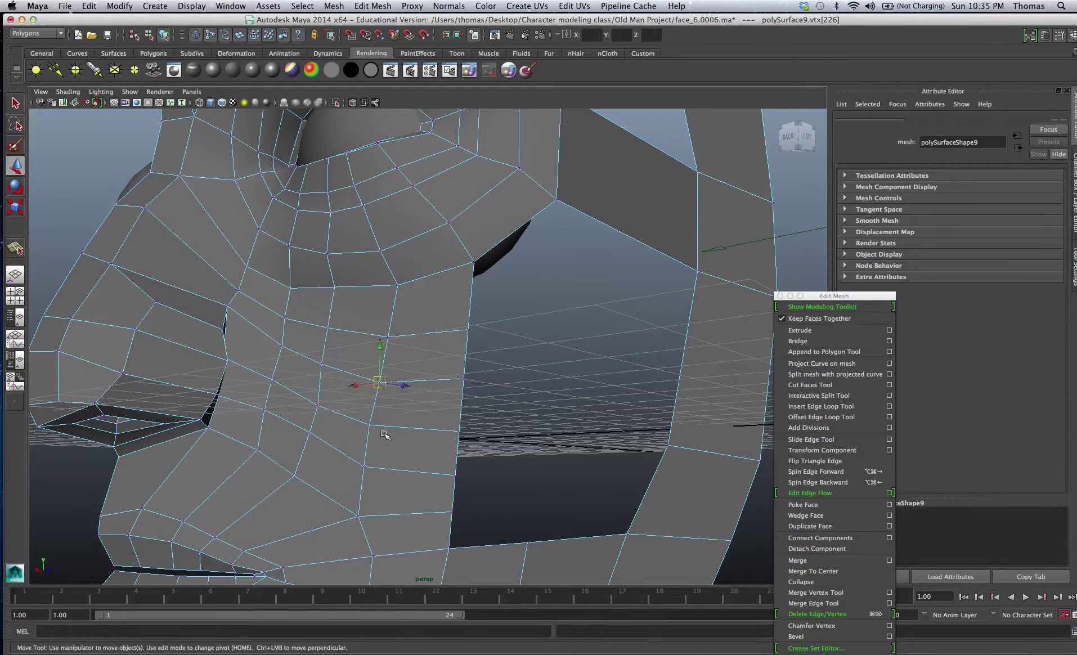
click(376, 485)
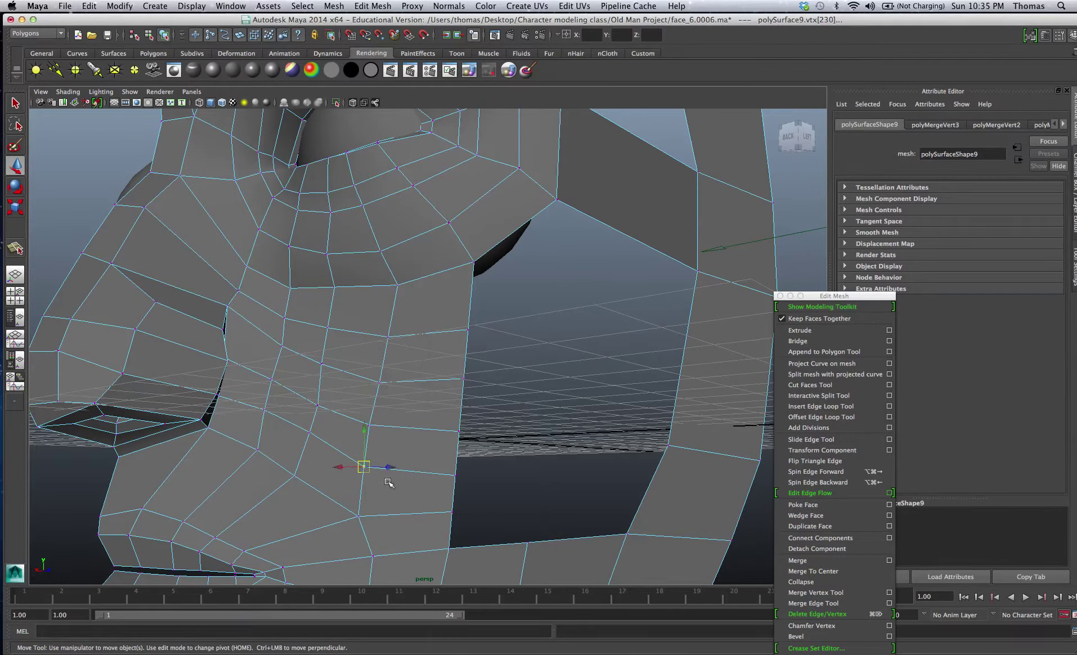
Step: Switch the head mesh from vertex mode to Object Mode via the marking menu
right_click(430, 304)
right_drag(429, 305, 447, 291)
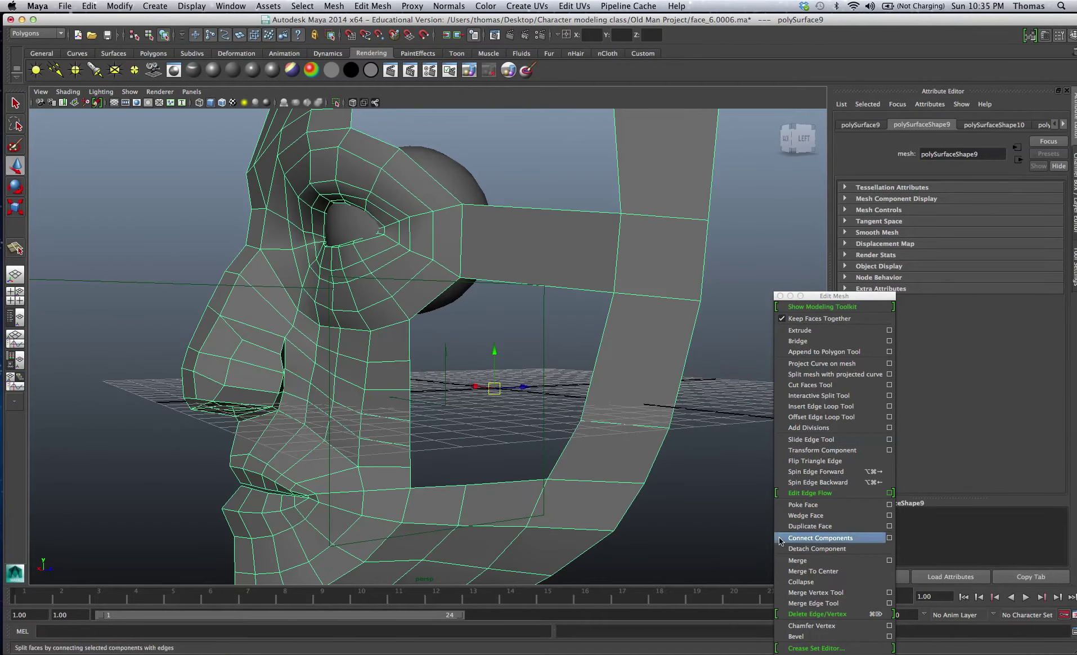
Step: Append a face (polyAppend3) from the cheek border edge to the side-of-head strip
click(811, 352)
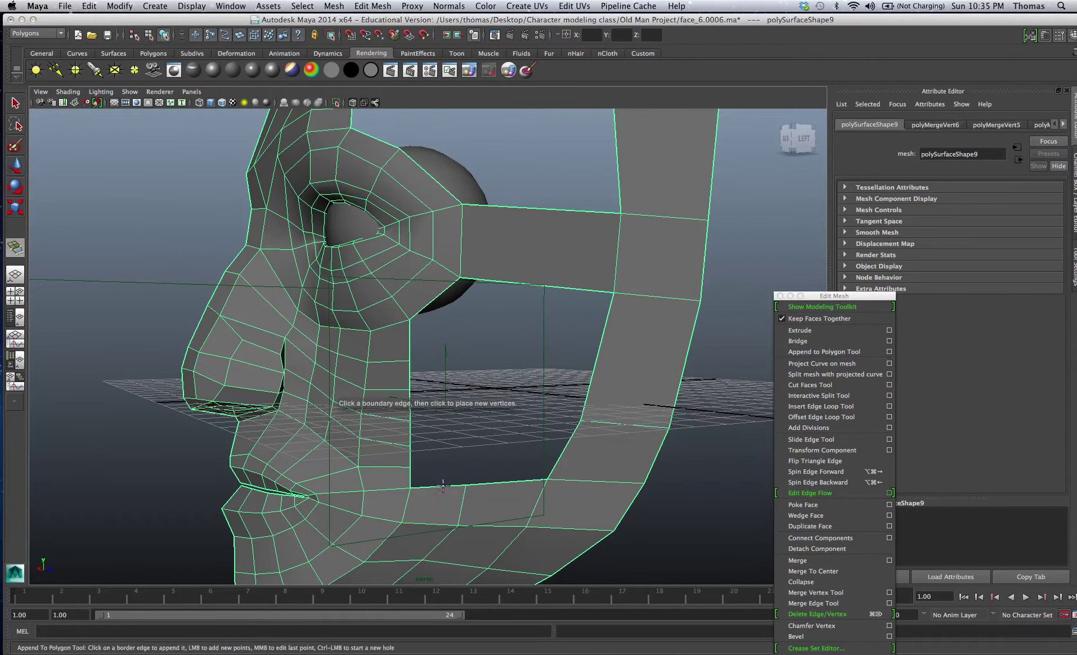
scroll(443, 487, up, 3)
scroll(444, 489, up, 2)
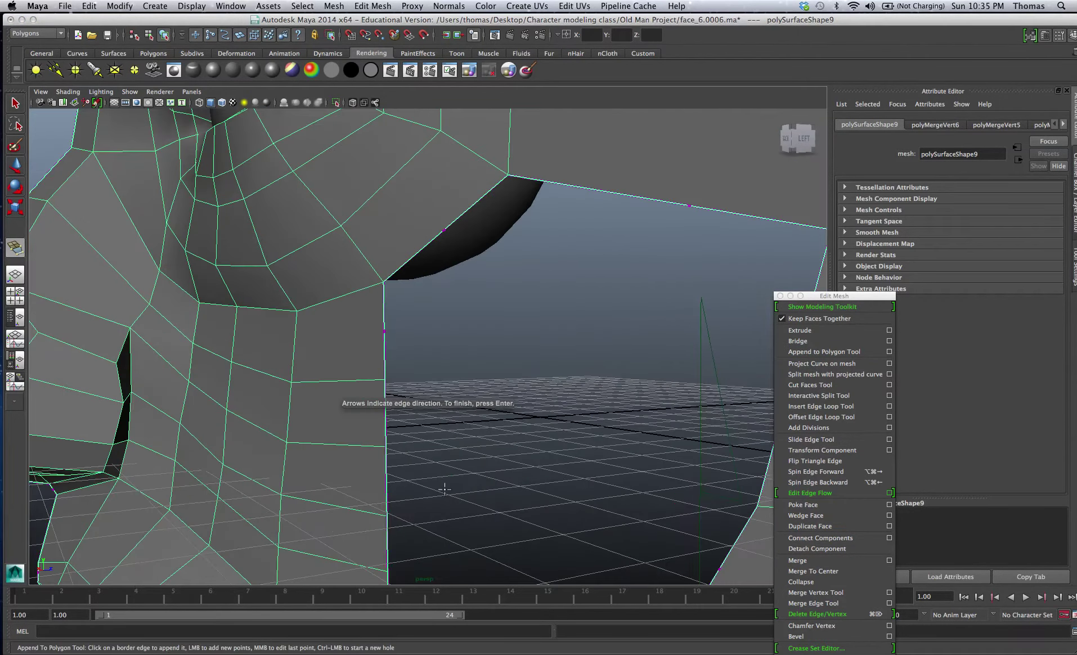
scroll(447, 498, up, 2)
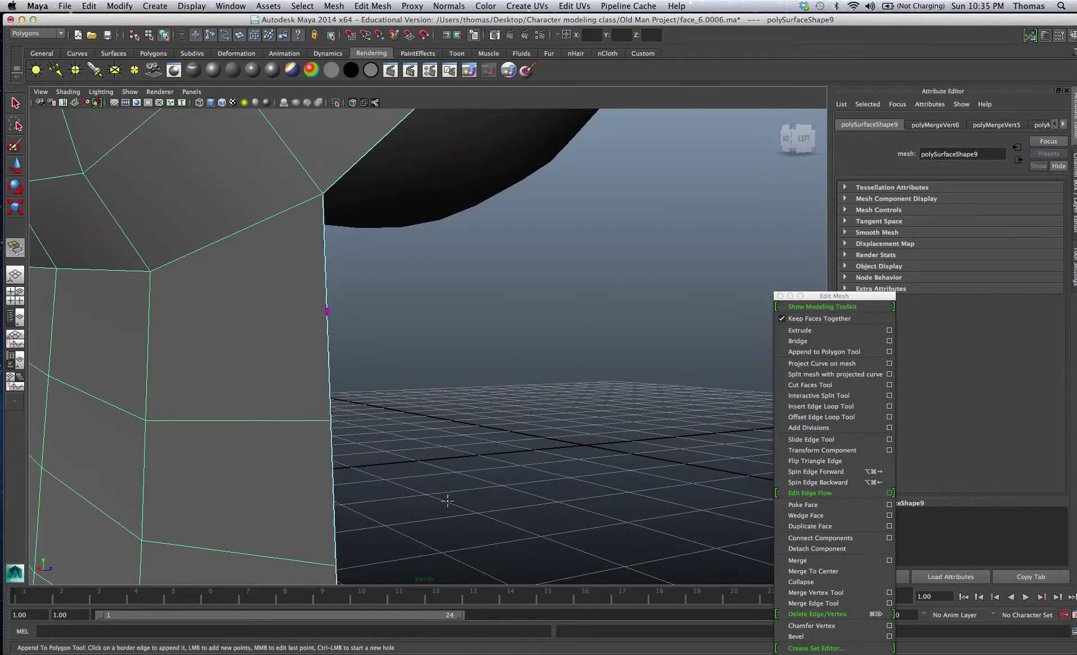
scroll(448, 501, down, 3)
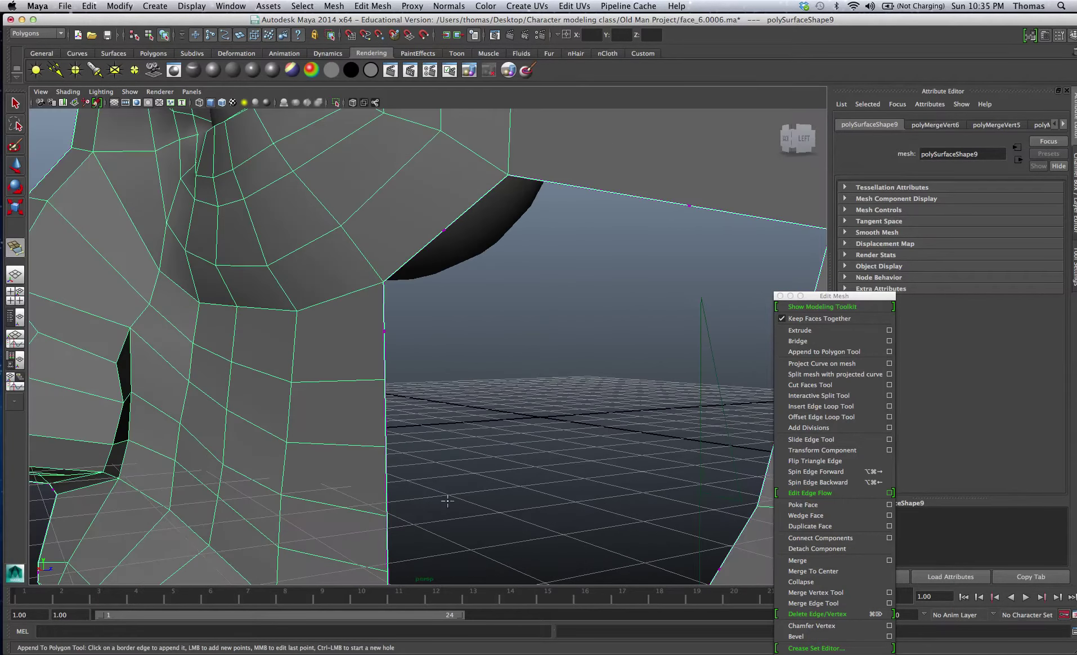
click(445, 229)
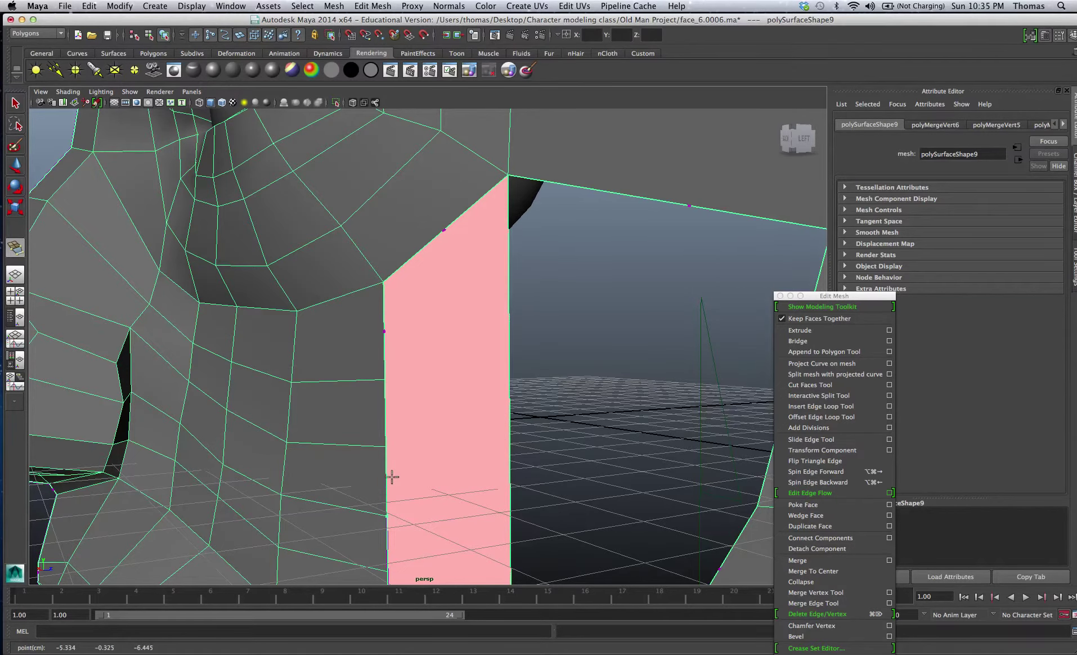
alt+drag(419, 477, 457, 385)
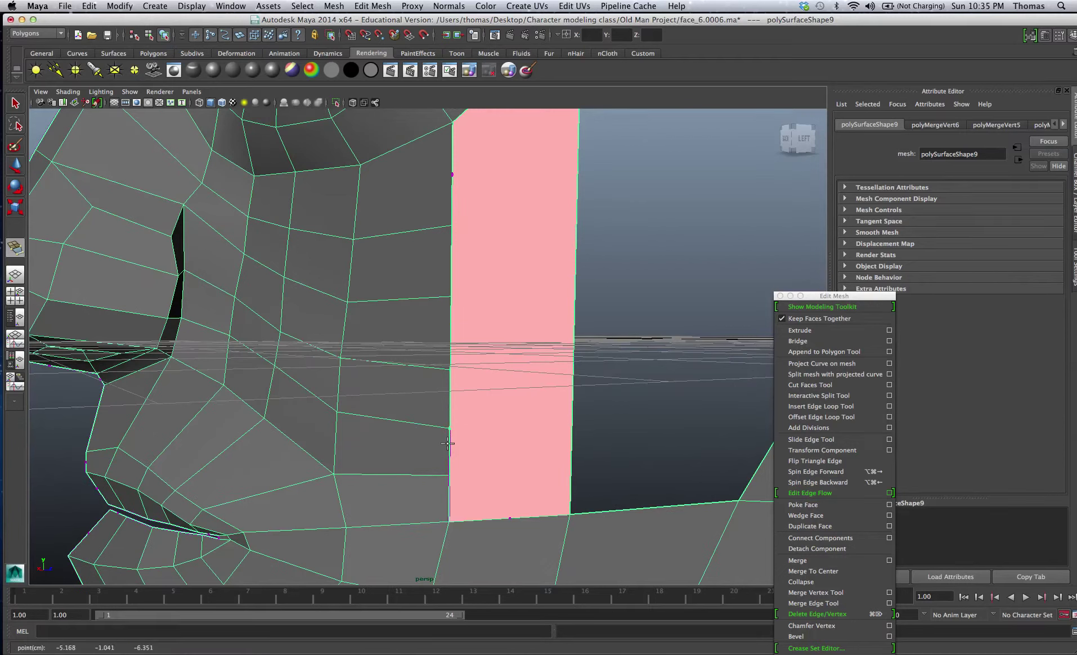
key(w)
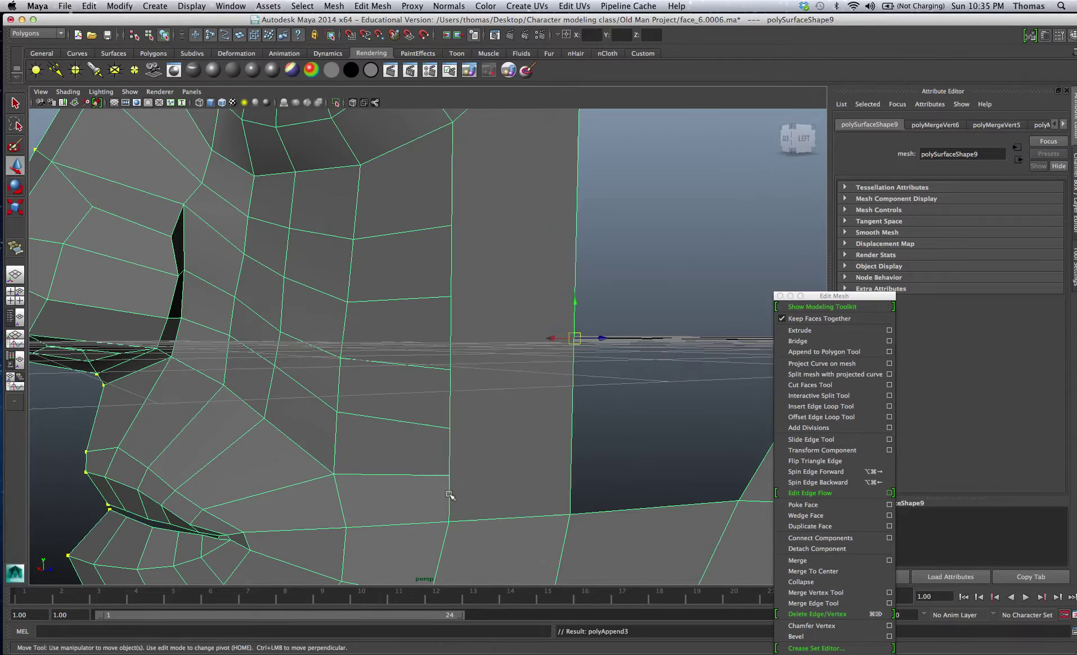
mouse_move(584, 353)
alt+mouse_down()
mouse_move(551, 353)
mouse_move(577, 354)
alt+mouse_up()
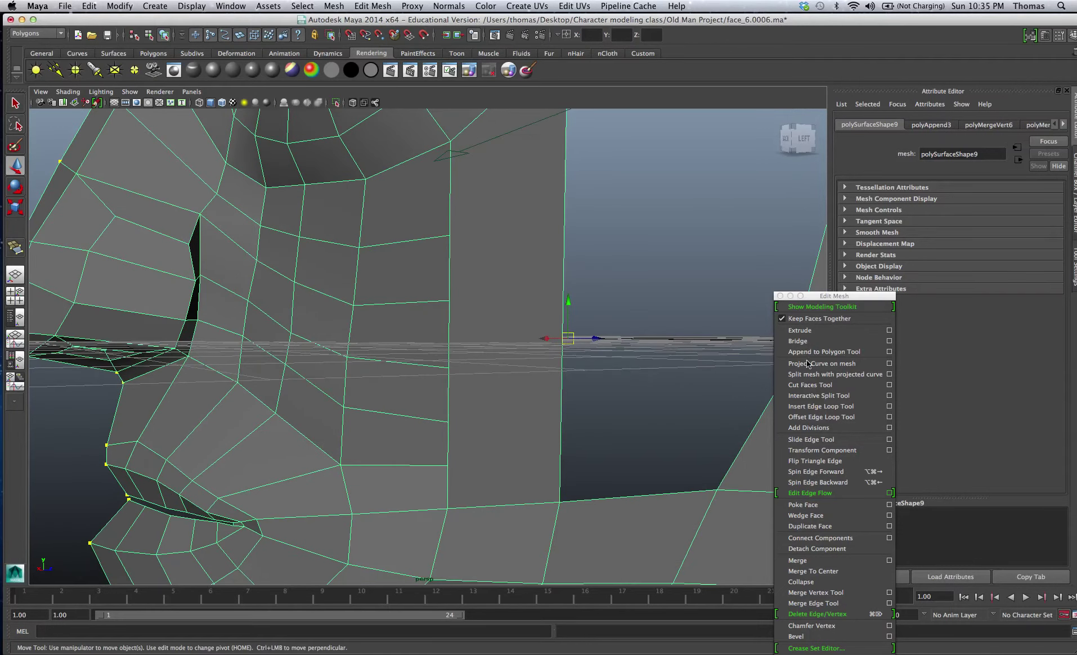
Step: Cut the first two horizontal split edges across the new side face
click(824, 396)
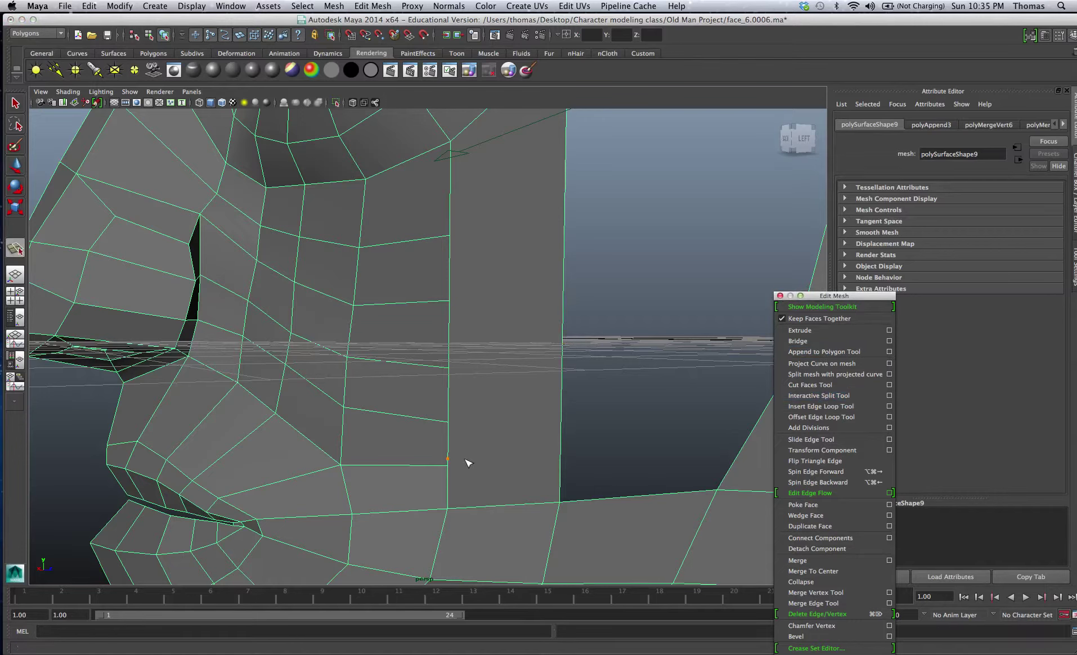
click(447, 466)
click(560, 467)
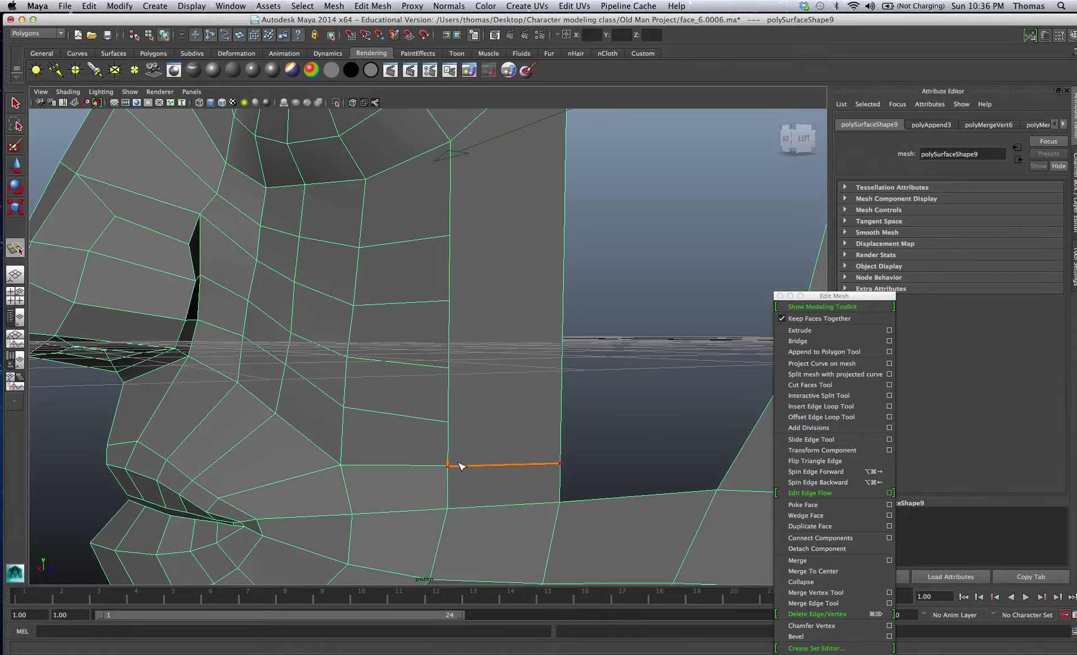
key(Return)
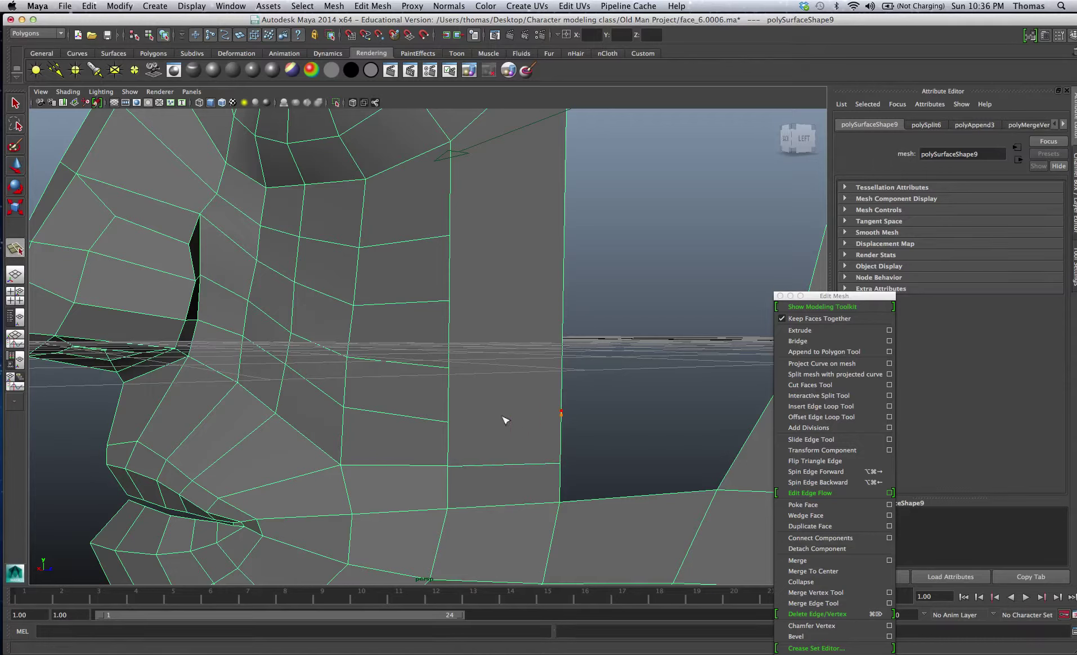
click(448, 421)
key(Return)
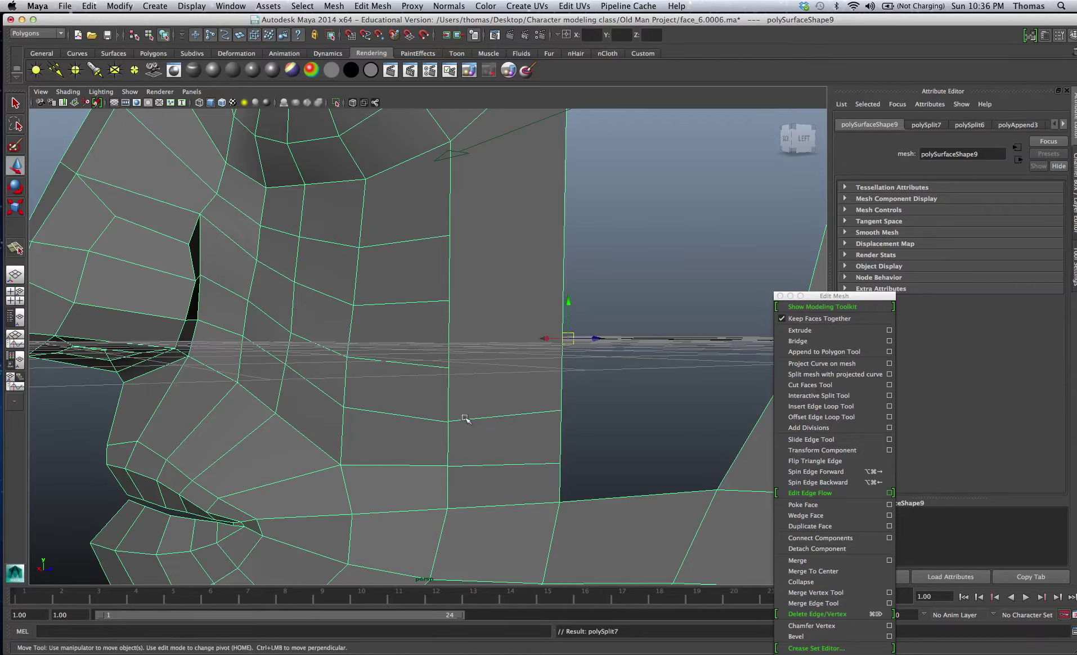
Step: Add three more horizontal splits continuing the cheek's edge rows, up to polySplit10
key(y)
click(450, 366)
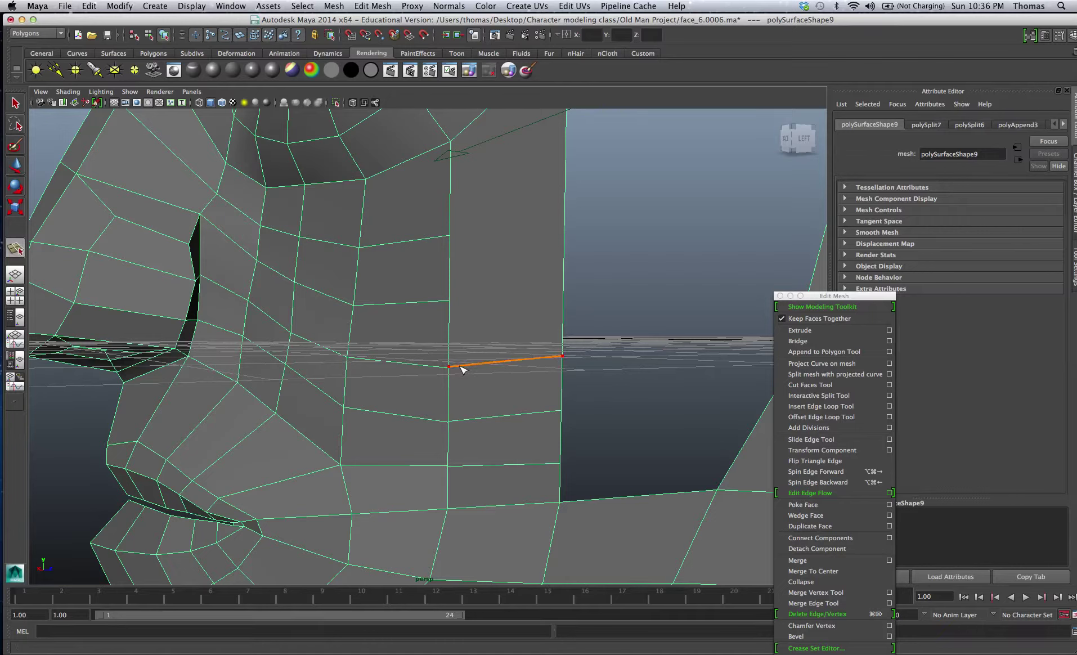
key(Return)
key(y)
click(445, 300)
key(BackSpace)
click(450, 305)
key(Return)
alt+drag(498, 275, 478, 324)
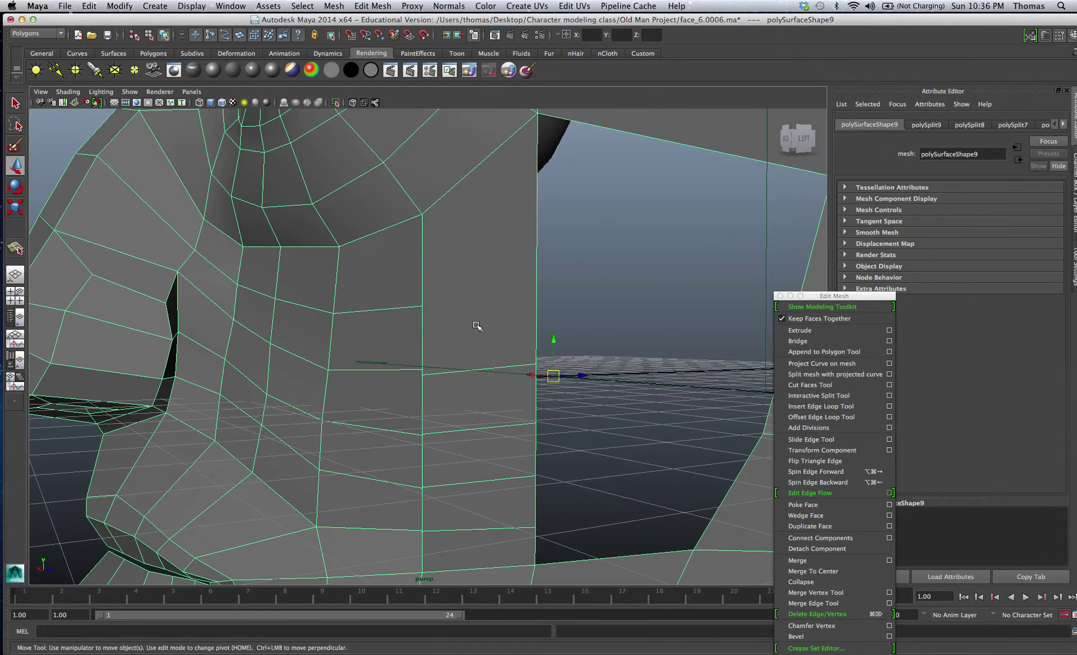
key(y)
click(531, 299)
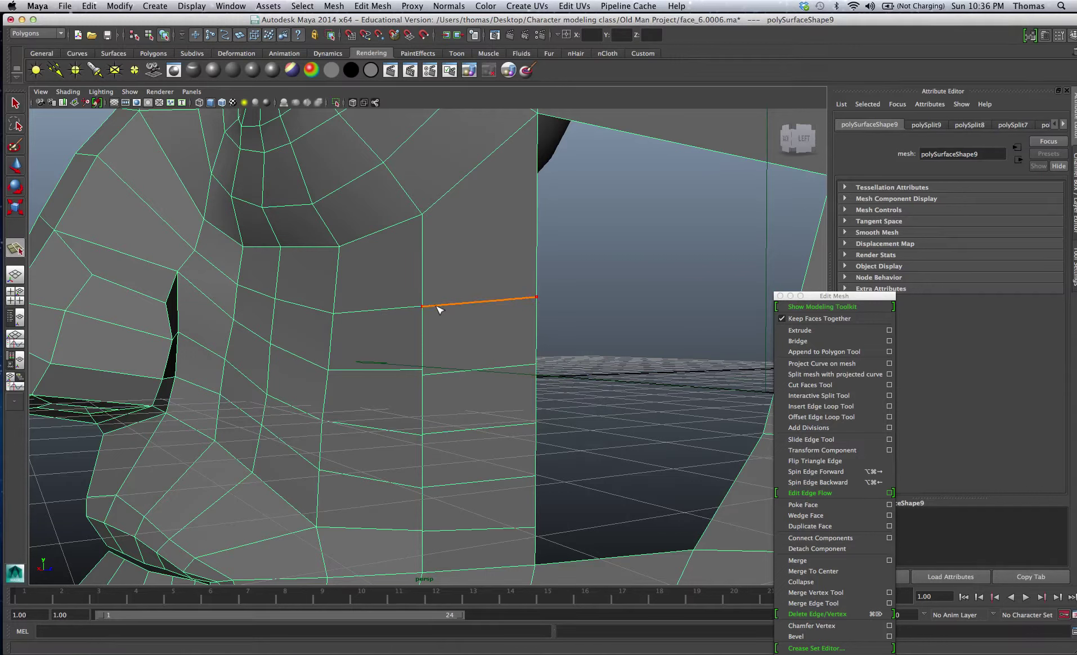
key(Return)
Step: In vertex mode, merge the first loose seam vertices into the cheek
right_drag(436, 306, 397, 309)
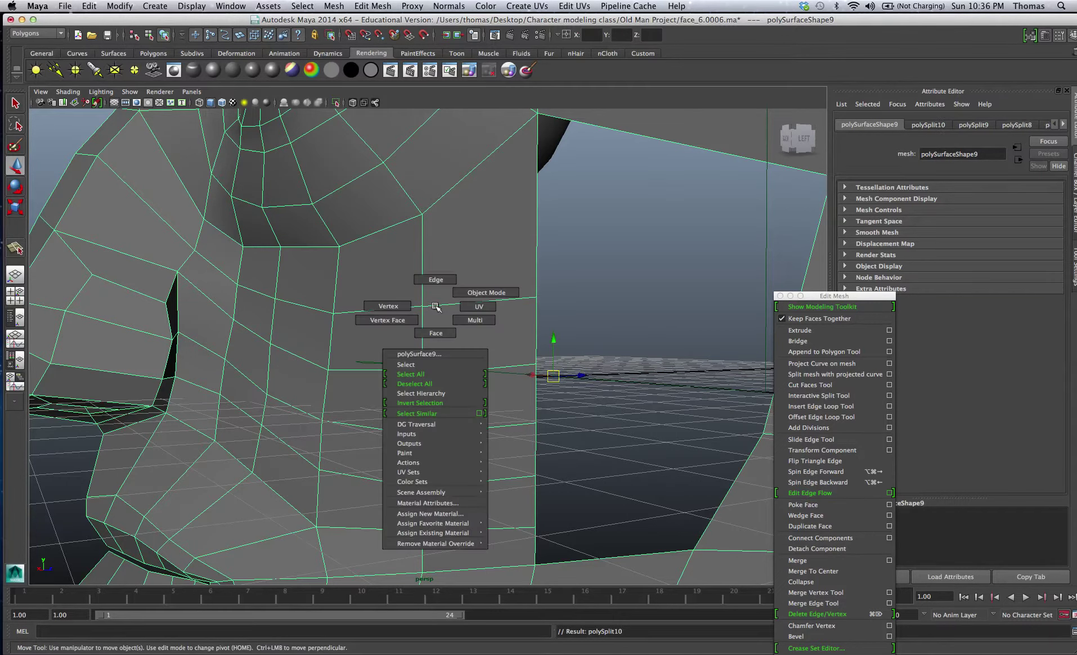
click(421, 307)
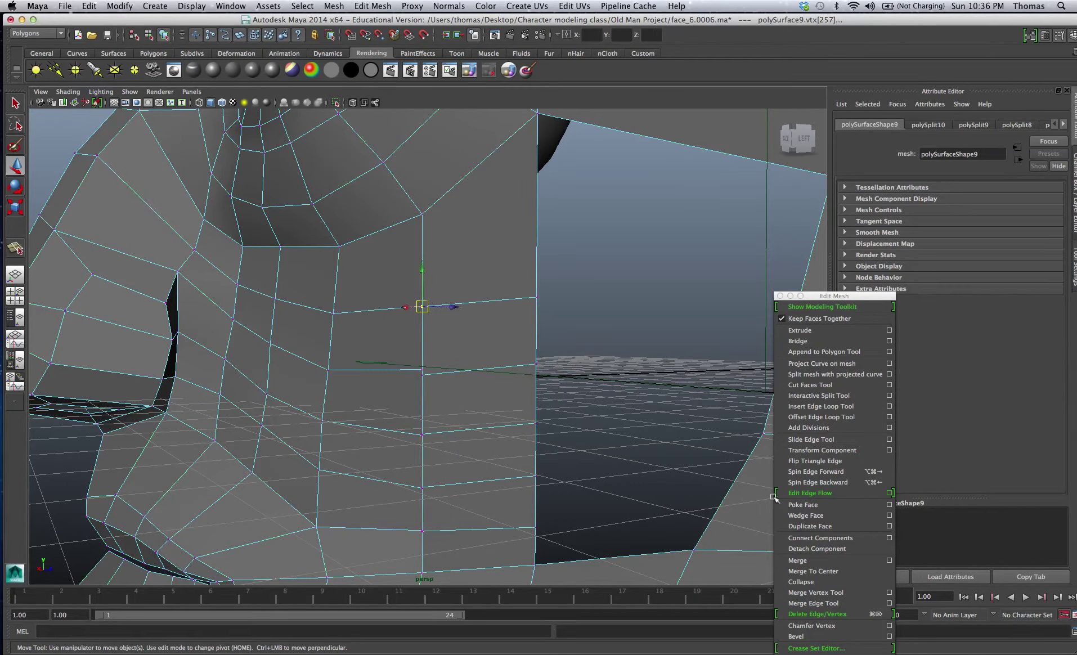
click(810, 565)
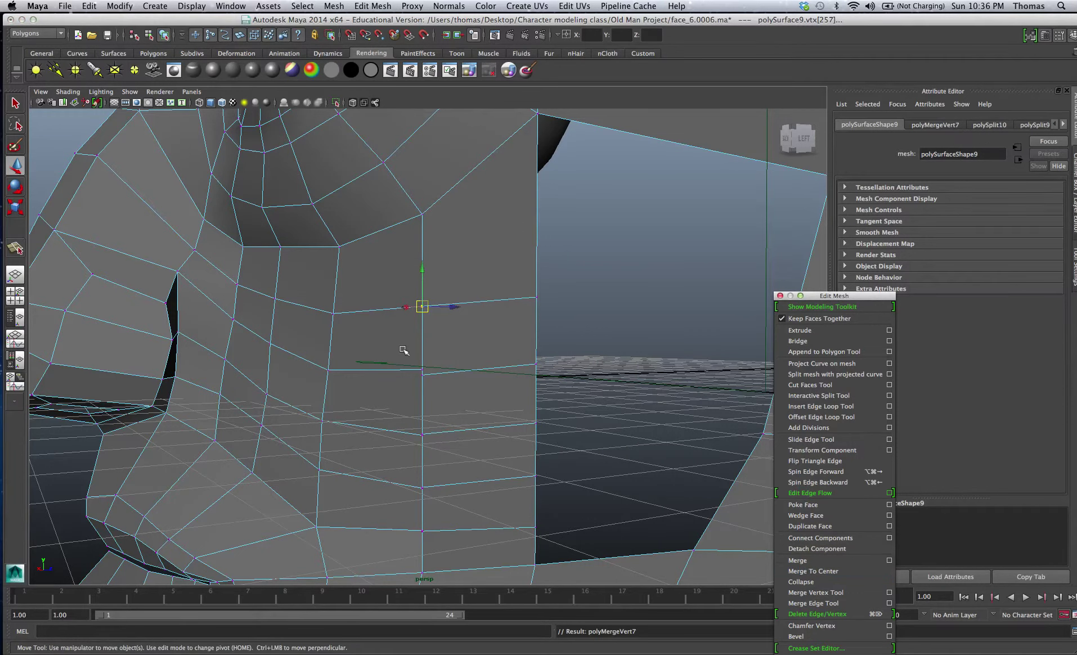
drag(441, 392, 408, 361)
key(g)
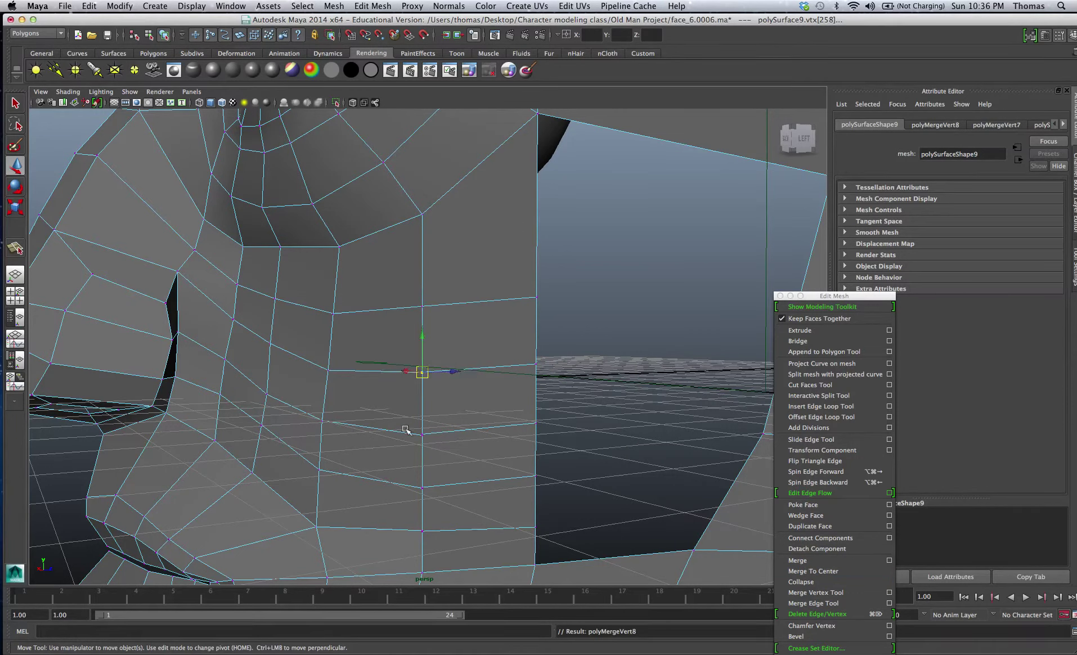
mouse_move(403, 419)
mouse_down()
mouse_move(442, 450)
mouse_move(445, 548)
mouse_up()
key(g)
key(g)
key(g)
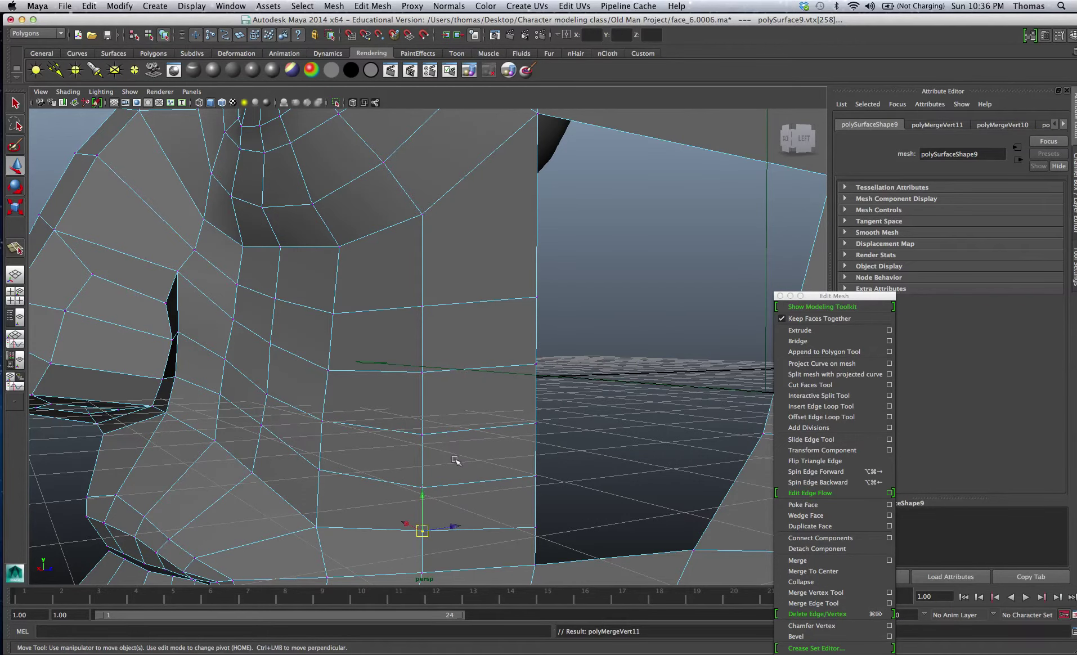
Step: Merge the next seam vertex with G, then zoom out to view the whole face
alt+middle_drag(460, 397, 475, 315)
drag(419, 433, 454, 466)
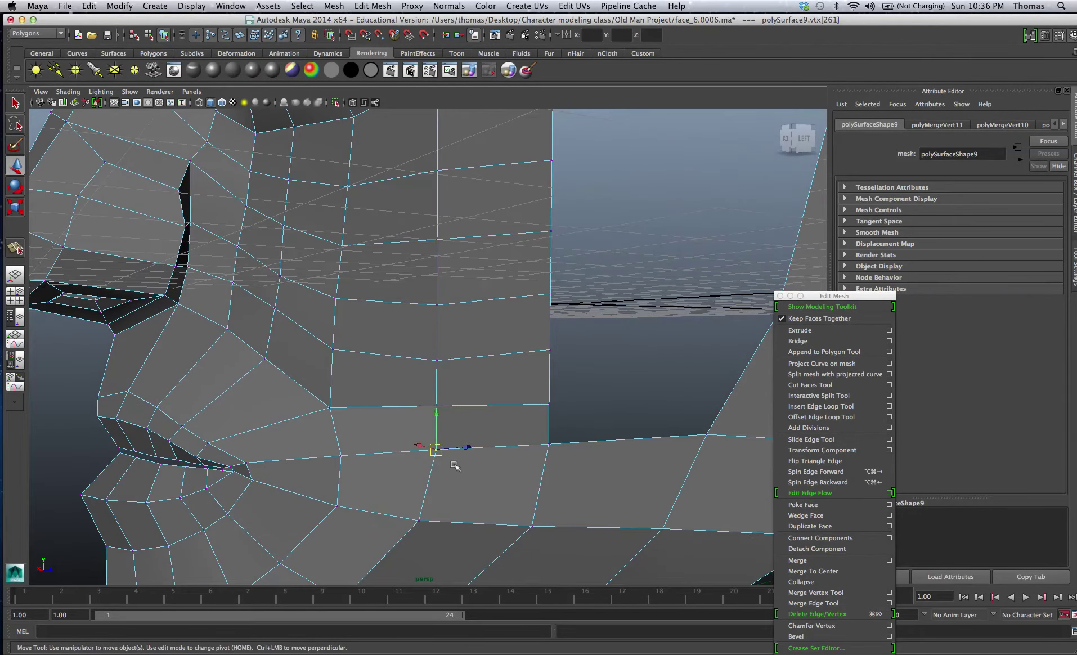
key(g)
alt+right_drag(455, 466, 374, 375)
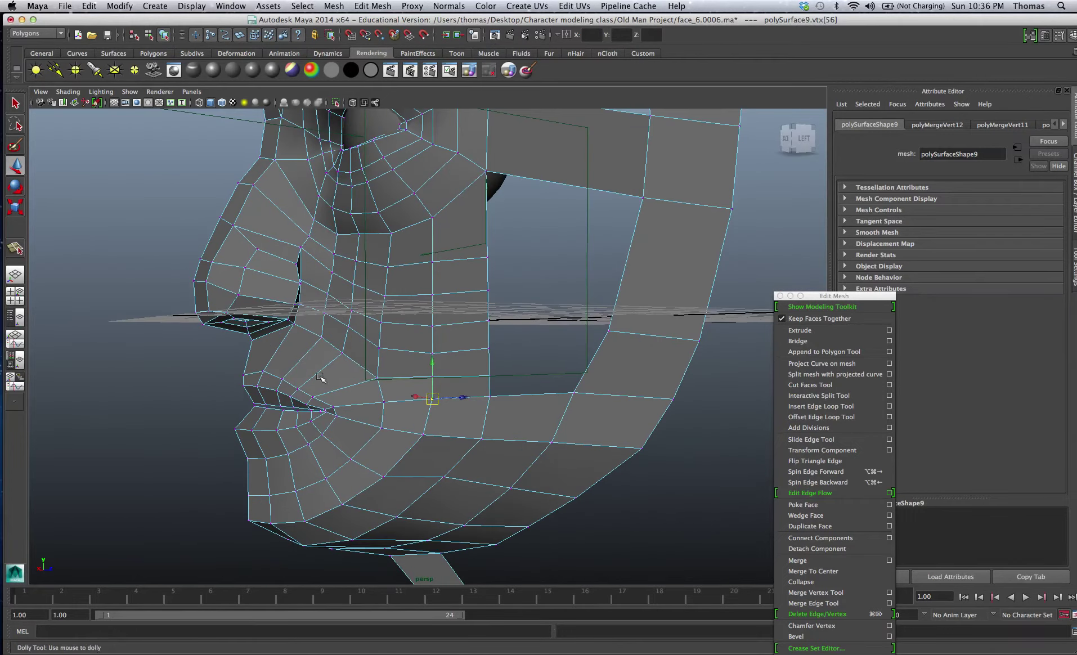
mouse_move(374, 375)
alt+mouse_down()
mouse_move(395, 398)
mouse_move(433, 376)
mouse_move(444, 399)
alt+mouse_up()
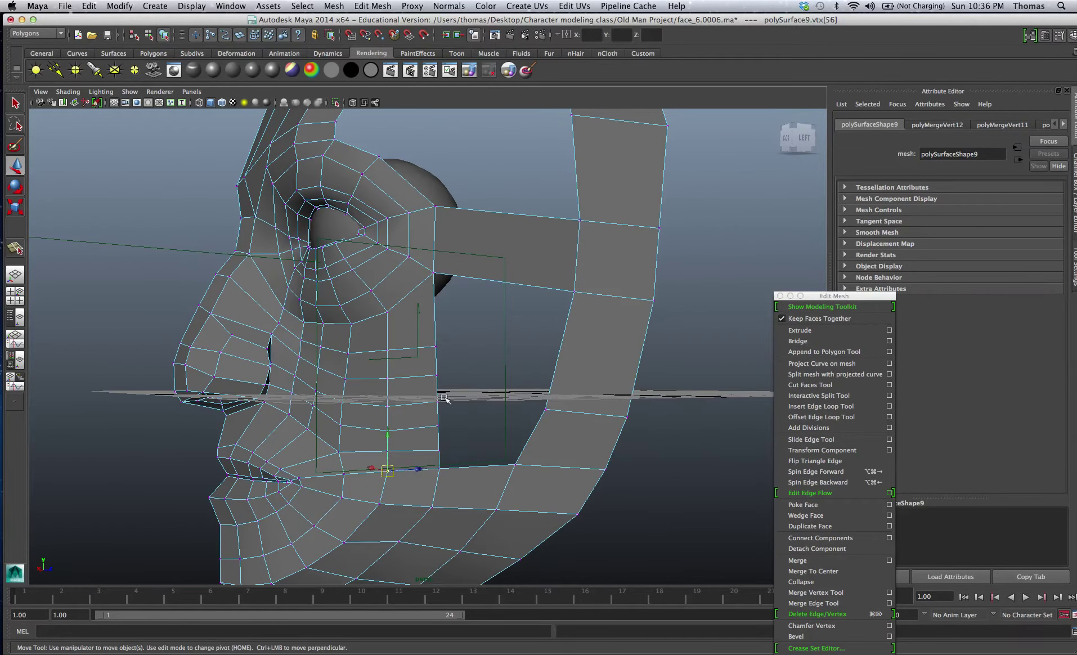
right_click(566, 348)
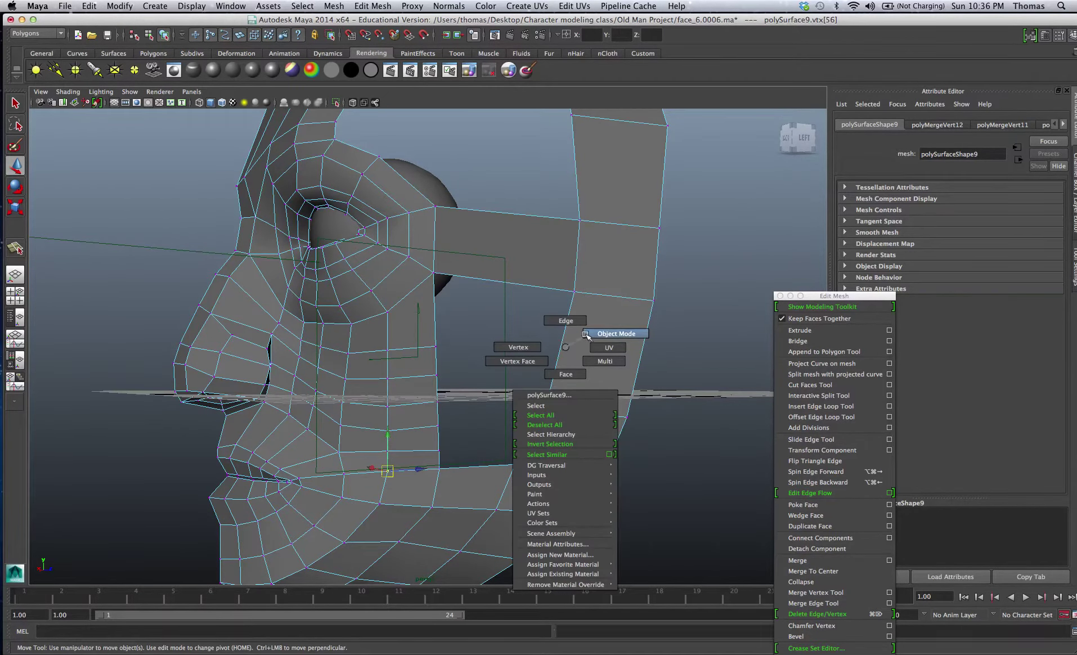
Step: In object mode, insert edge loops across the side-of-head strip with the Insert Edge Loop Tool
click(616, 333)
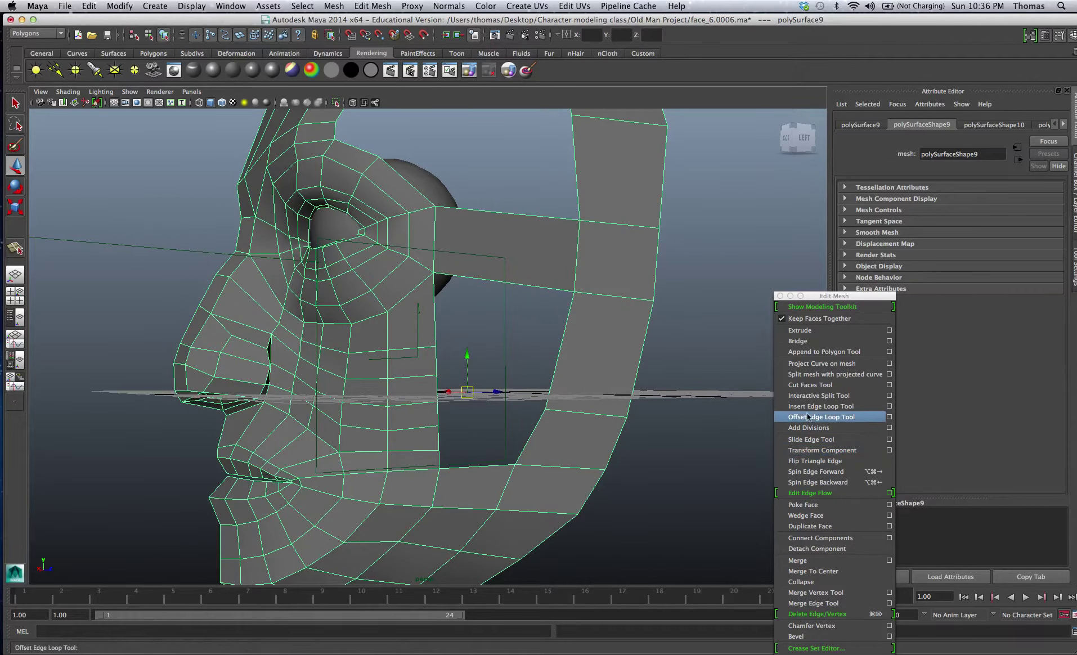
click(796, 406)
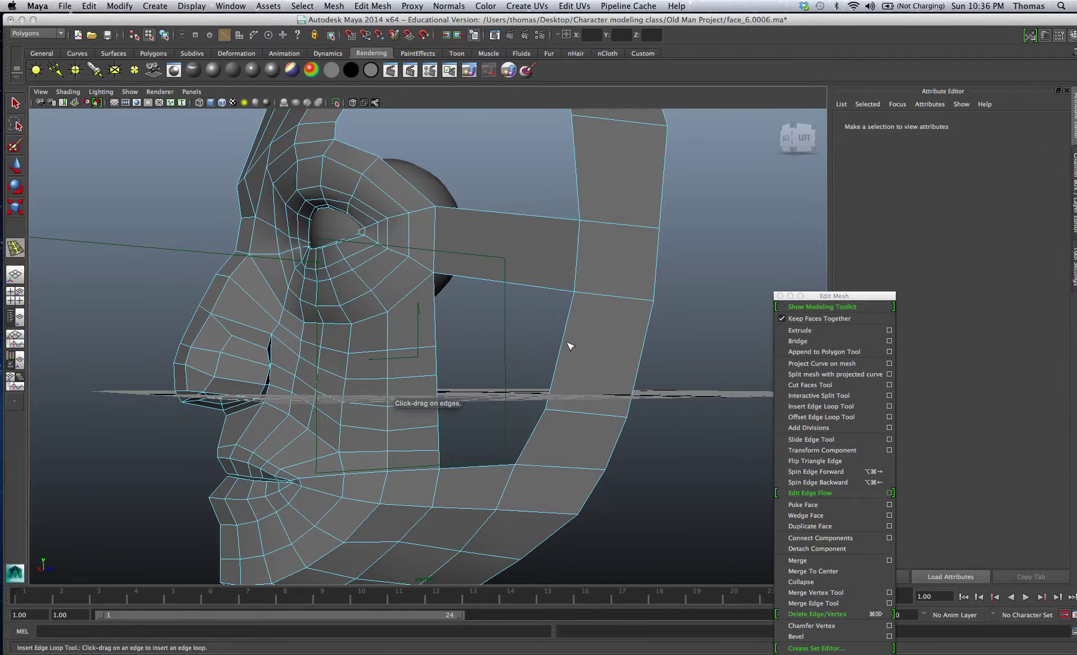
click(564, 348)
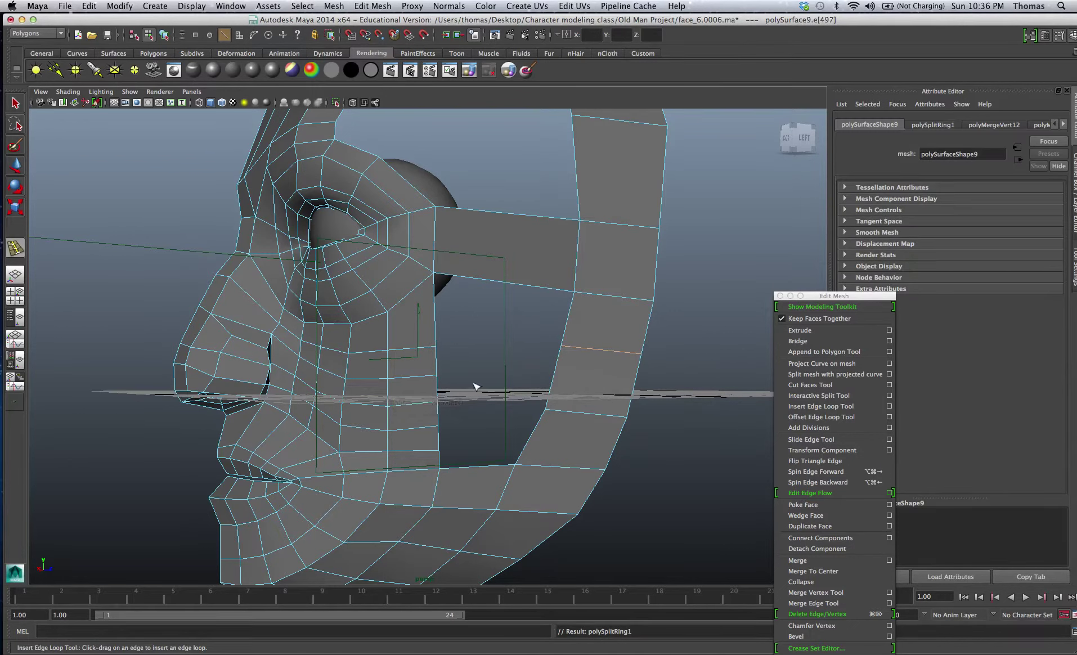
click(558, 377)
click(528, 446)
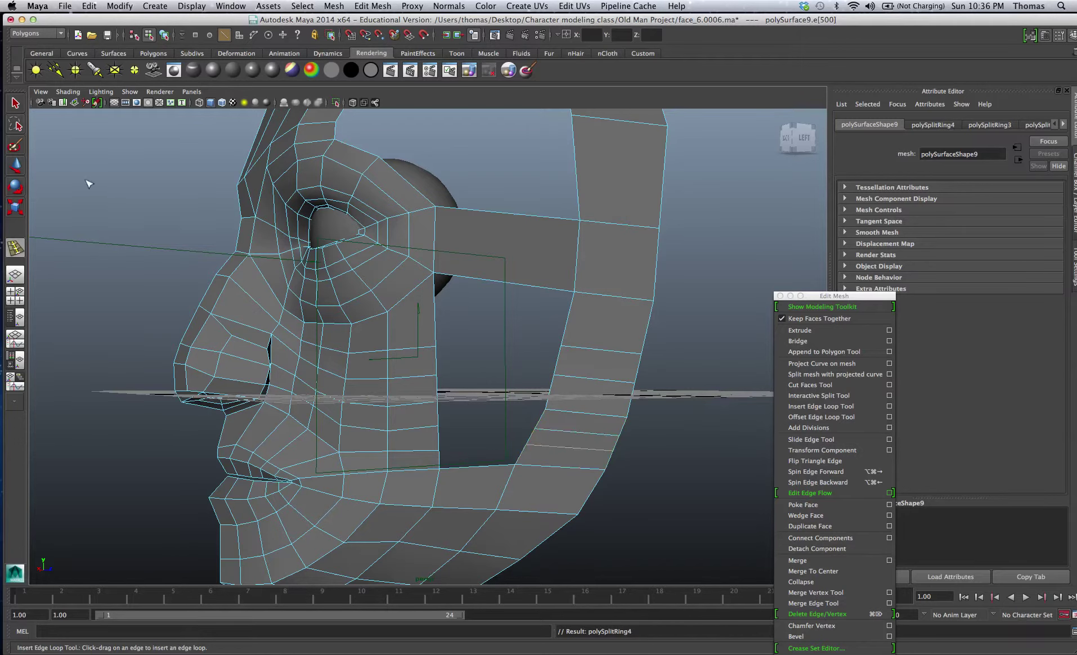
key(q)
alt+drag(312, 305, 341, 317)
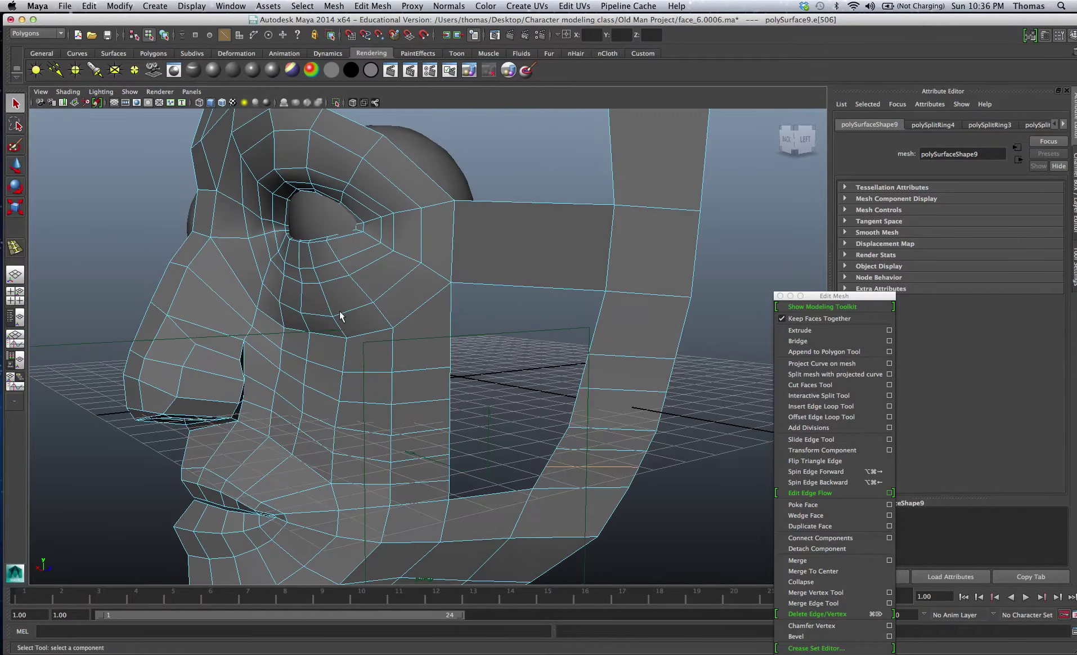
Step: Append two faces across the upper part of the cheek hole
click(819, 352)
click(449, 332)
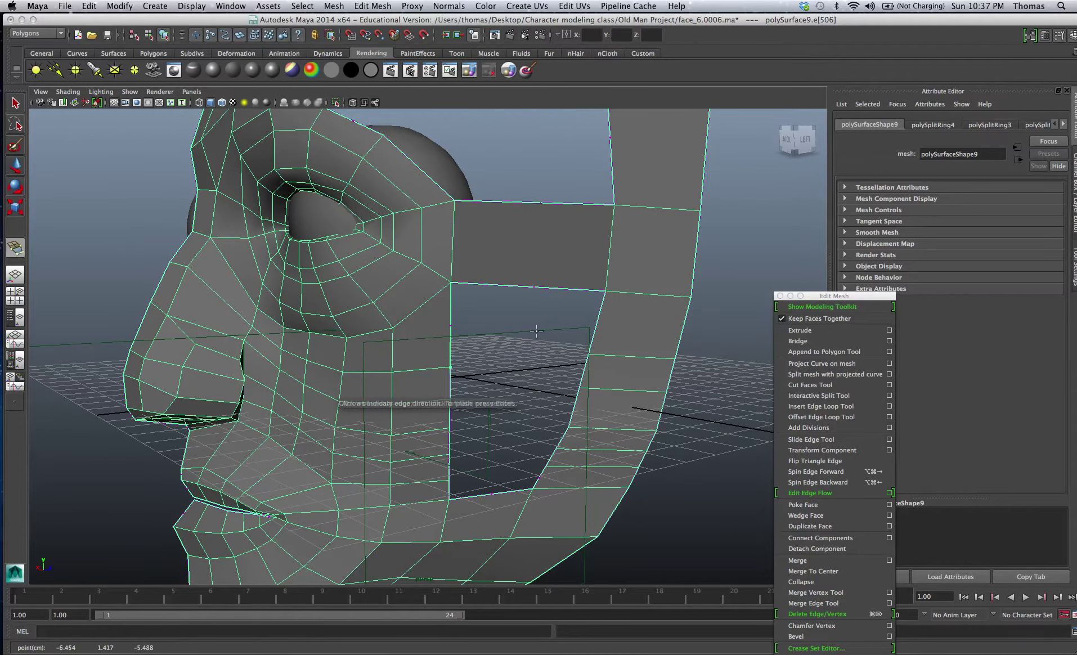
click(595, 330)
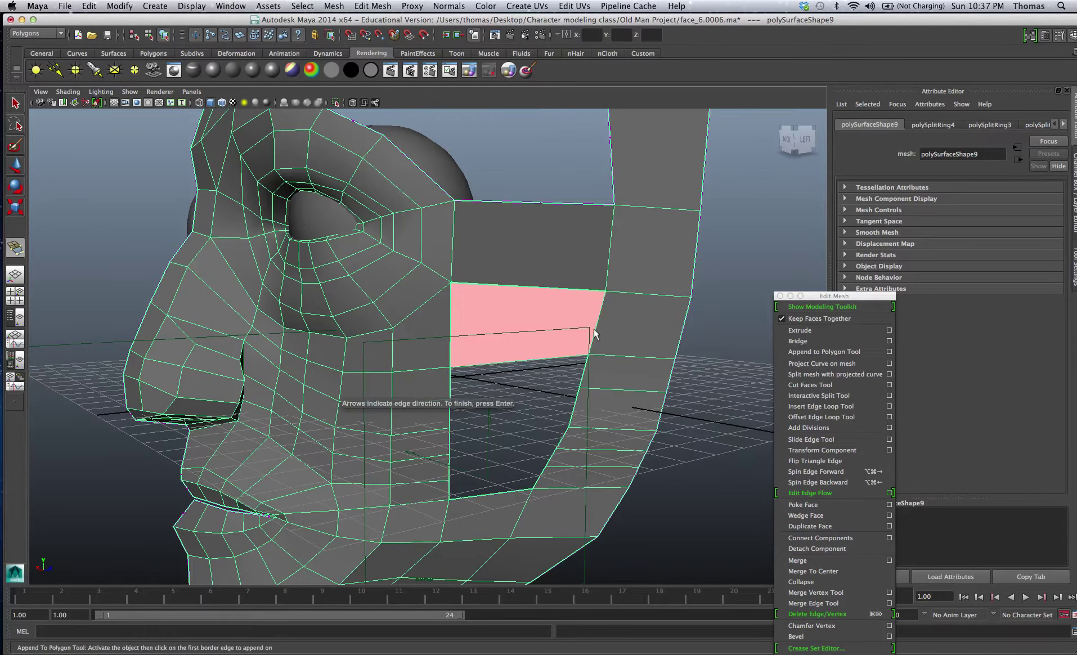
key(Return)
click(452, 385)
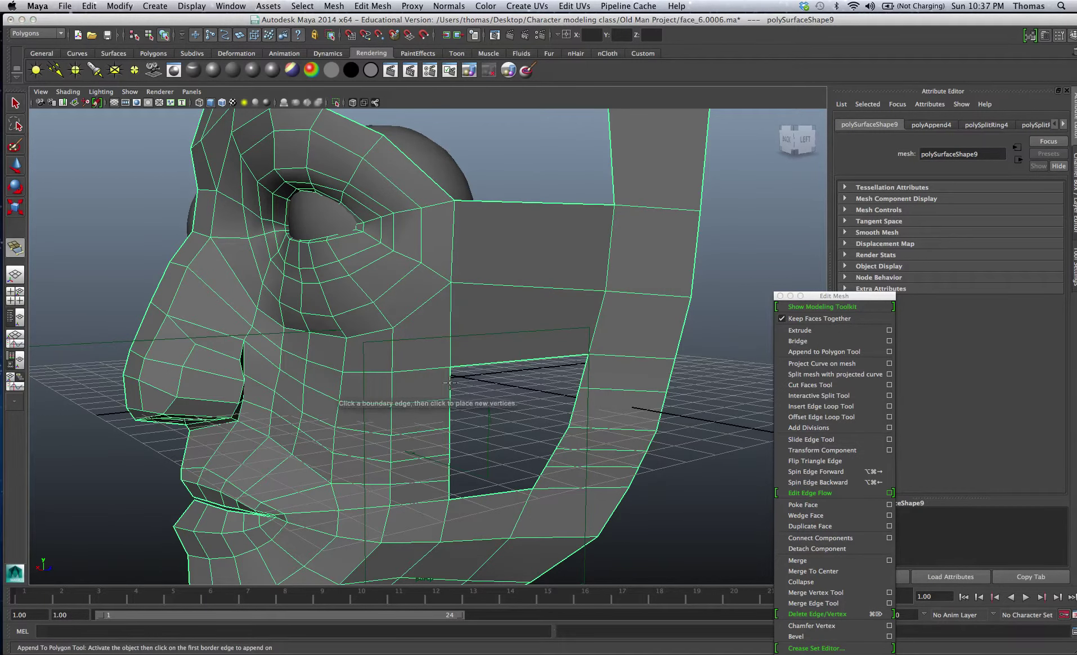
click(584, 375)
key(Return)
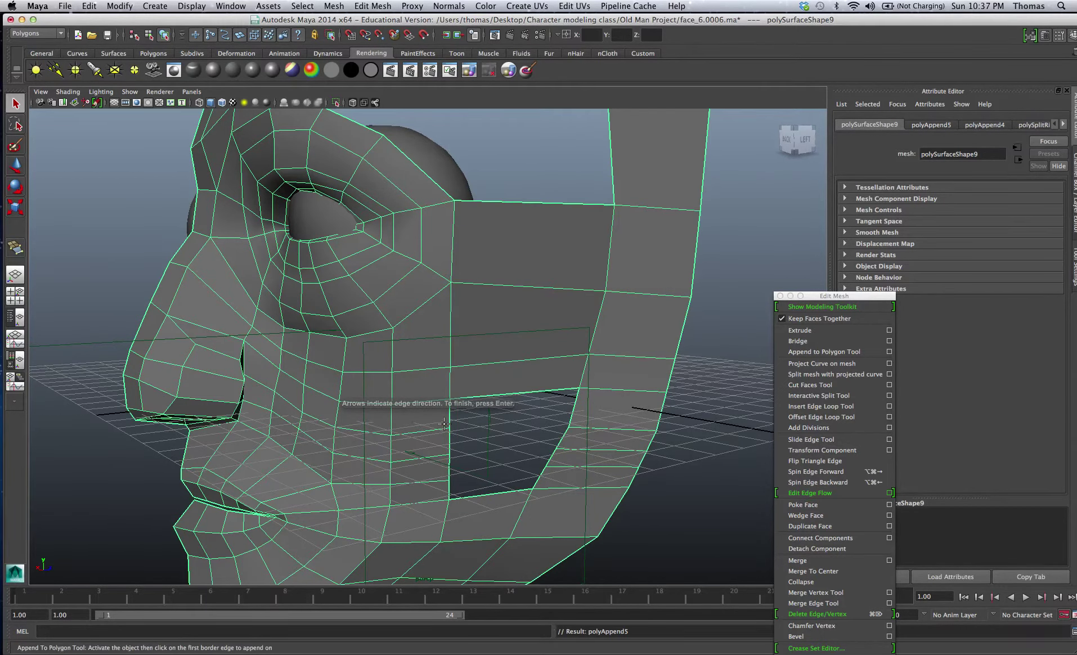
Step: Append more faces across the top of the remaining hole, discarding an unwanted triangle
click(569, 410)
click(450, 420)
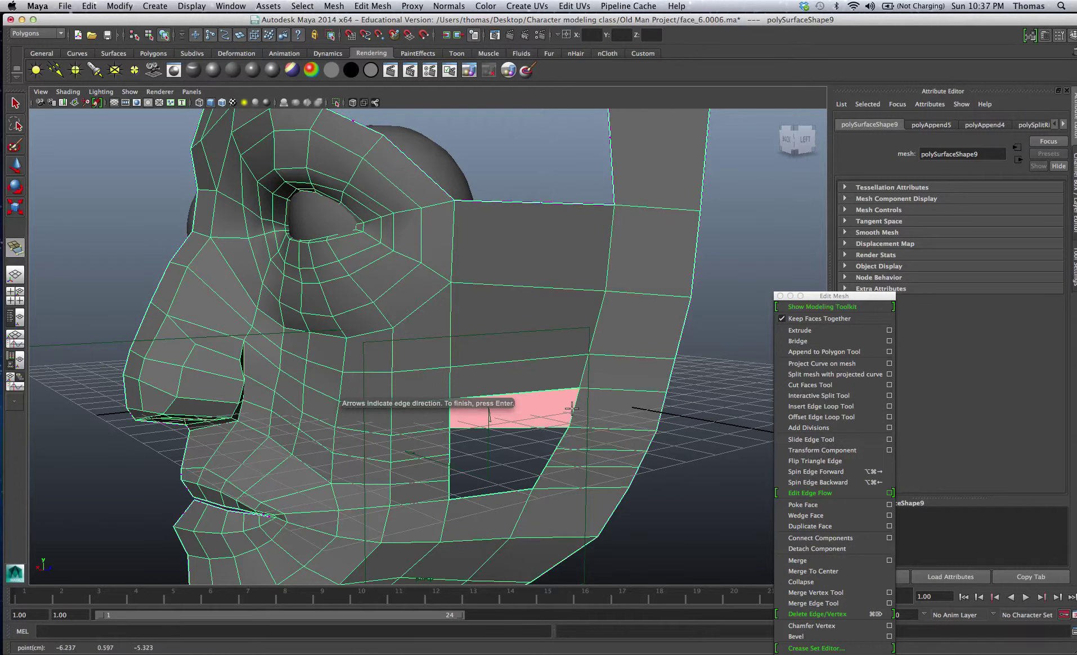
key(Return)
click(515, 428)
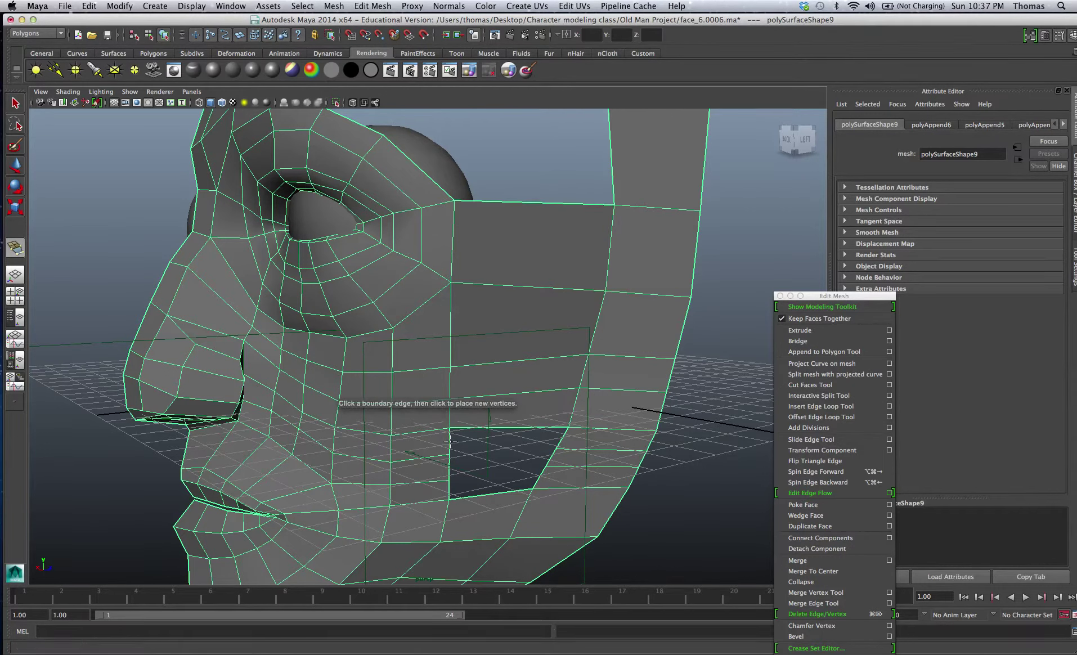
click(565, 441)
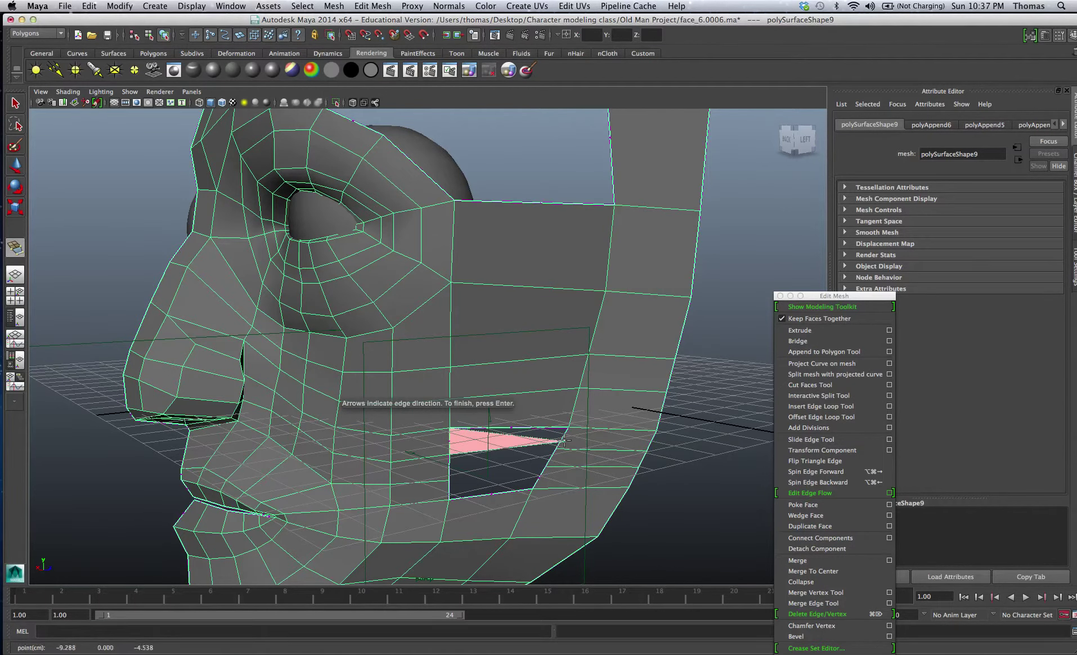
key(Escape)
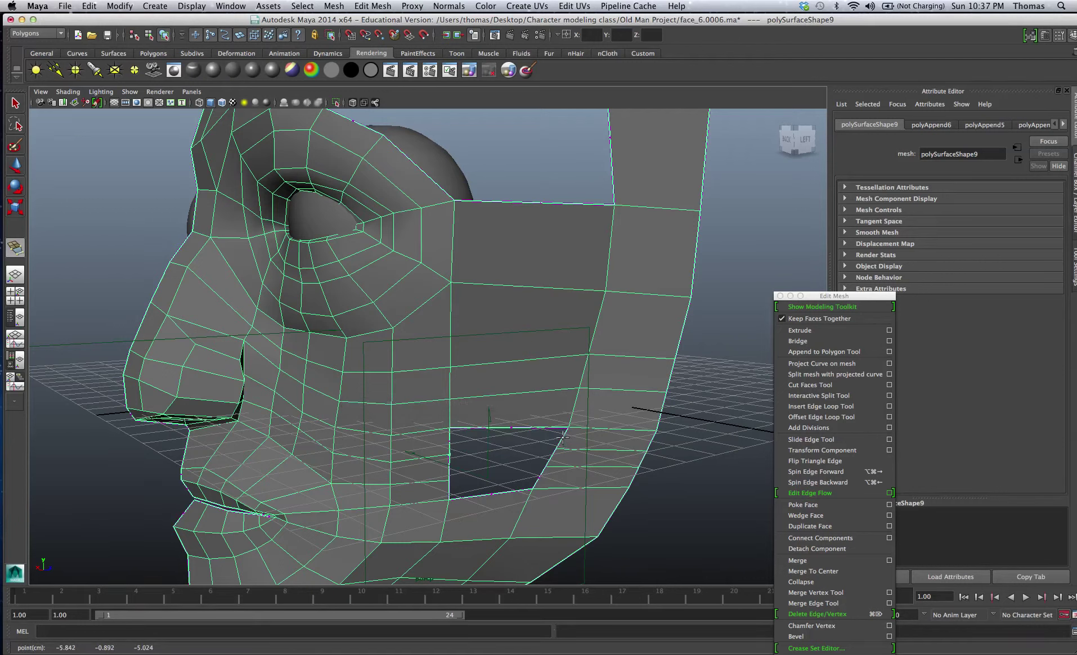
click(562, 437)
key(Return)
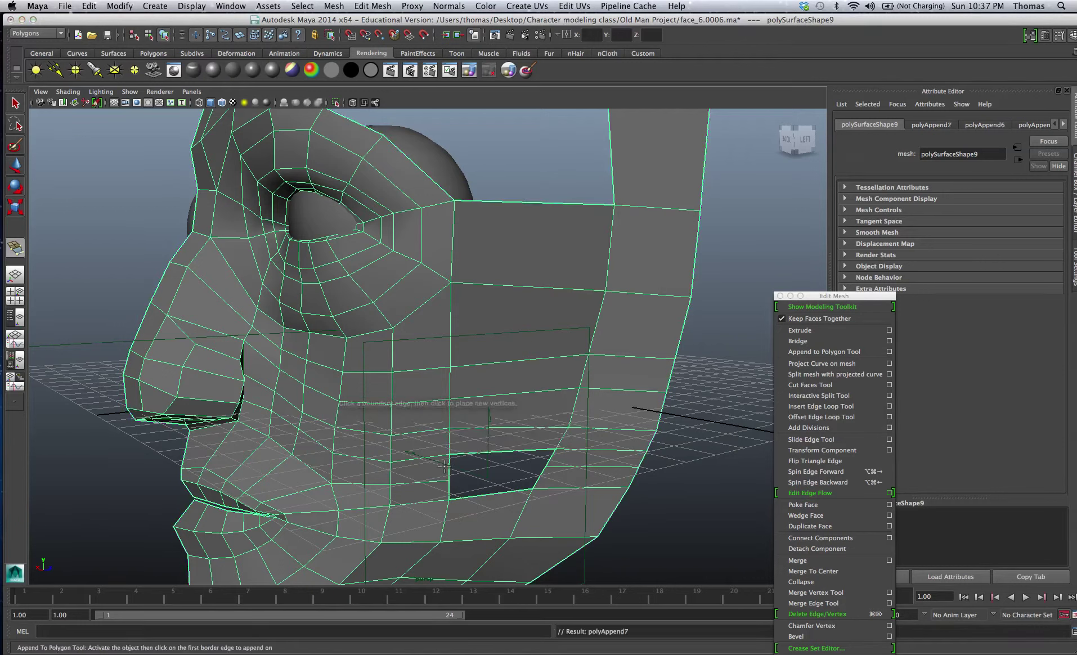
Step: Append the final faces that close the rest of the cheek hole
click(541, 461)
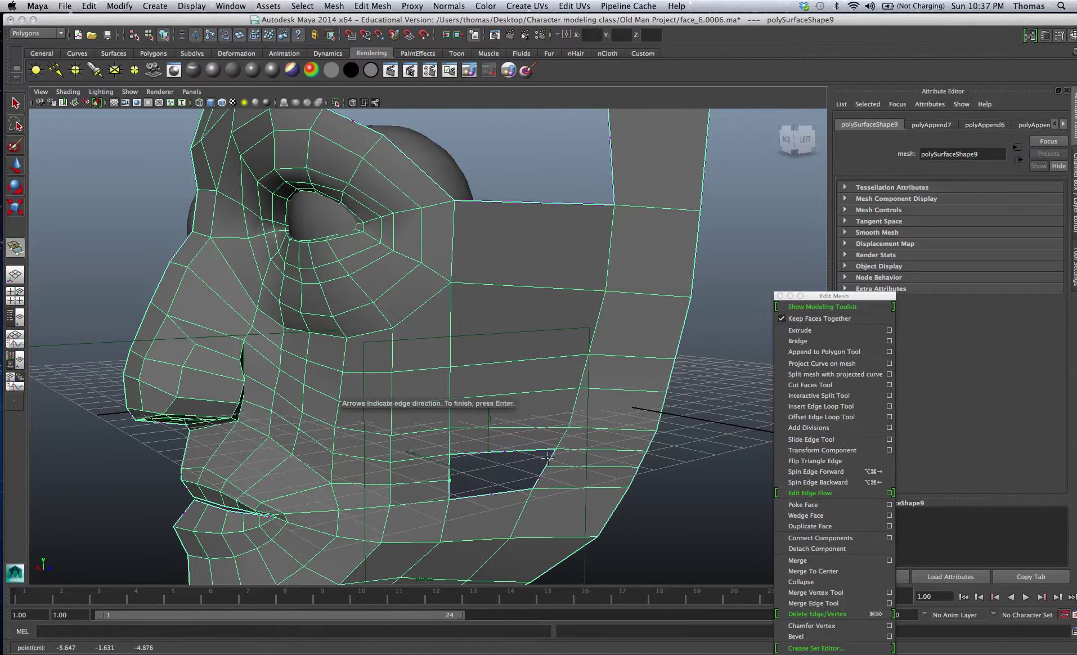
click(449, 467)
key(Return)
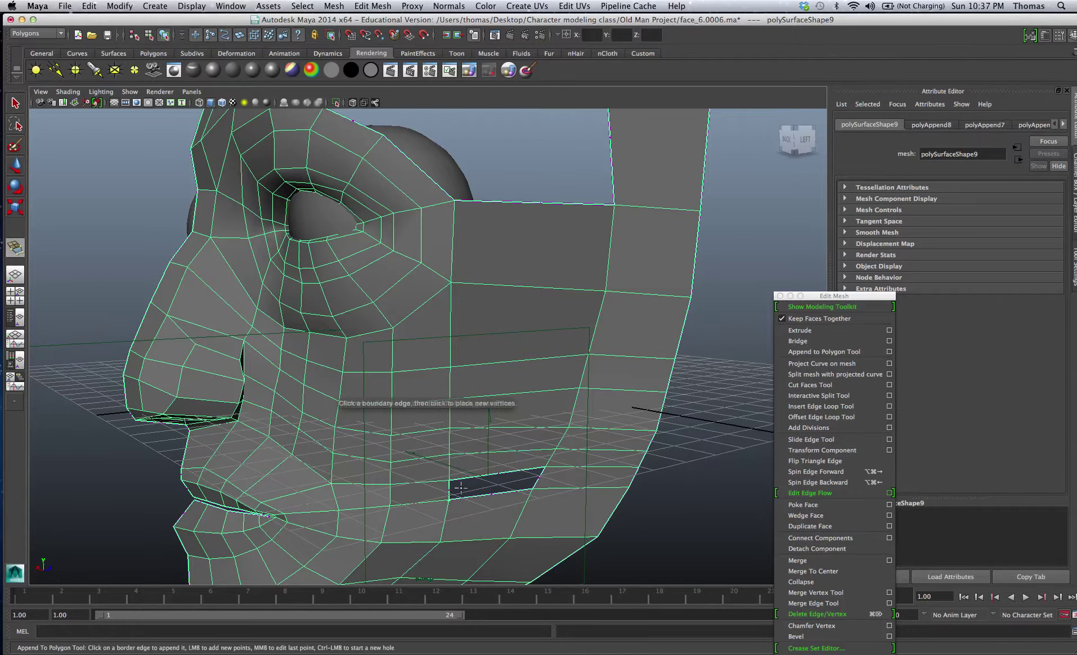
click(538, 477)
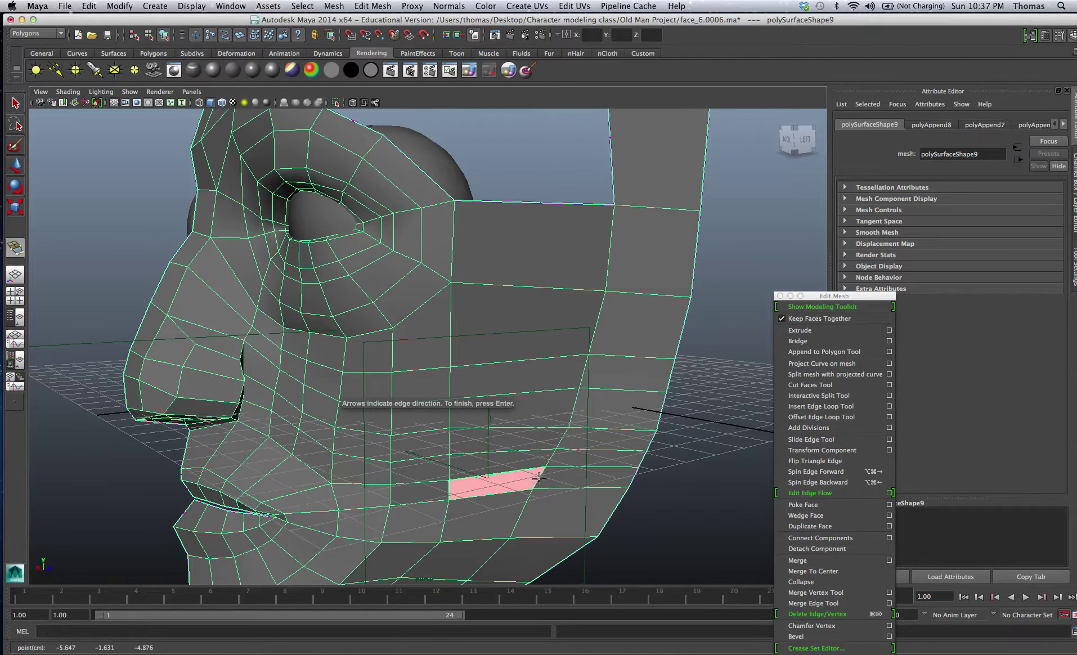
key(q)
mouse_move(539, 478)
alt+mouse_down()
mouse_move(391, 405)
mouse_move(427, 390)
mouse_move(439, 392)
mouse_move(416, 397)
mouse_move(353, 448)
mouse_move(404, 423)
mouse_move(409, 380)
mouse_move(428, 371)
mouse_move(427, 412)
alt+mouse_up()
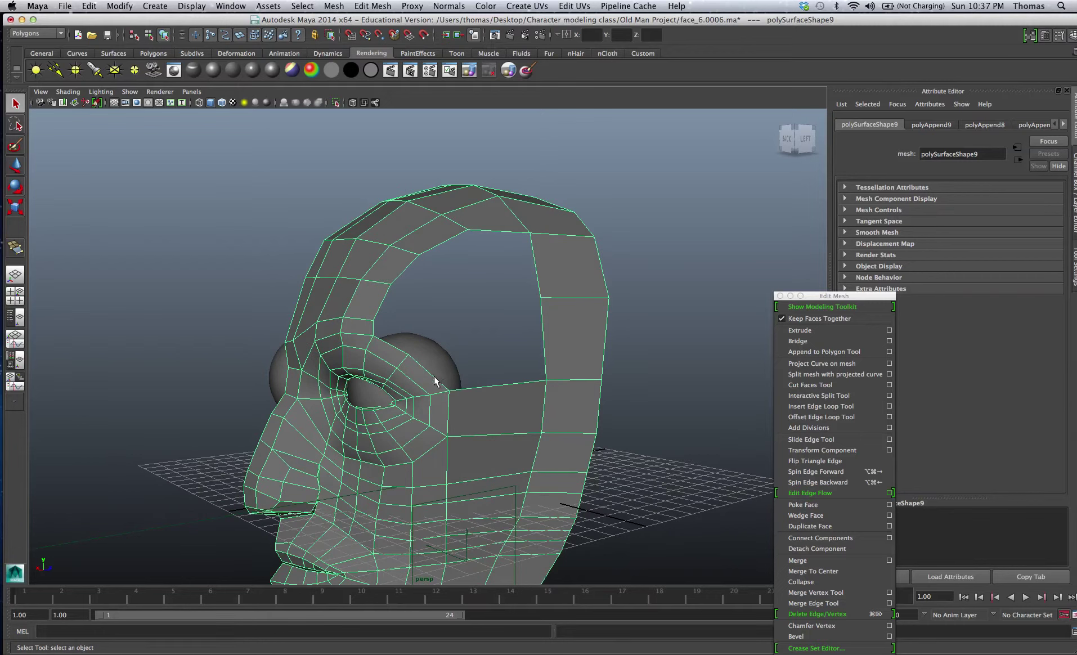
Step: Select the head mesh and append a first small face in the side opening
click(436, 382)
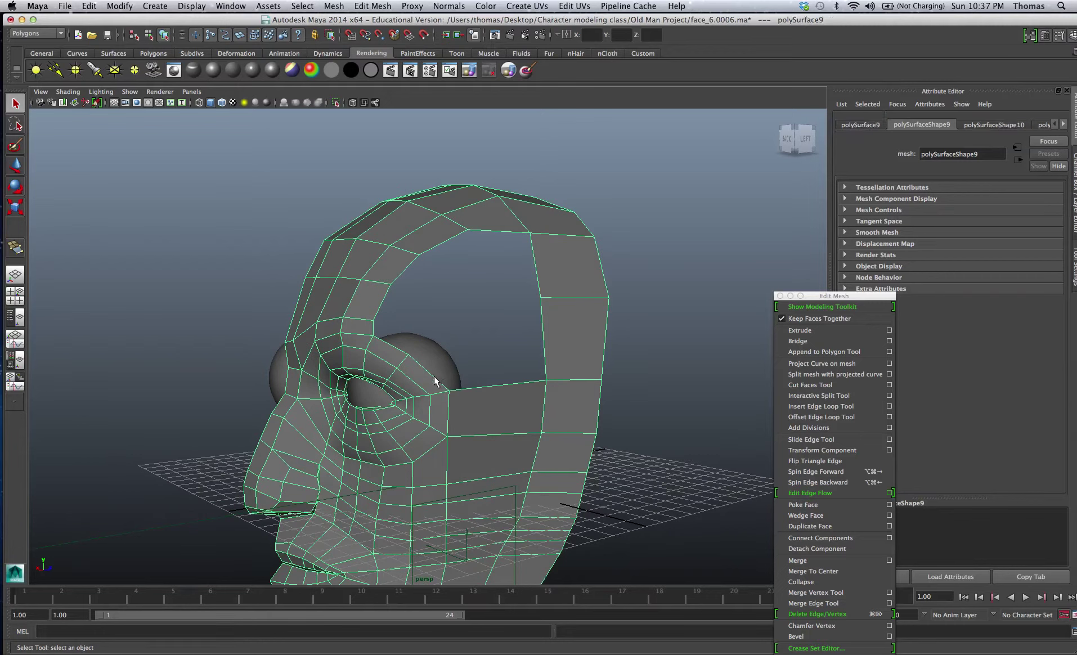
click(816, 352)
click(537, 360)
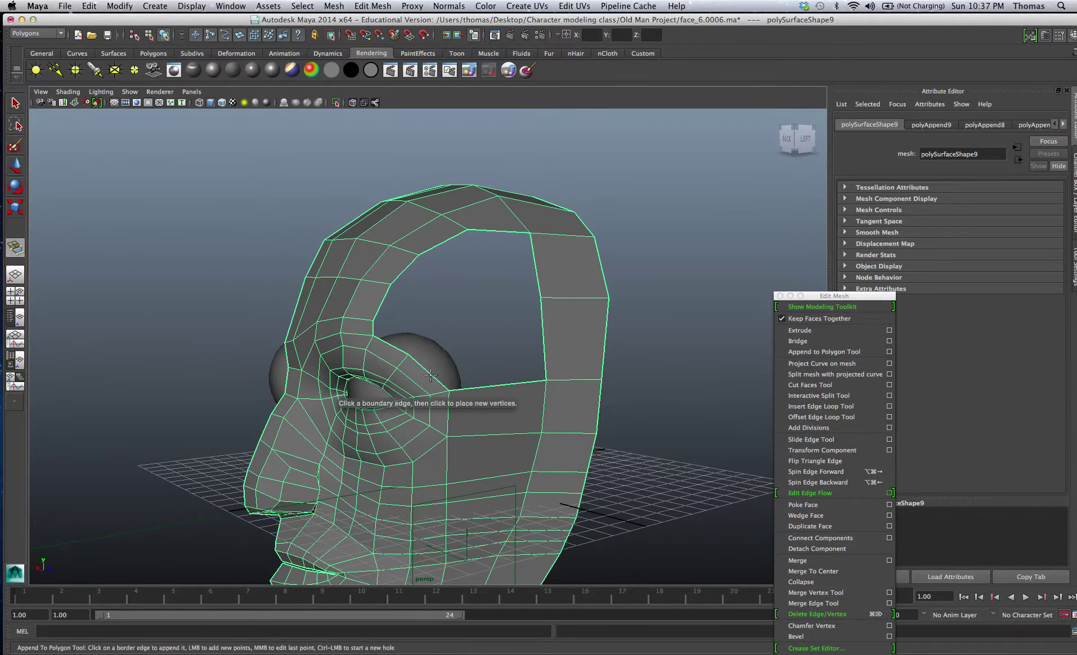
click(543, 356)
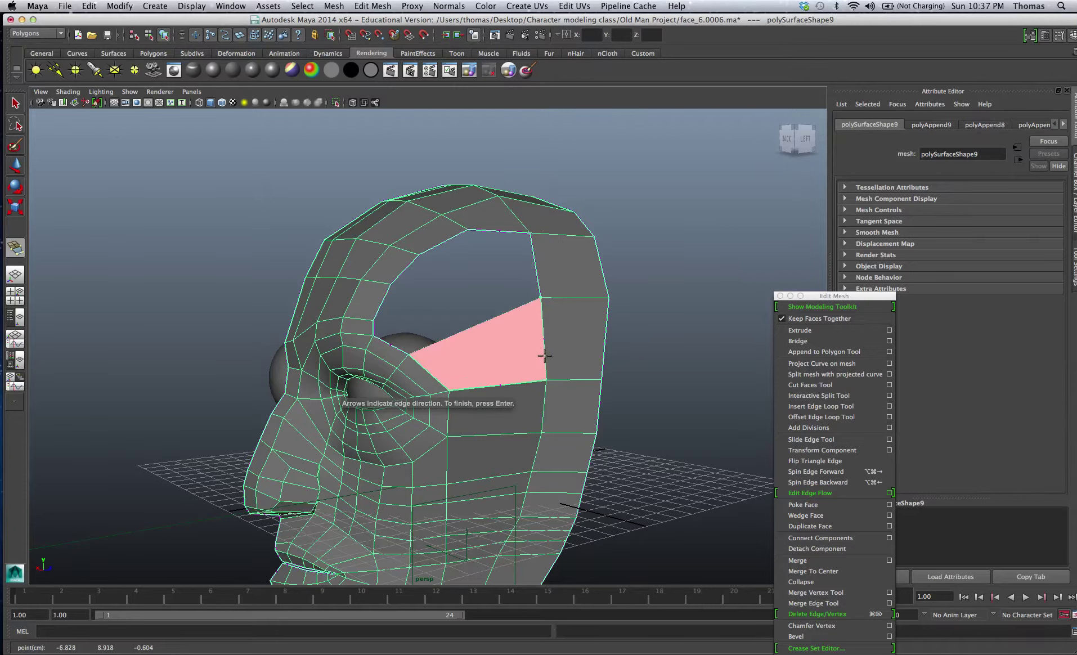
key(Return)
alt+drag(385, 301, 396, 307)
key(q)
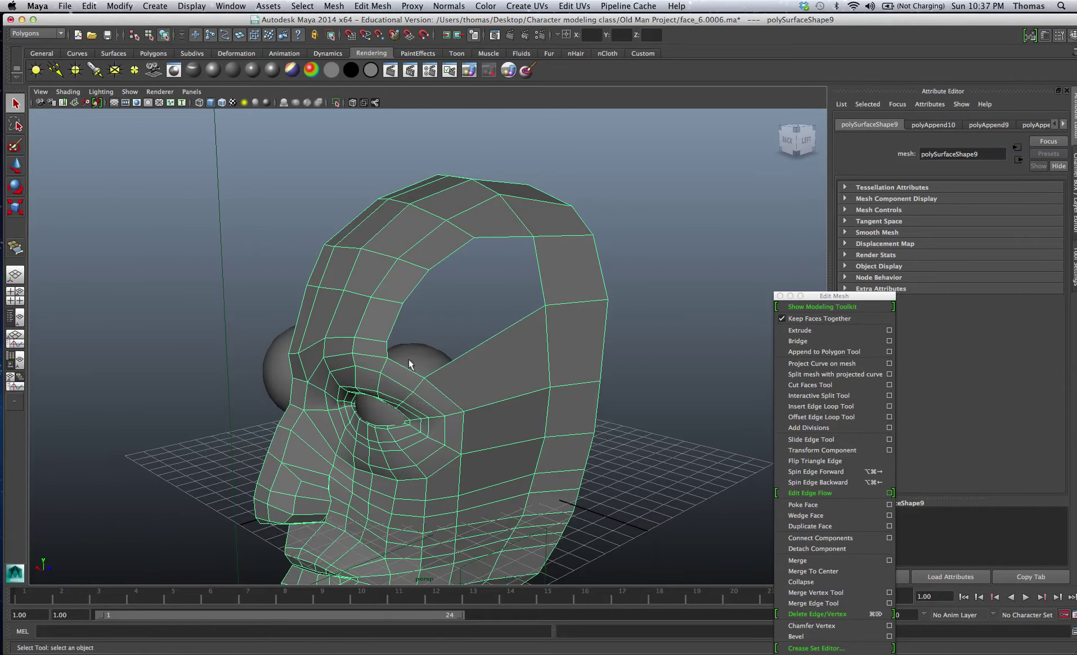
Step: Append one large face around the opening's border edges, sealing the skull's side
key(y)
click(407, 365)
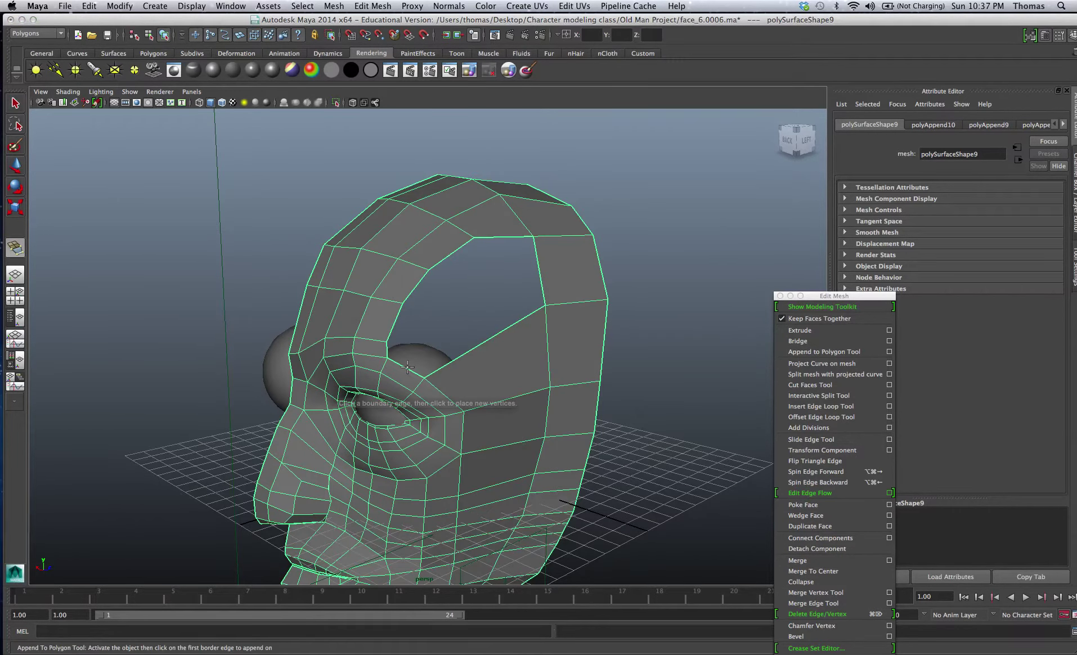
click(489, 340)
click(539, 276)
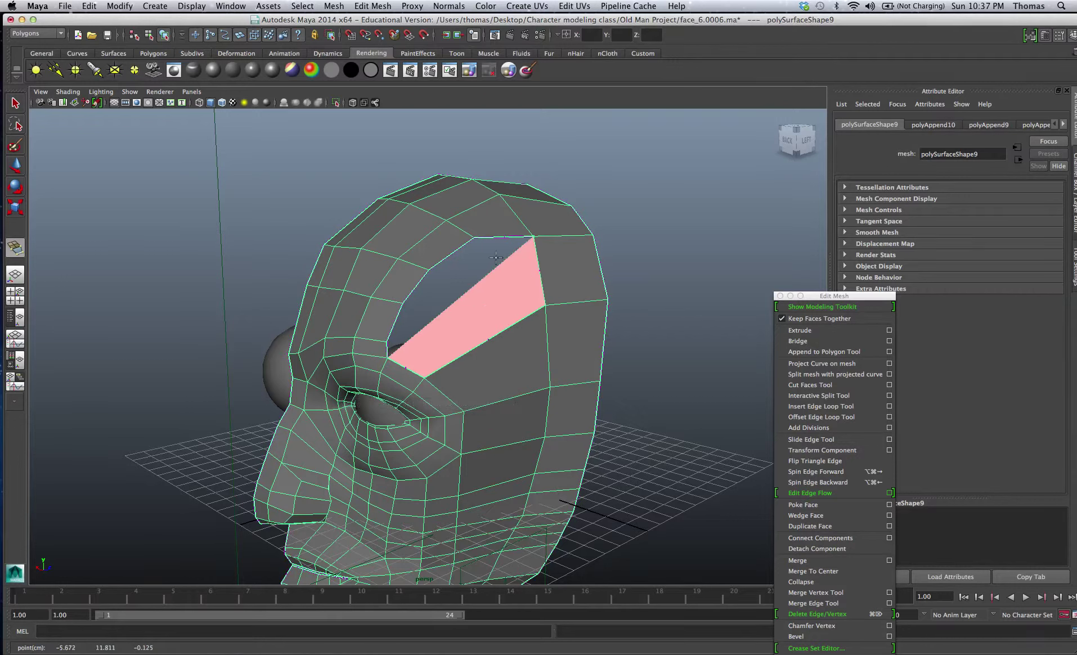
click(498, 237)
click(458, 249)
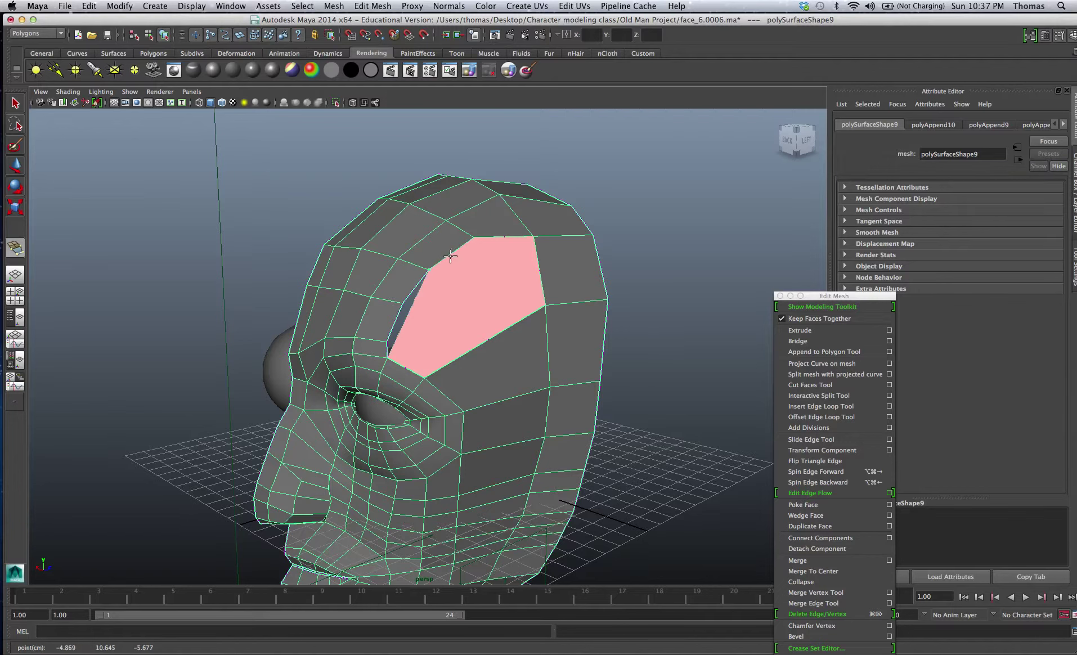
click(404, 306)
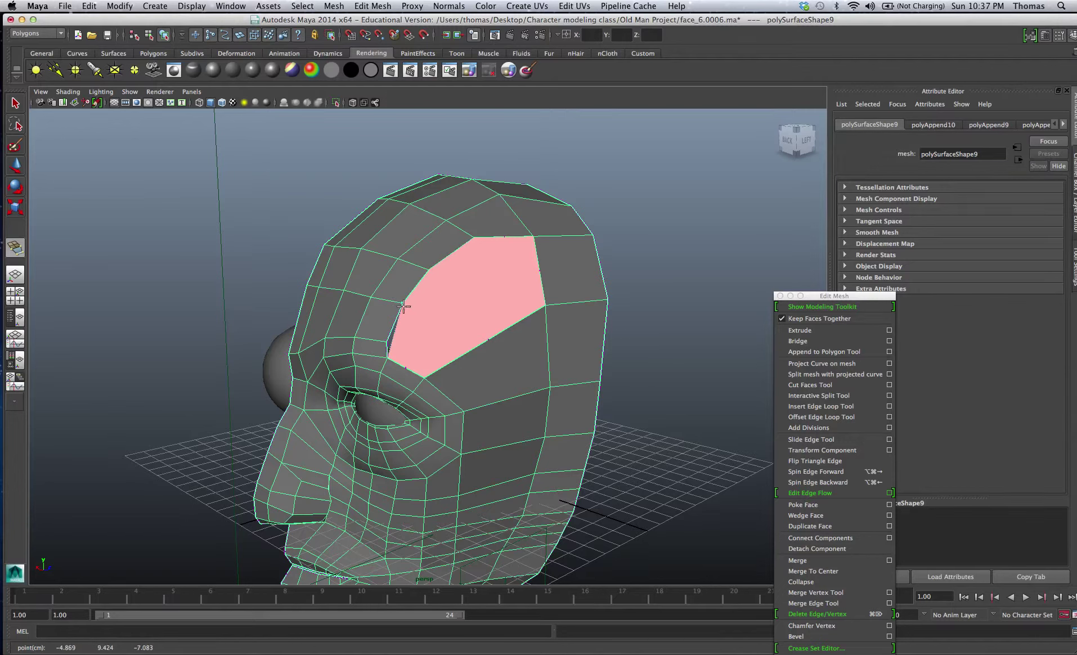
click(387, 347)
key(q)
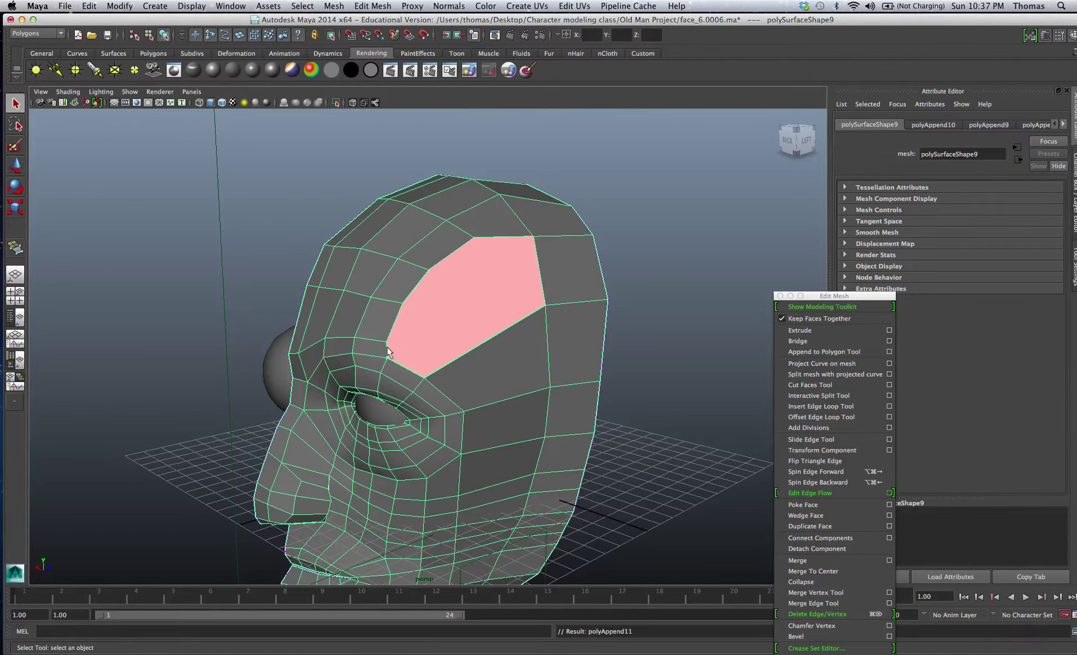
alt+drag(387, 351, 363, 338)
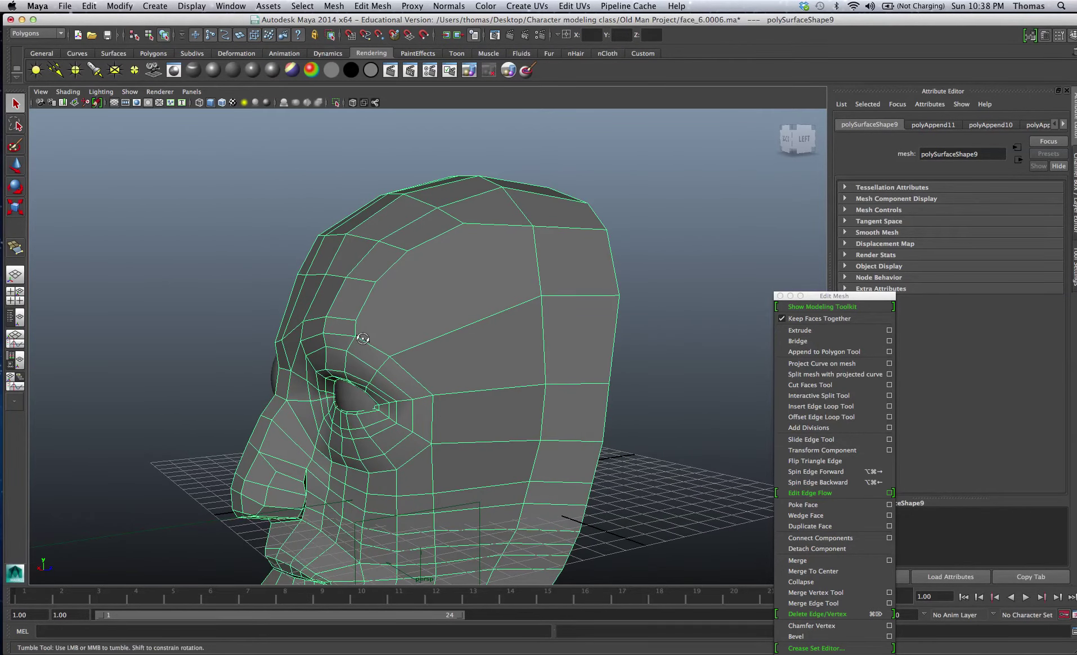
alt+drag(363, 338, 401, 331)
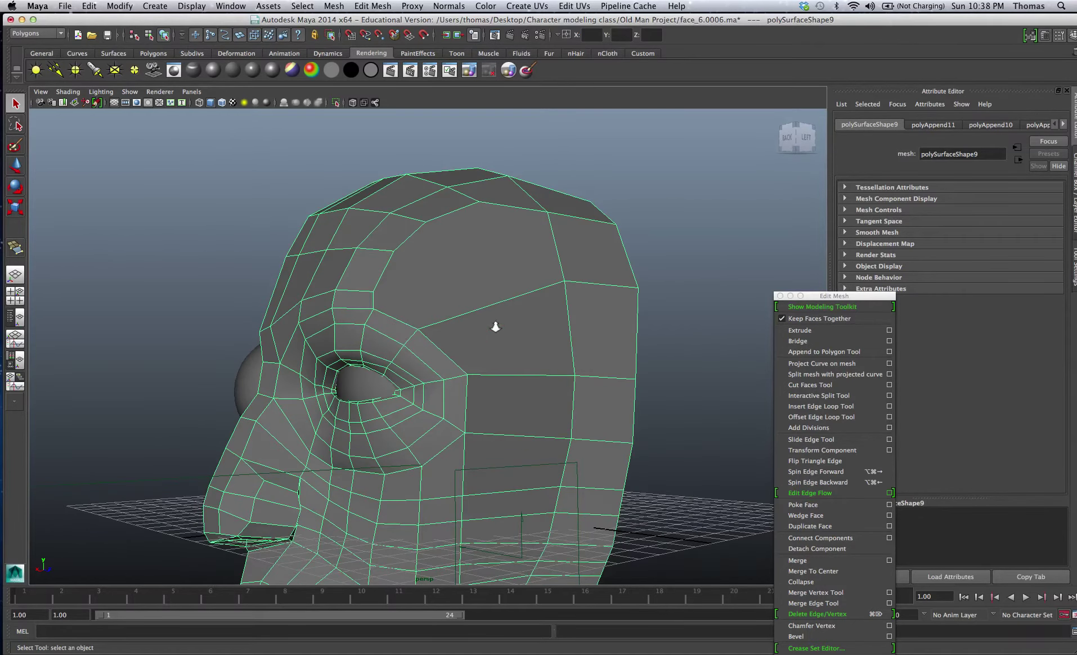
alt+drag(495, 327, 355, 327)
mouse_move(432, 337)
alt+mouse_down()
mouse_move(431, 259)
mouse_move(702, 304)
alt+mouse_up()
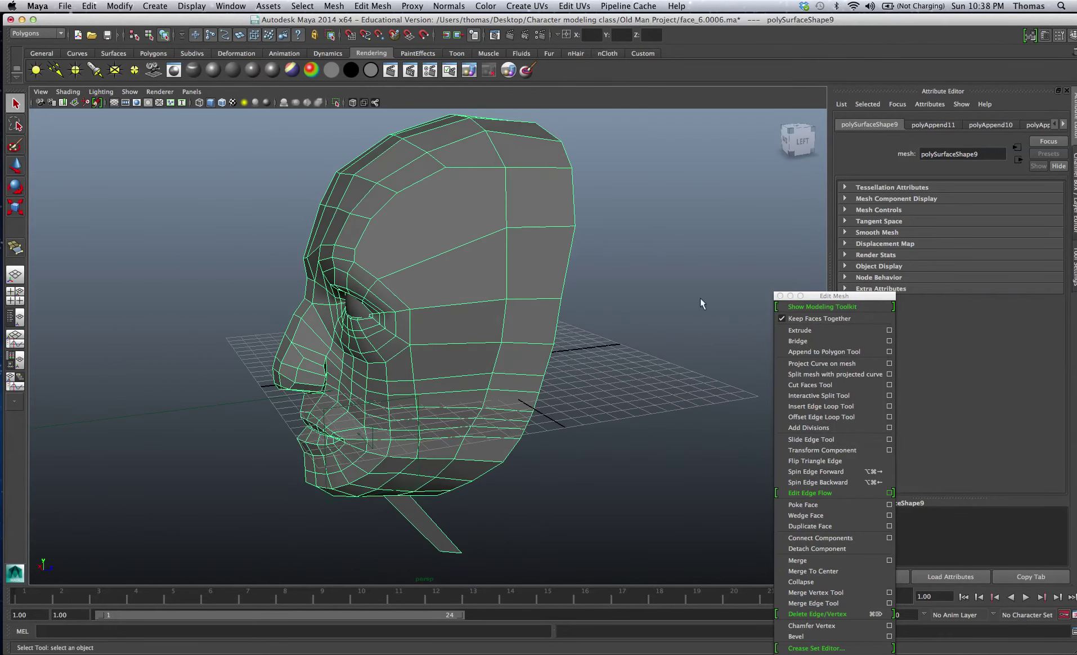
Step: Insert two vertical edge loops running down the side of the head
click(825, 407)
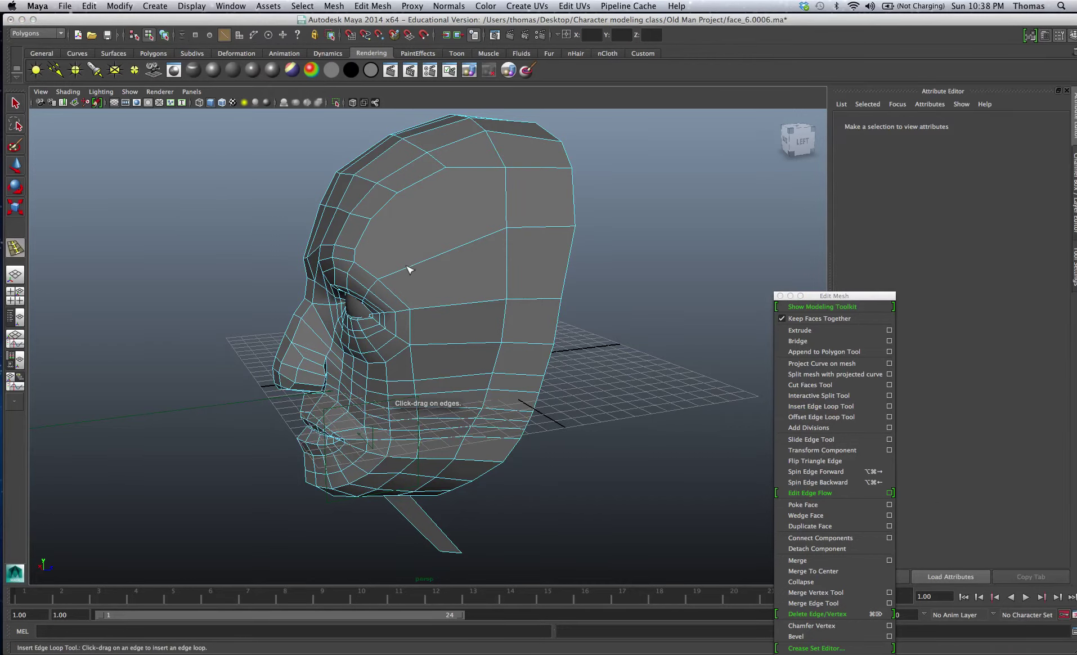
drag(405, 271, 443, 254)
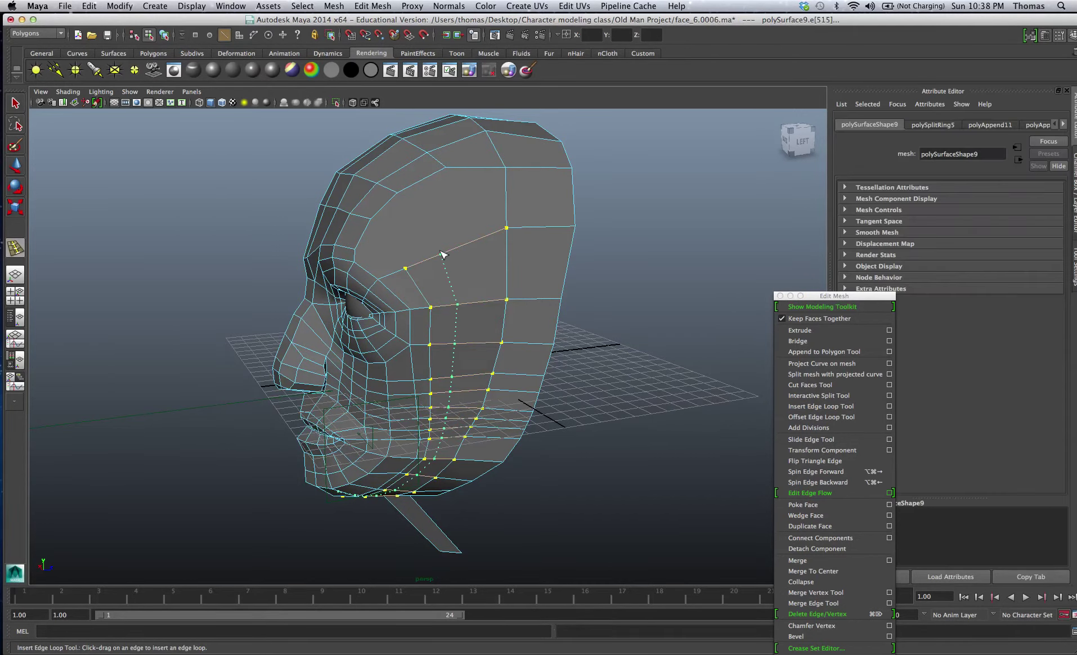
click(443, 254)
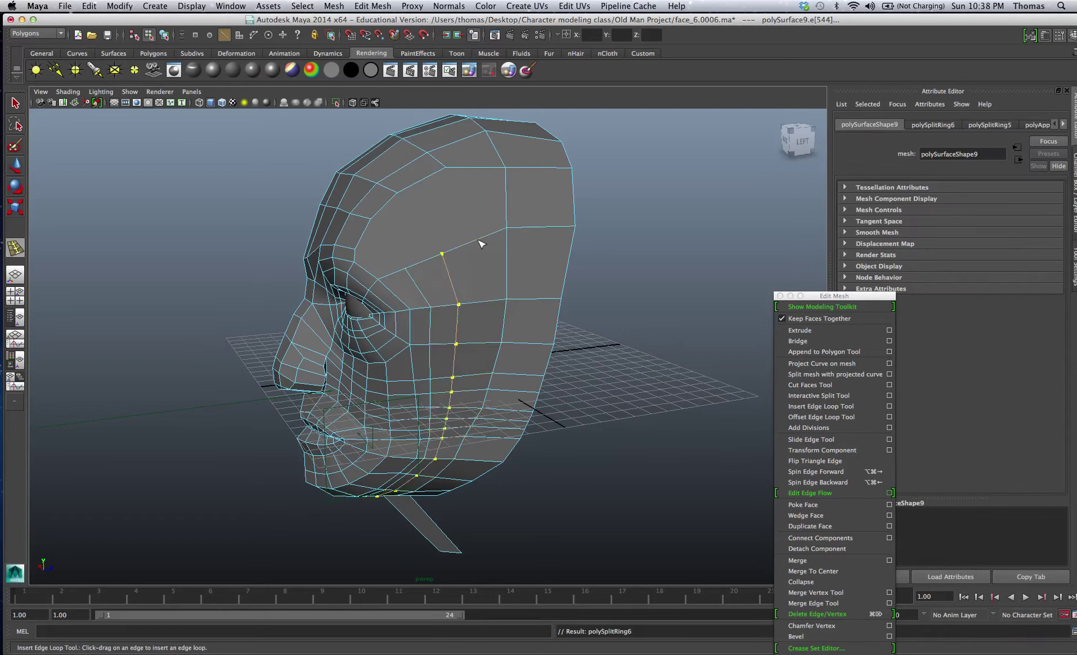
click(478, 241)
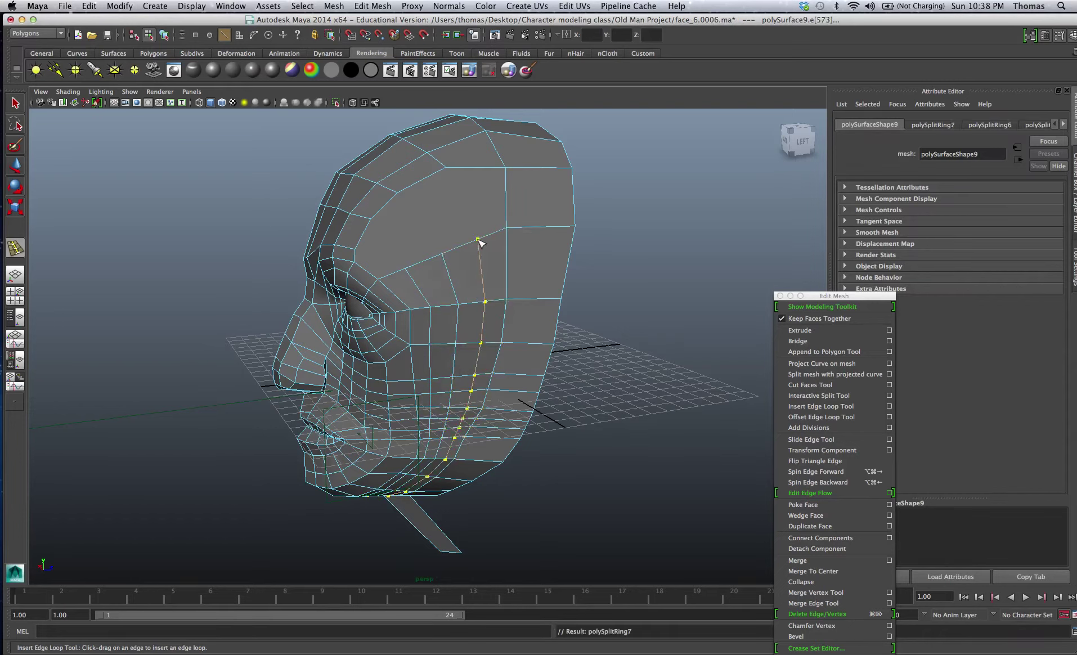
click(15, 104)
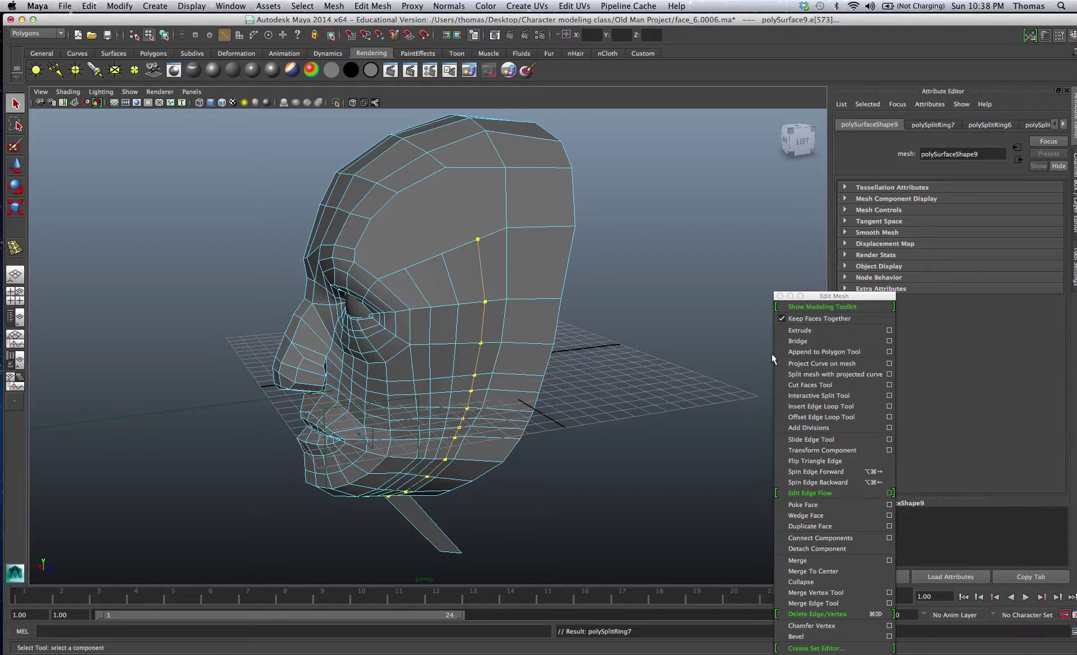
Step: Add an edge loop across the top of the head, then undo it
click(813, 407)
click(440, 173)
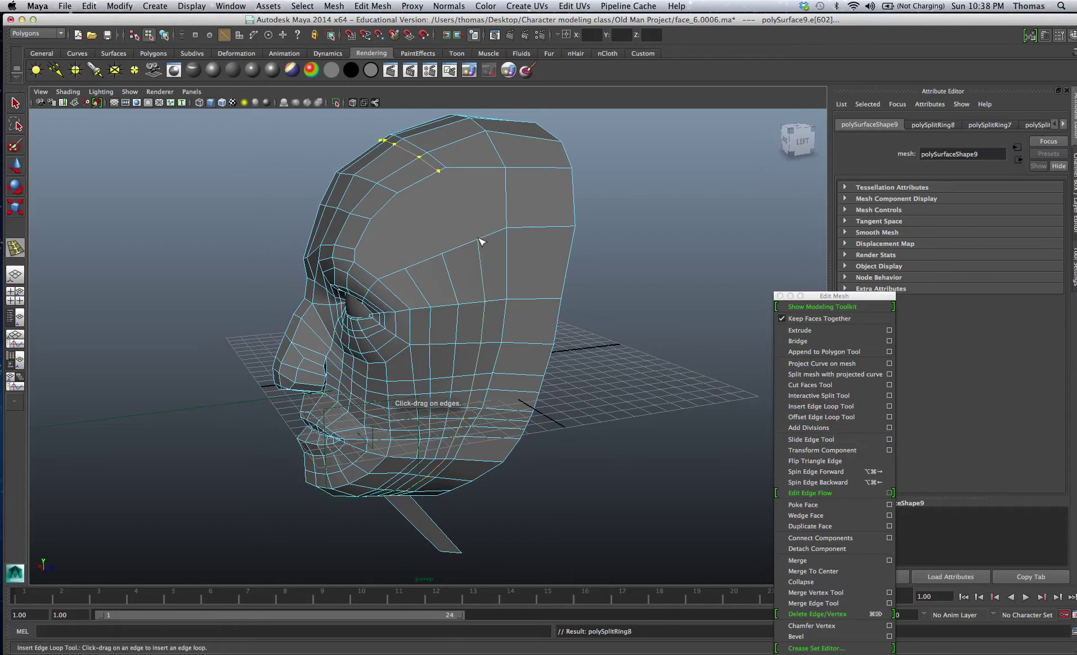
key(z)
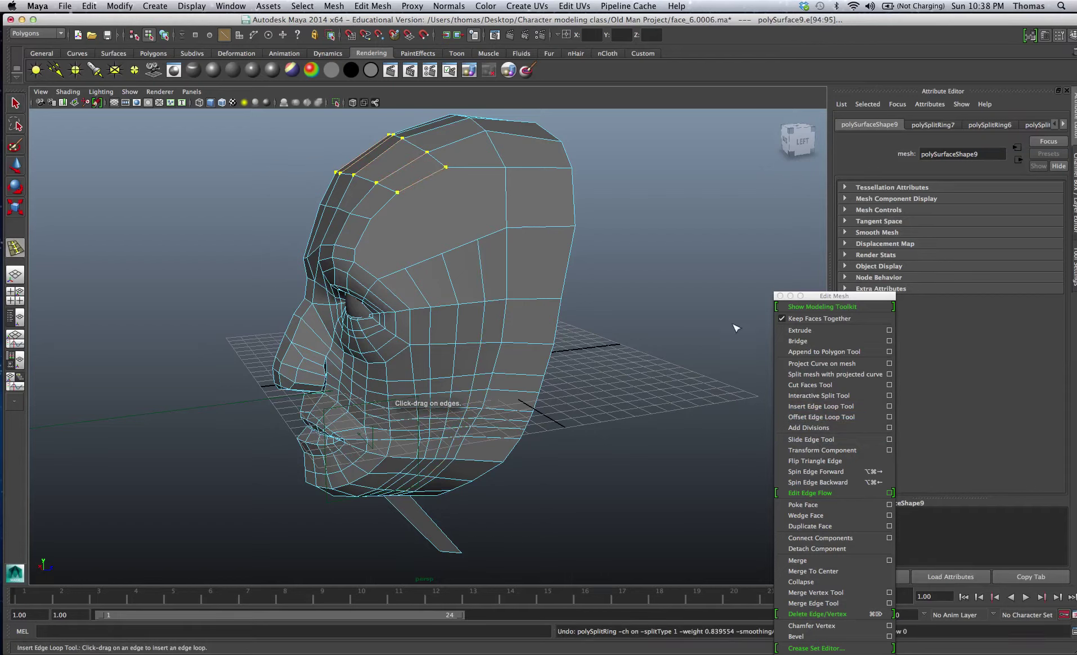
click(833, 406)
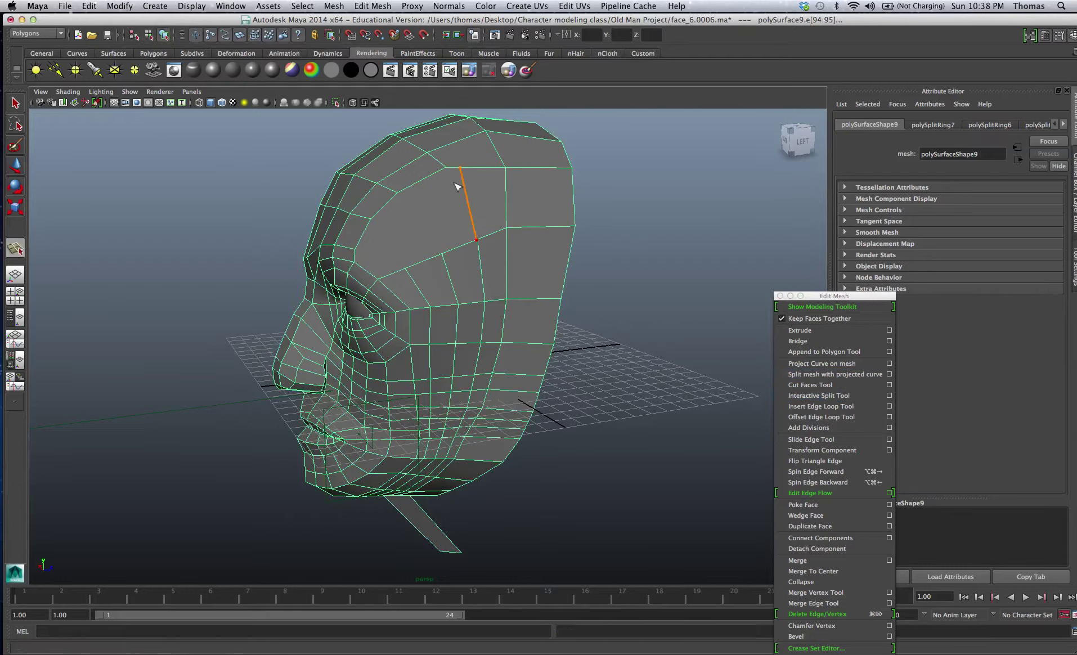
Step: Cut three new split edges across the forehead faces with the Interactive Split Tool
drag(457, 186, 447, 169)
key(Return)
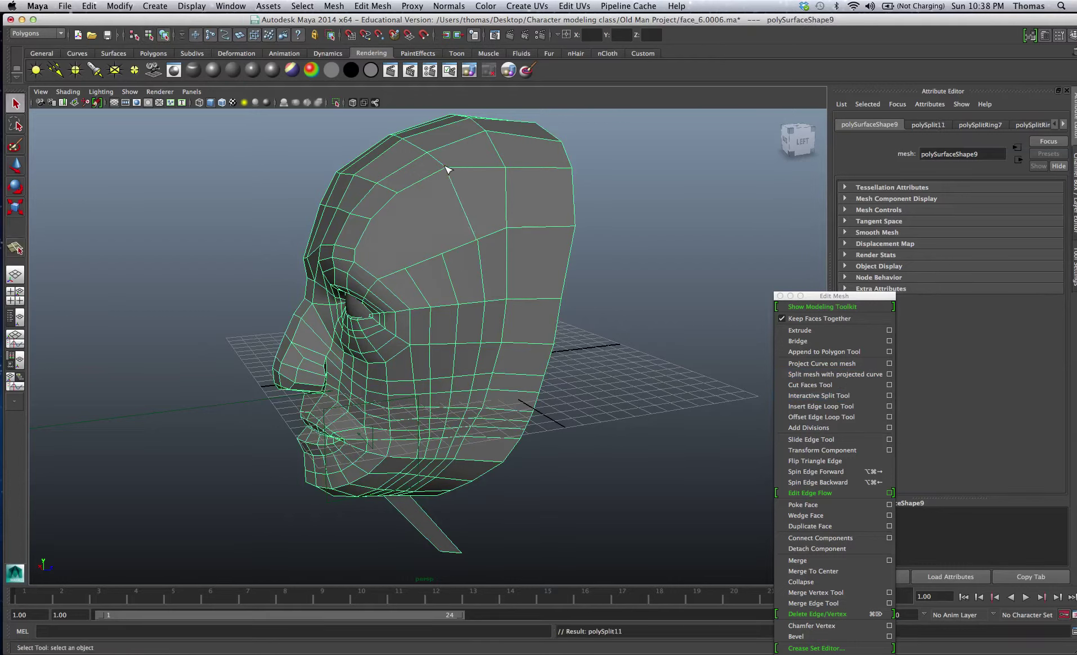
key(y)
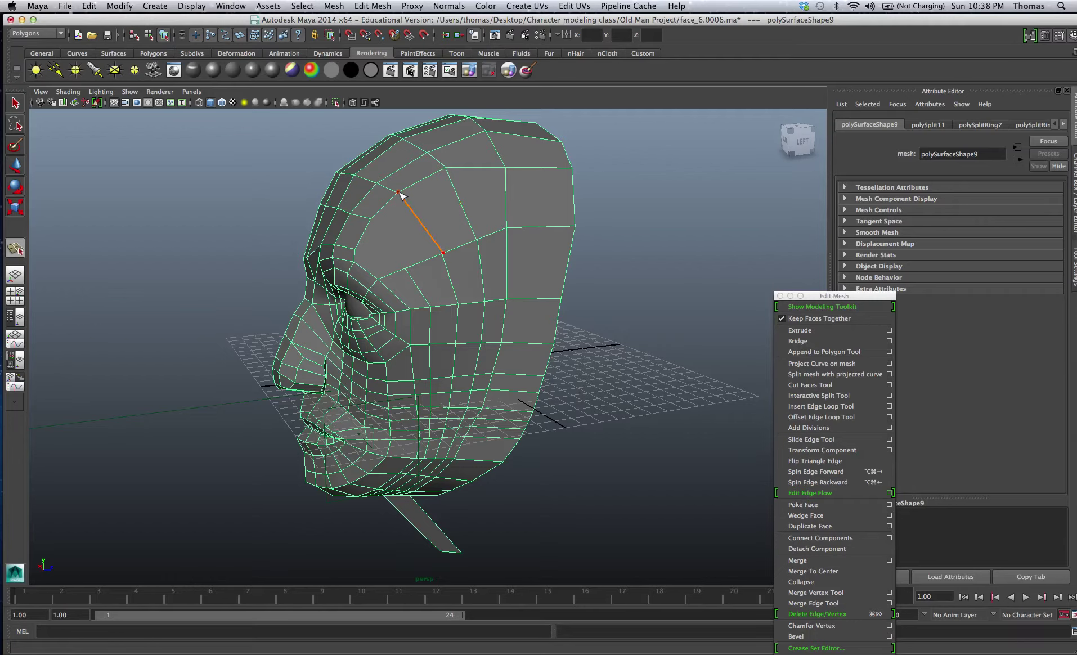
key(Return)
key(y)
click(405, 268)
click(371, 219)
key(Return)
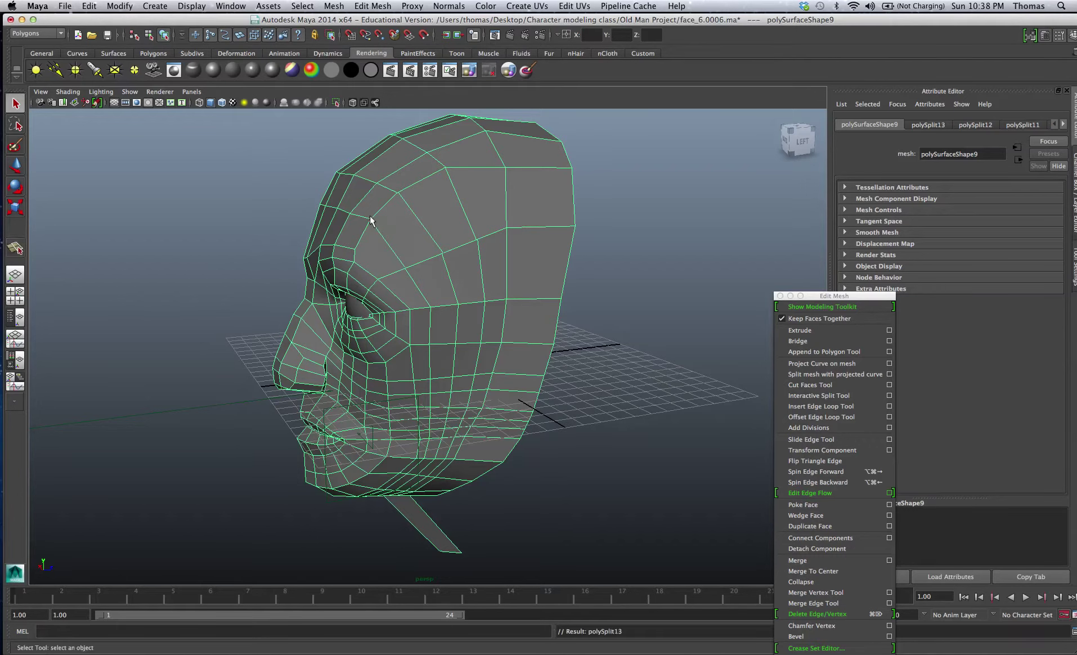
mouse_move(353, 258)
alt+mouse_down()
mouse_move(452, 265)
mouse_move(384, 241)
alt+mouse_up()
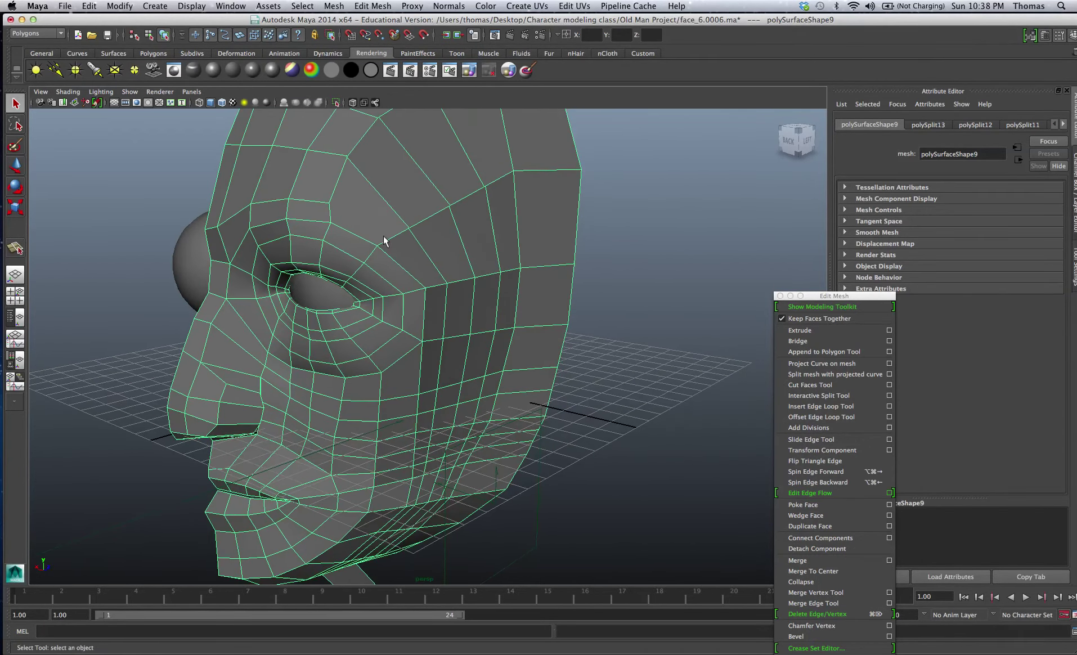
alt+drag(466, 233, 428, 229)
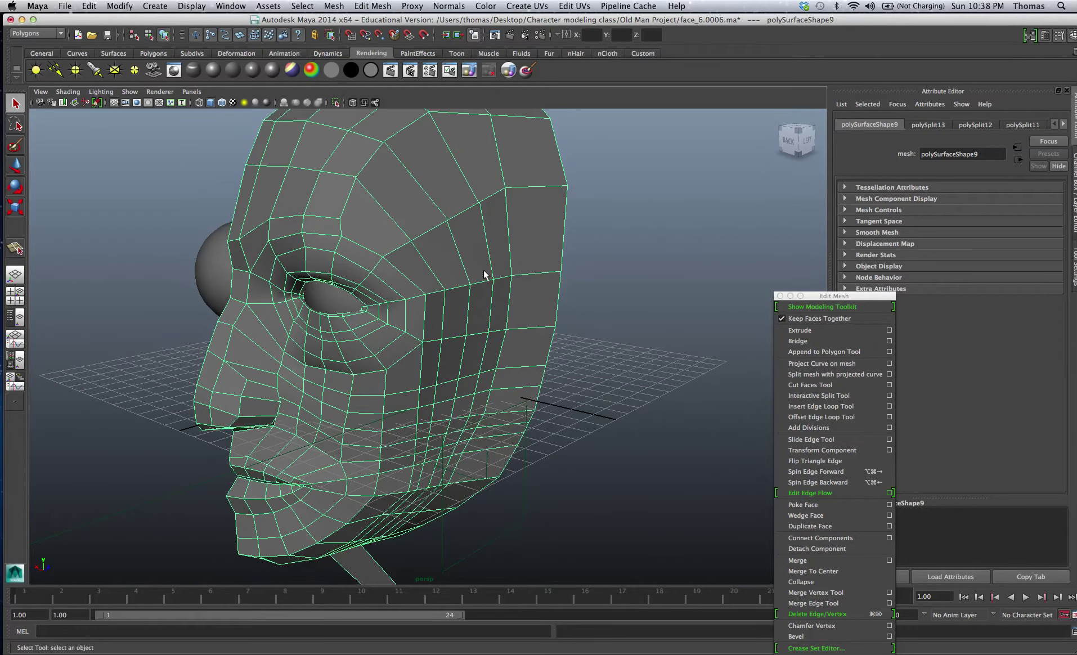
Step: Insert an edge loop down the cheek beside the eye and split one more forehead edge
click(821, 406)
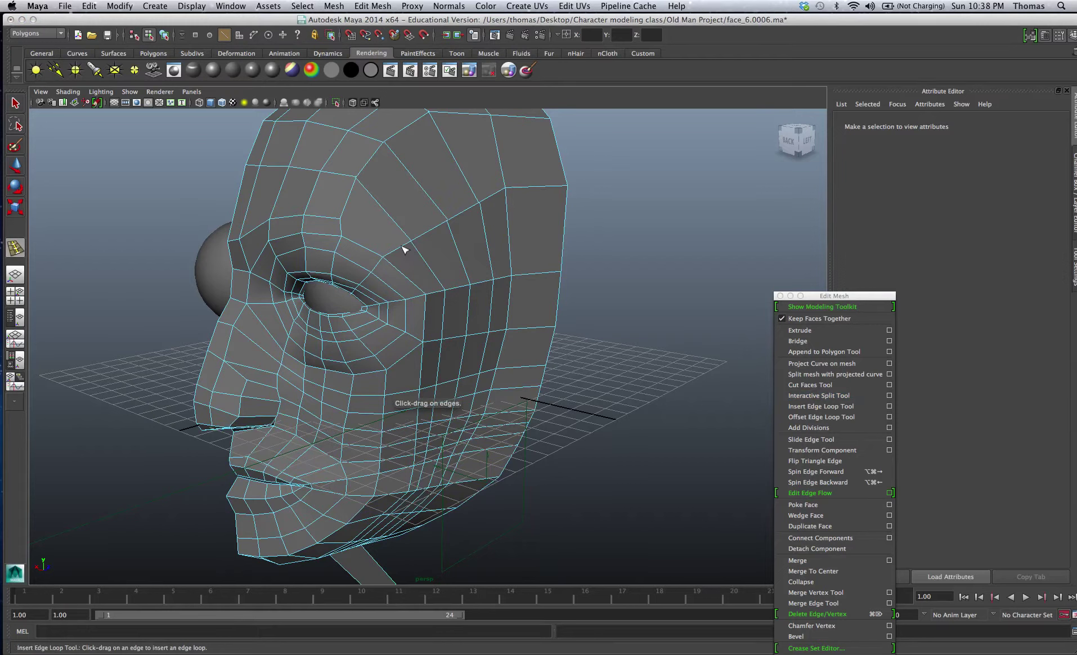
drag(403, 247, 401, 246)
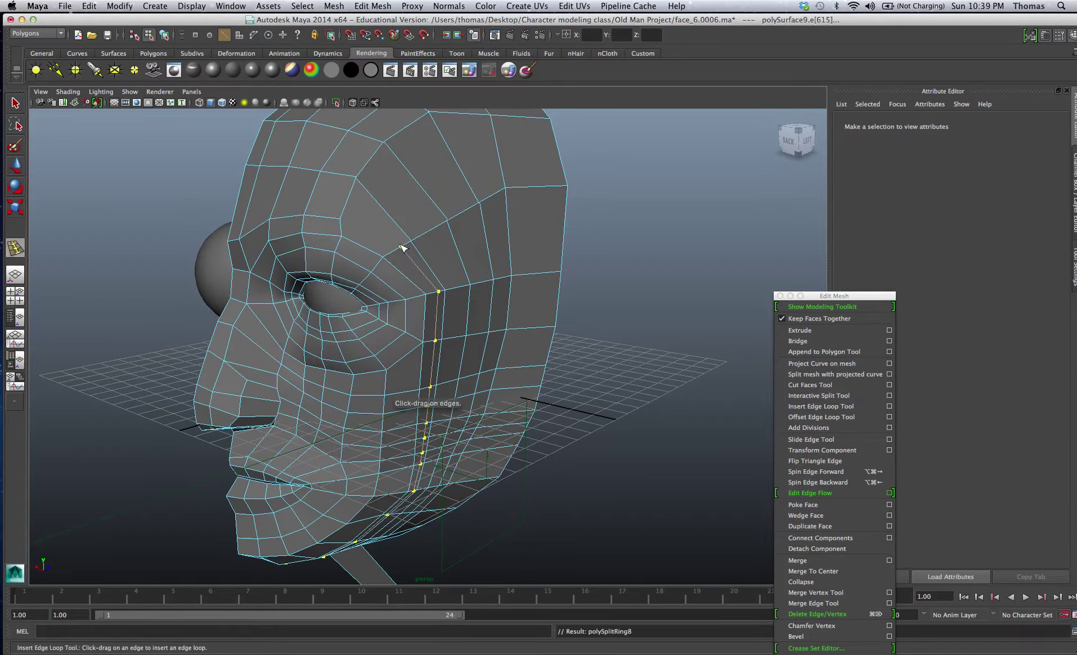
click(826, 396)
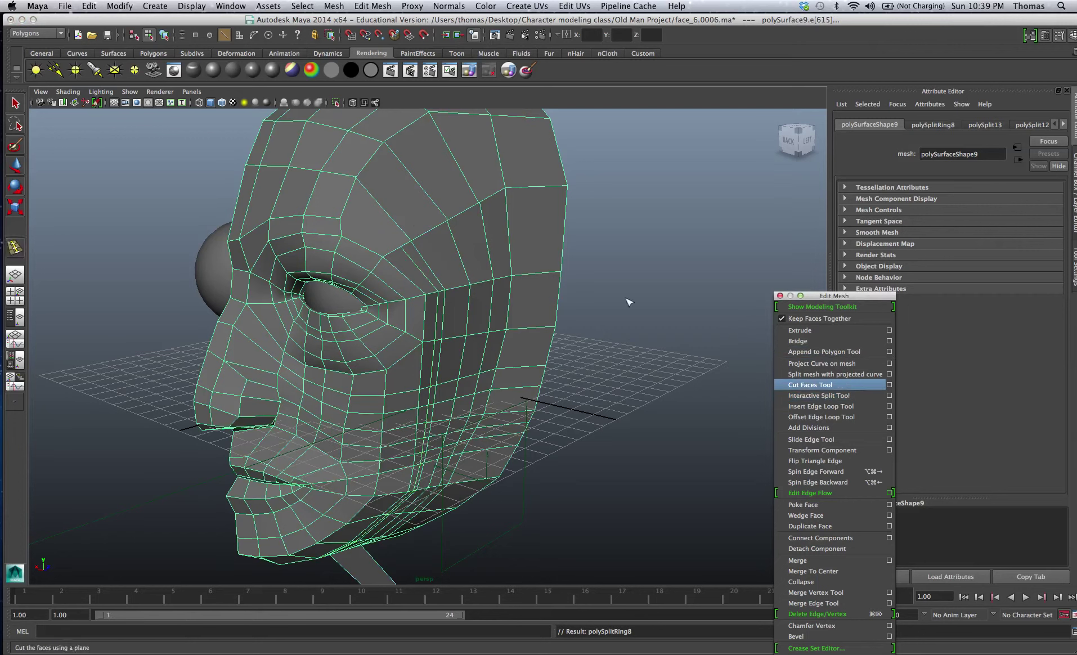
click(341, 217)
click(401, 248)
key(Return)
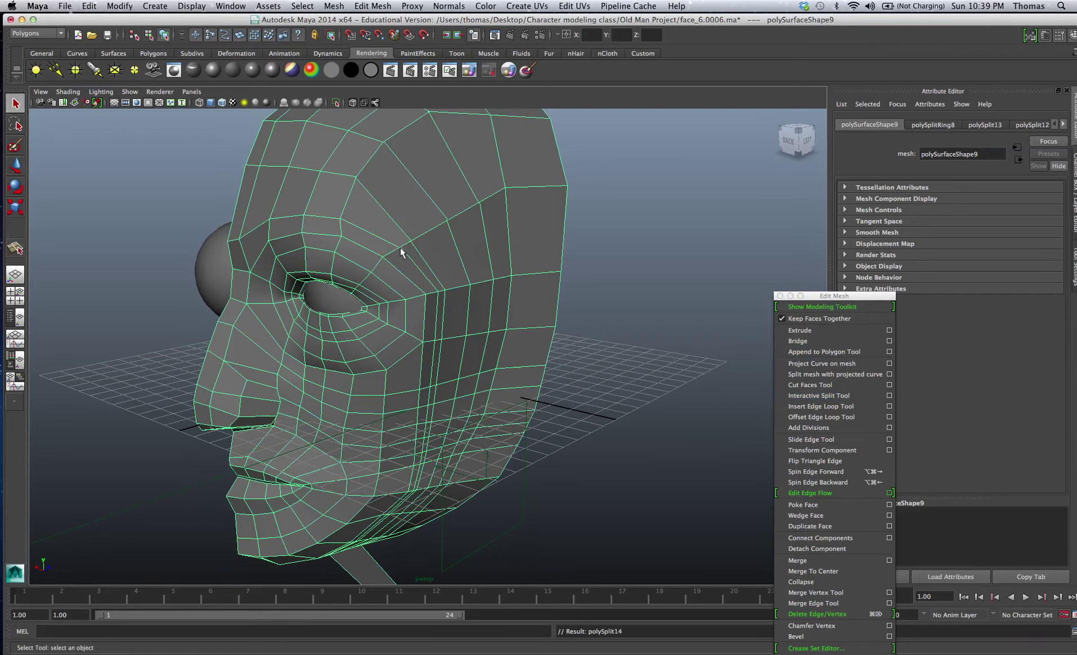
right_drag(400, 247, 356, 236)
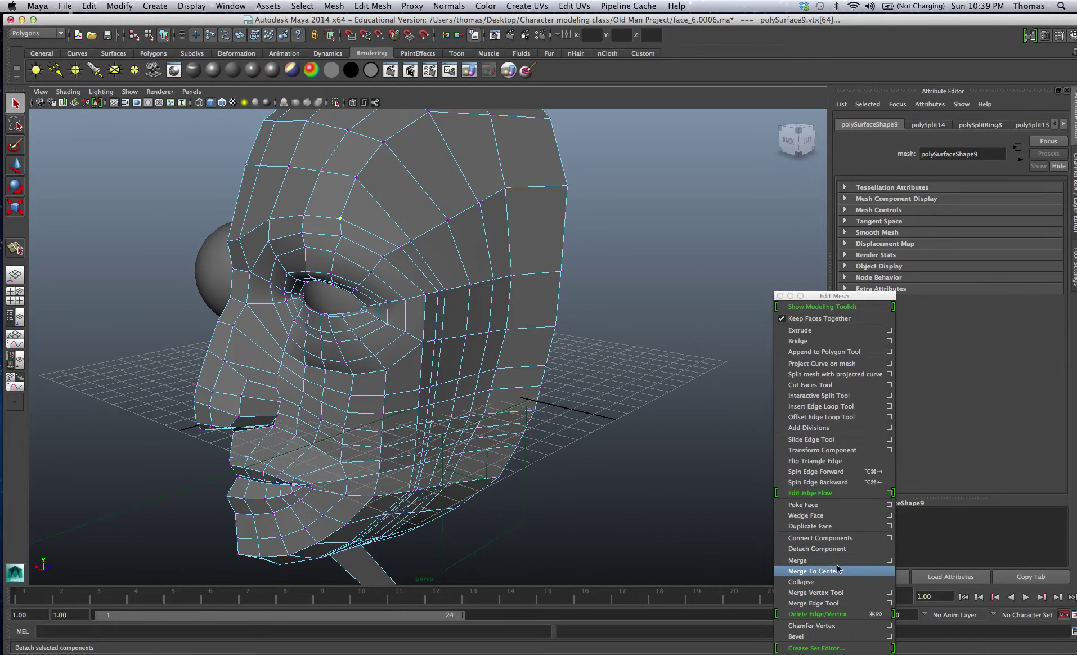
Step: Merge loose forehead vertices into their neighbours with repeated Merge
click(797, 561)
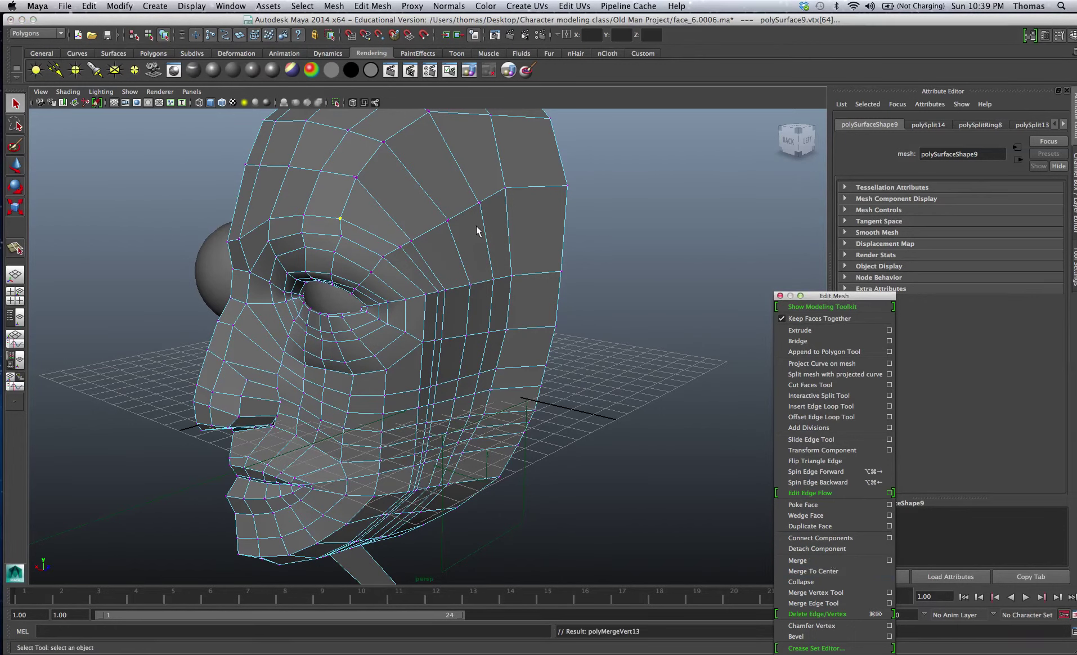
click(361, 175)
key(g)
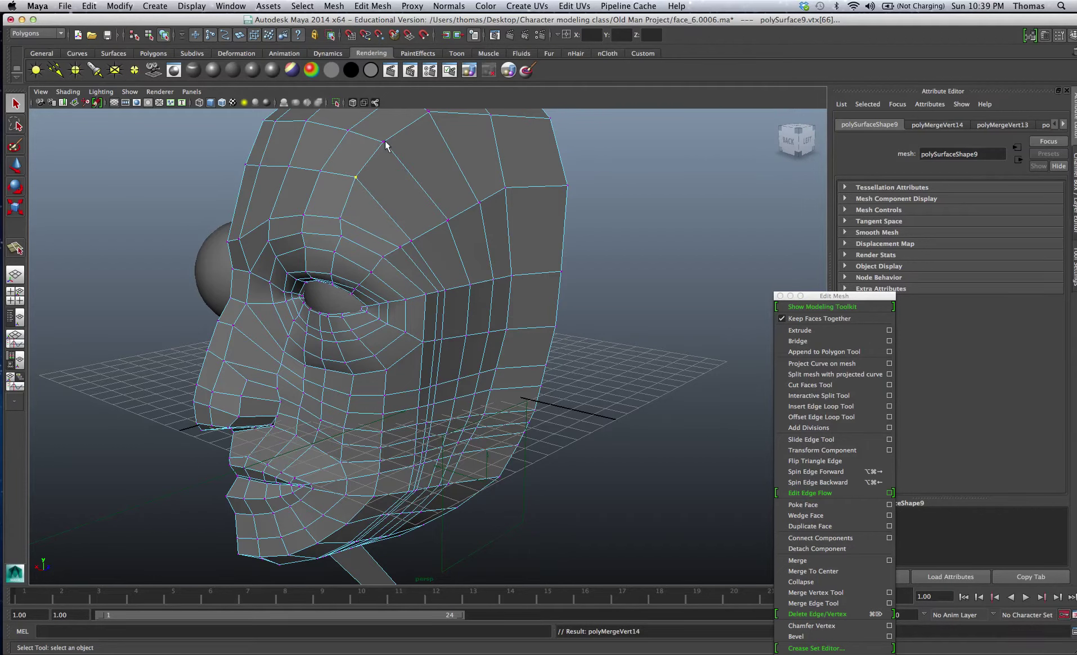
key(g)
mouse_move(428, 140)
alt+mouse_down()
mouse_move(406, 158)
mouse_move(433, 173)
alt+mouse_up()
key(g)
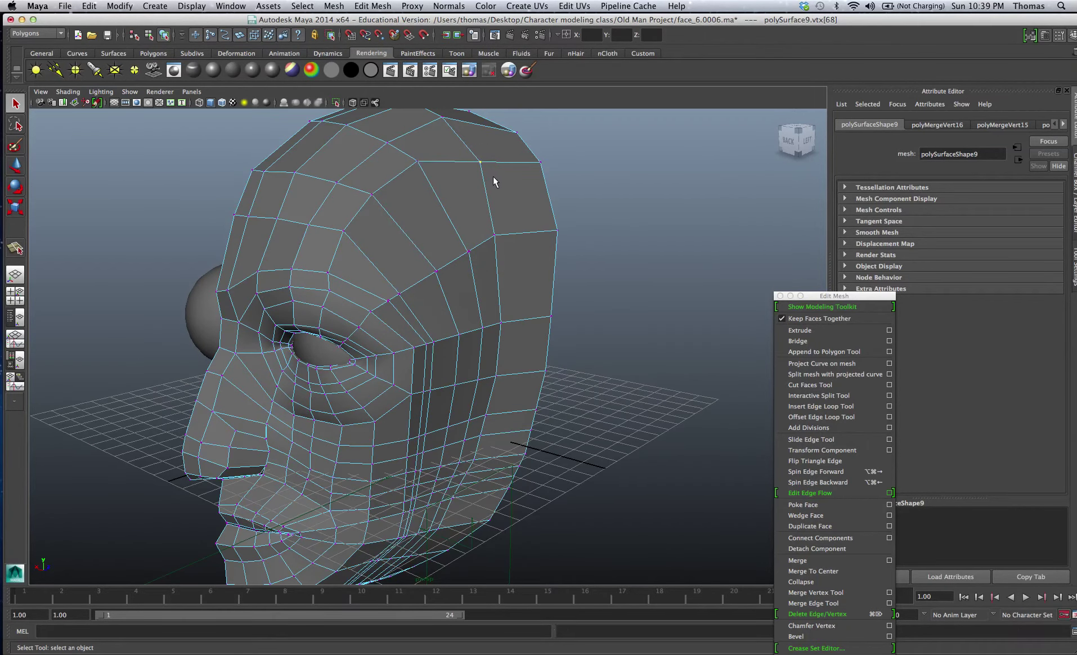
key(g)
Step: Merge the remaining upper-head and brow vertex pairs, then maximize the front view
shift+drag(532, 153, 554, 176)
key(g)
shift+drag(488, 220, 506, 250)
key(g)
mouse_move(387, 277)
shift+mouse_down()
mouse_move(405, 300)
mouse_move(374, 320)
shift+mouse_up()
key(g)
key(g)
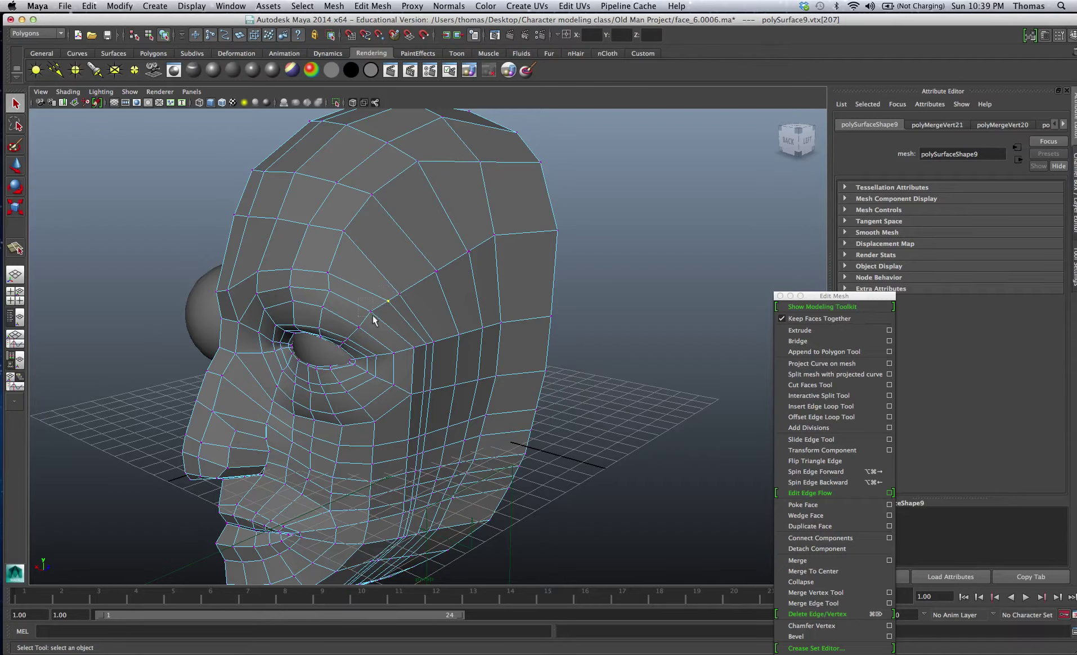
key(g)
key(g)
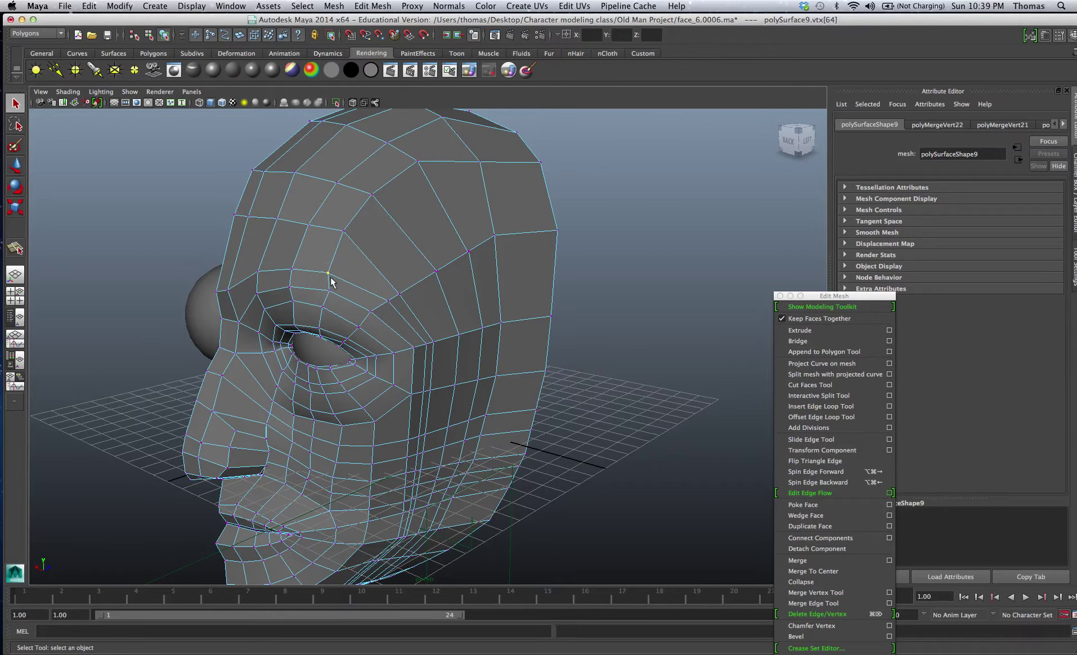
key(space)
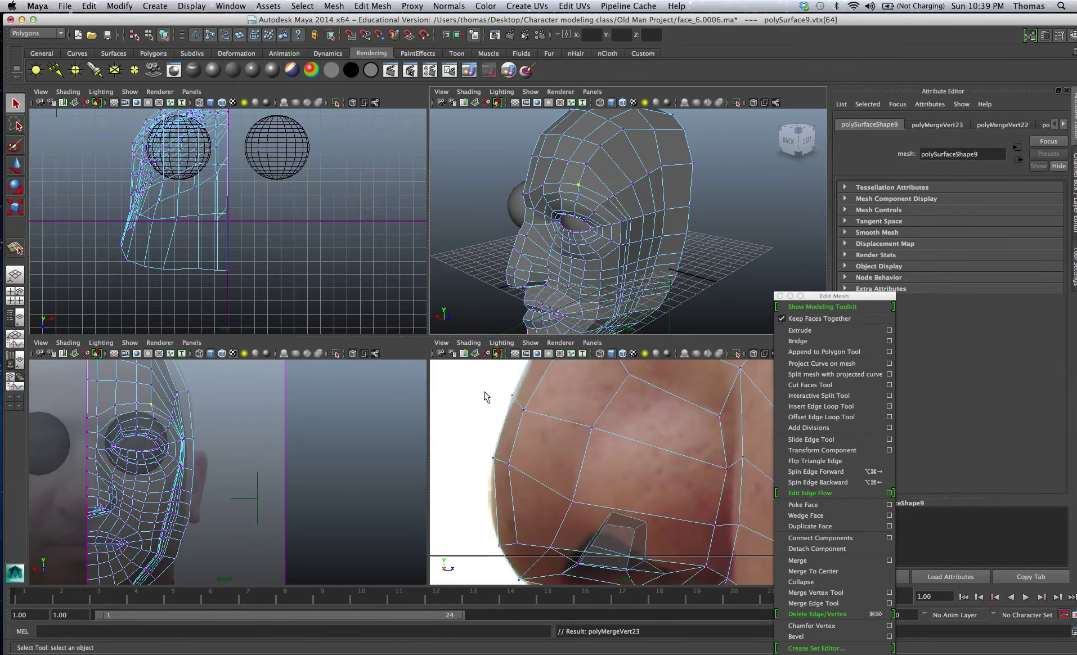
key(space)
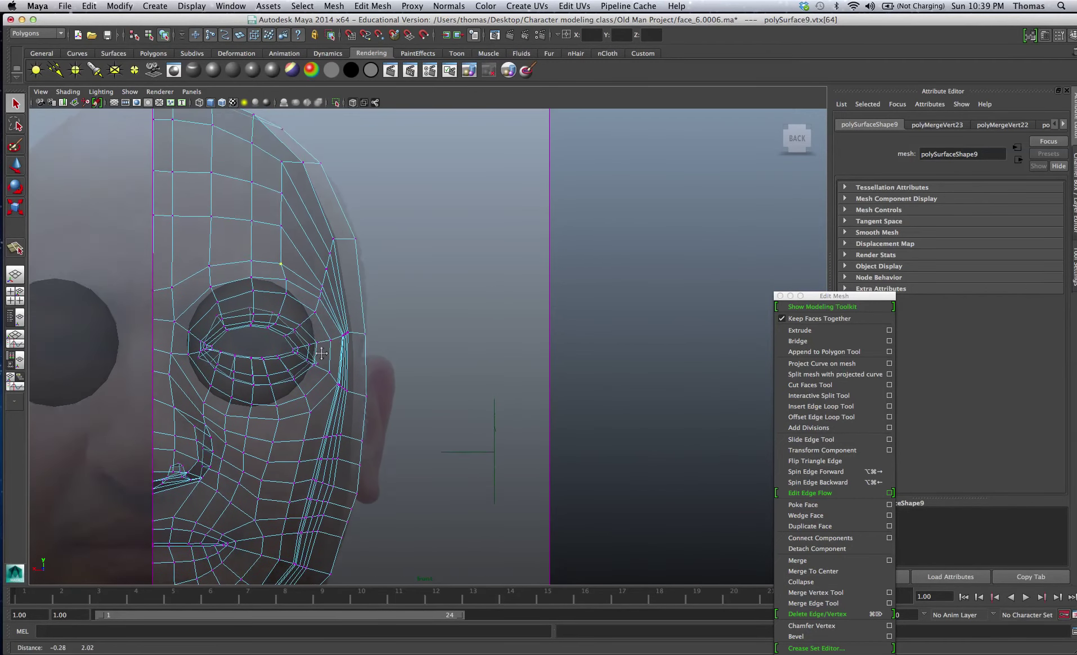
Step: Zoom into the eye region and nudge forehead vertices toward the reference outline
alt+middle_drag(305, 267, 281, 299)
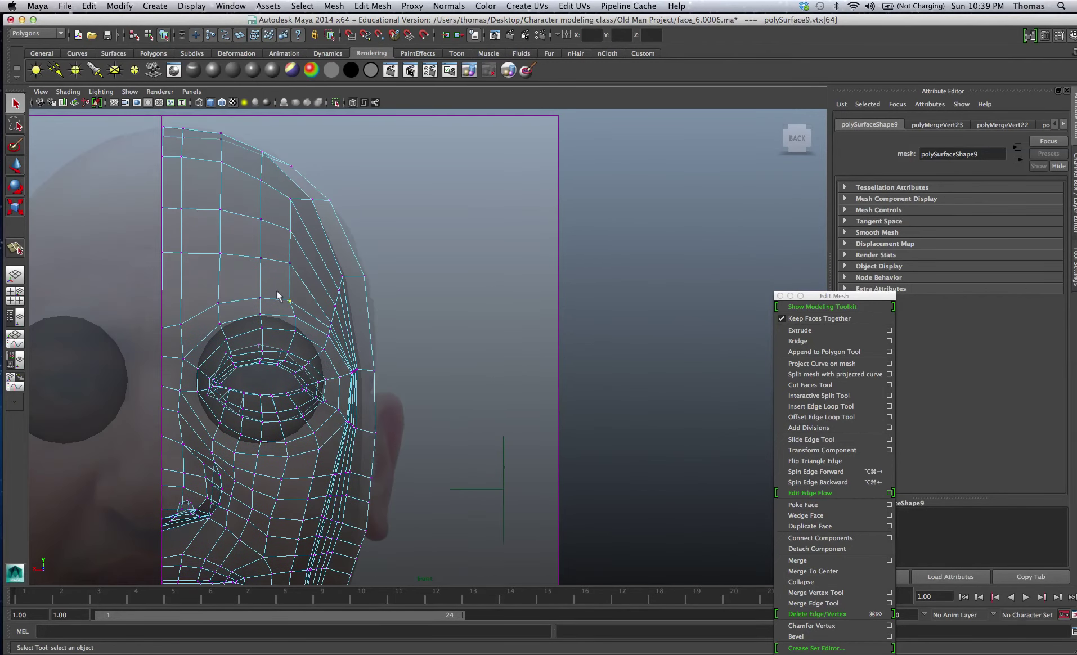
scroll(411, 306, up, 3)
right_drag(250, 203, 193, 179)
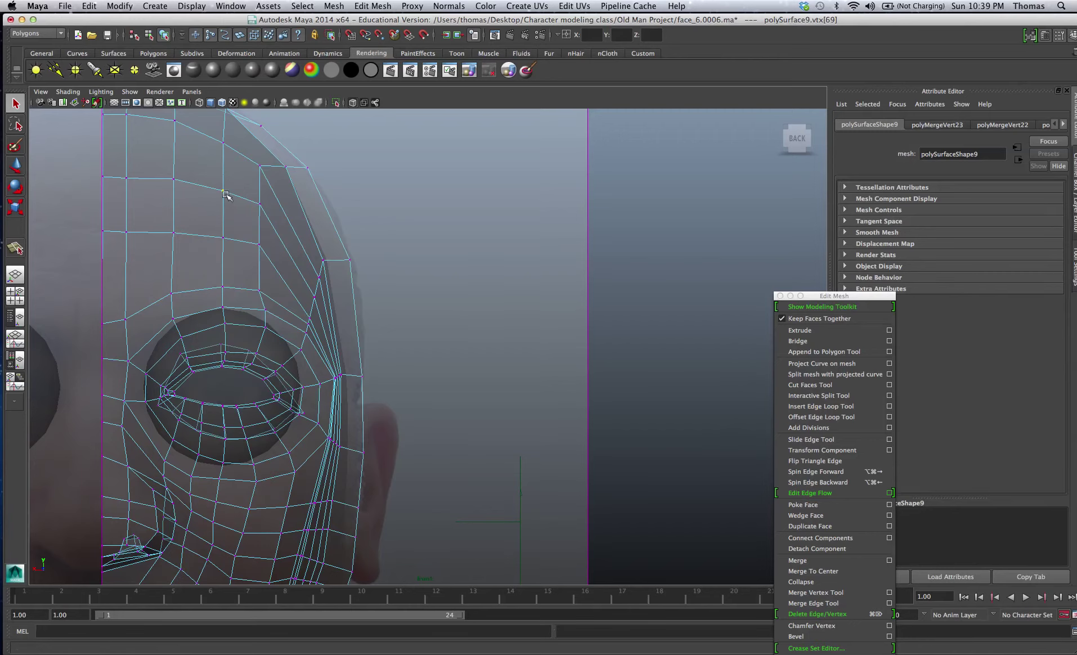
key(w)
drag(223, 192, 220, 192)
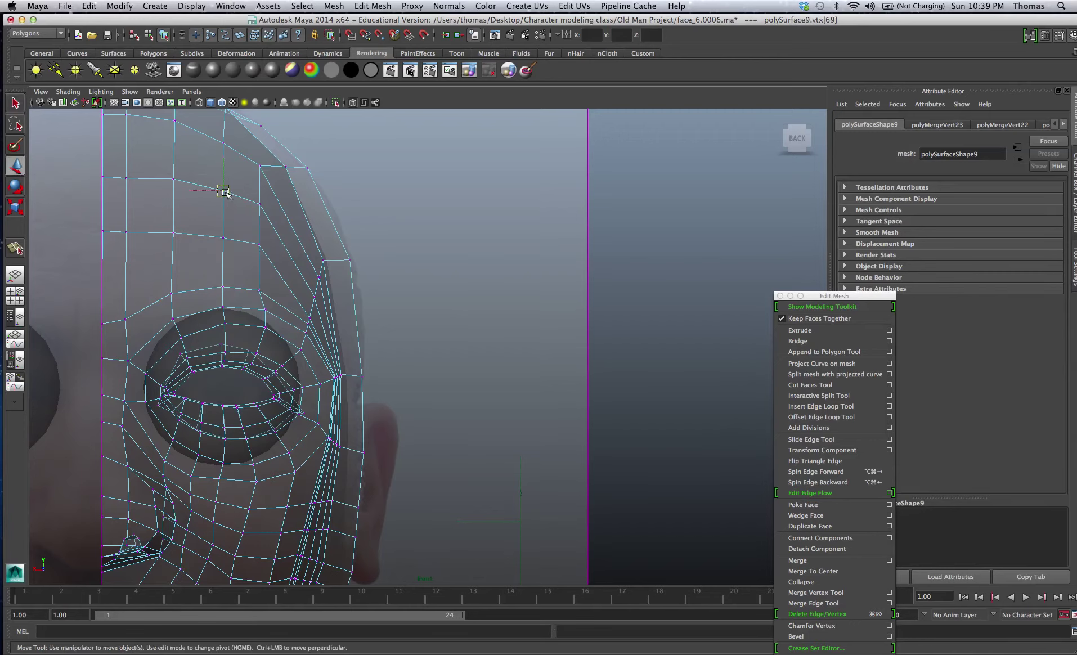
click(224, 239)
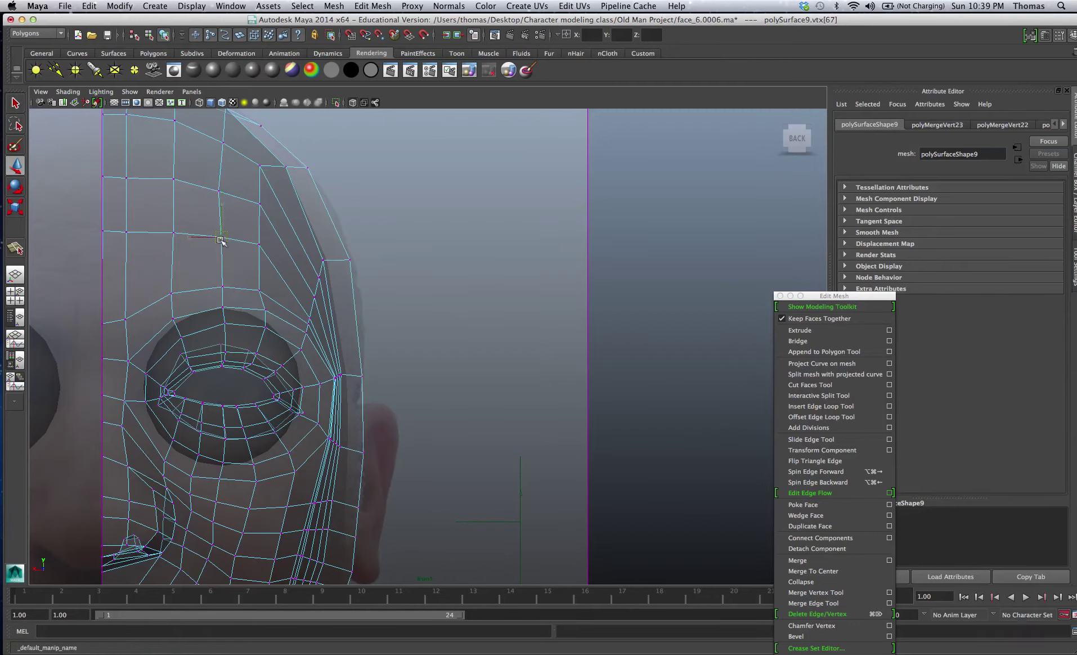
click(174, 234)
drag(175, 234, 172, 233)
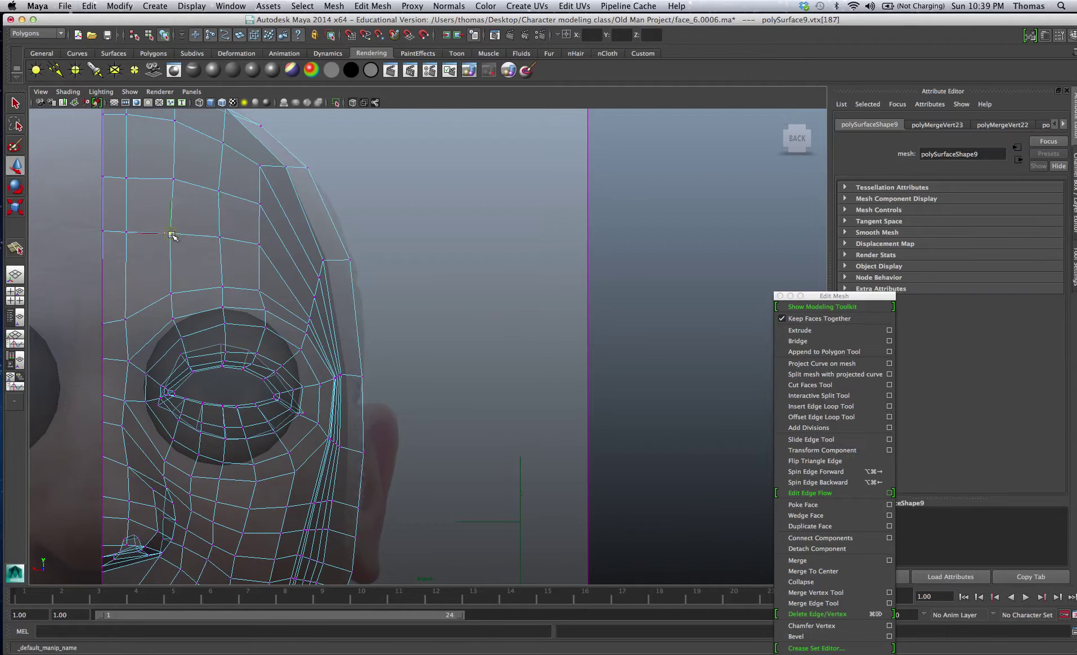
click(262, 171)
drag(263, 170, 267, 185)
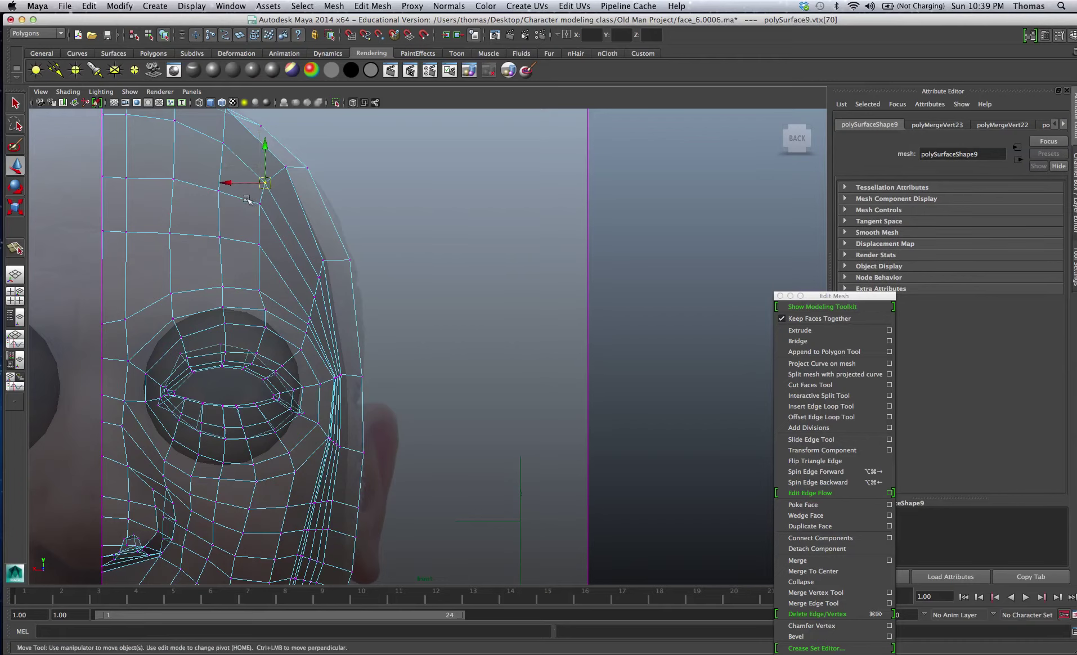
click(260, 209)
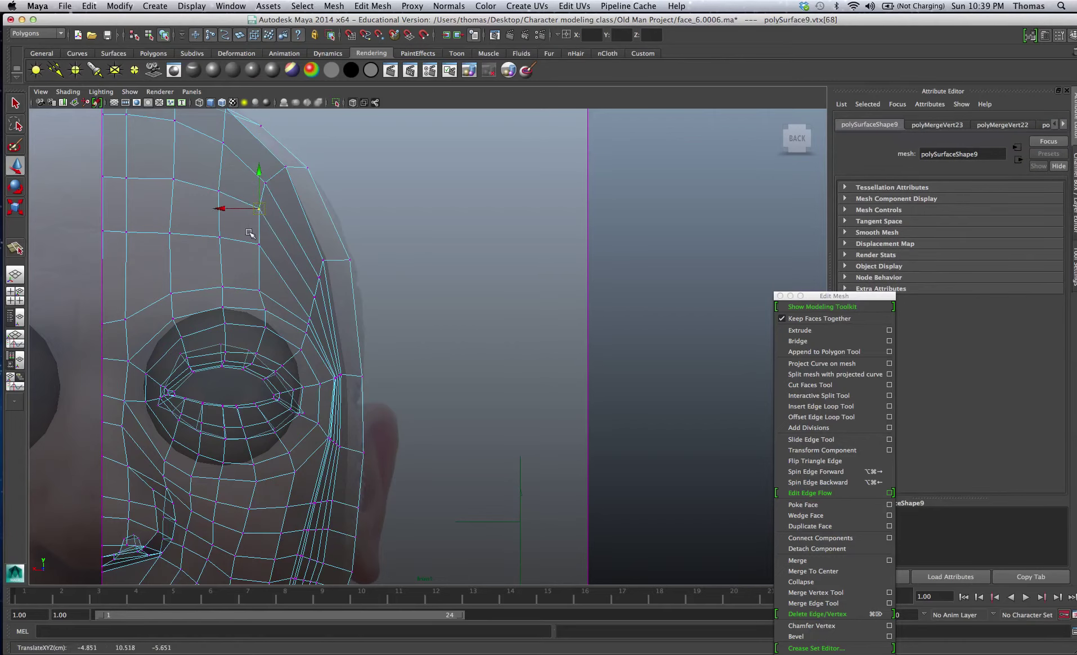
drag(258, 208, 258, 248)
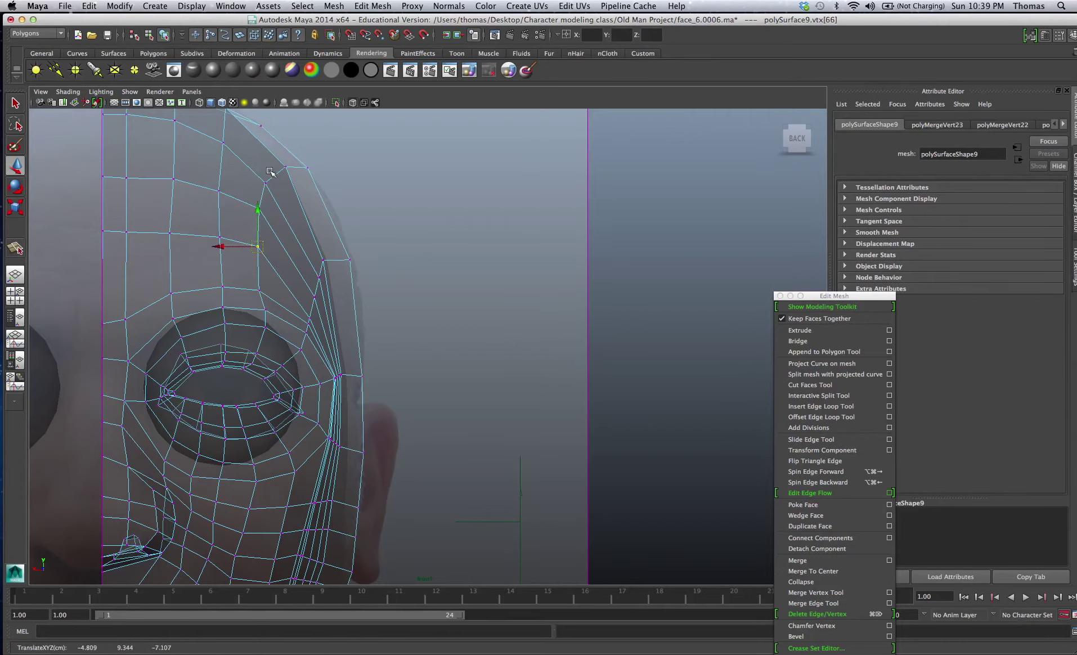
Step: Move the outline and temple vertices beside the eye outward to match the reference
click(290, 168)
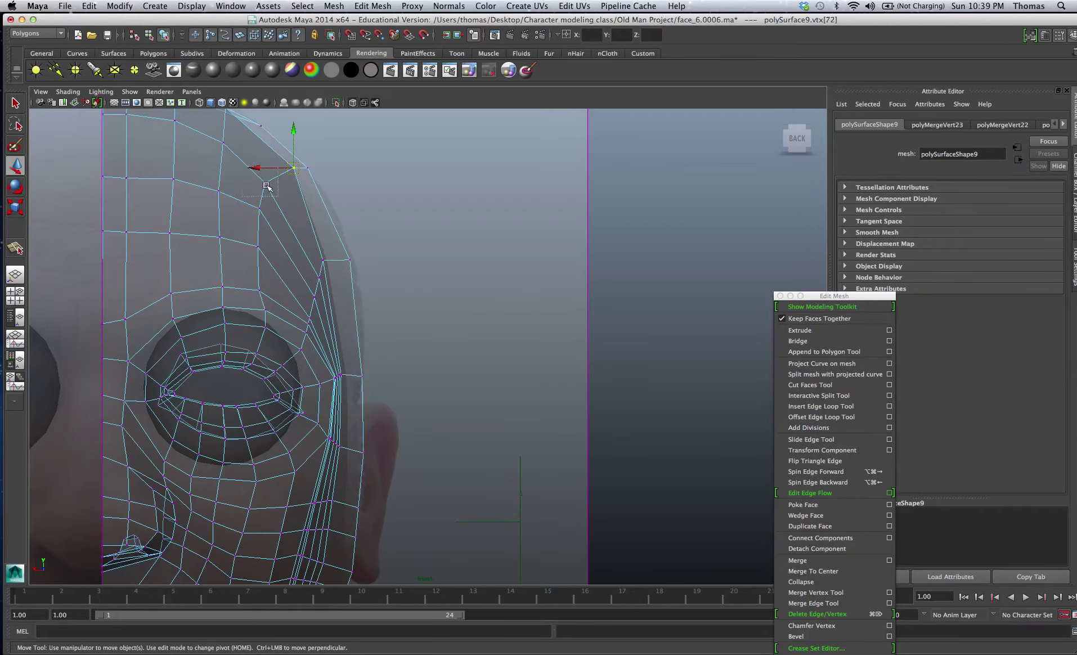
click(278, 191)
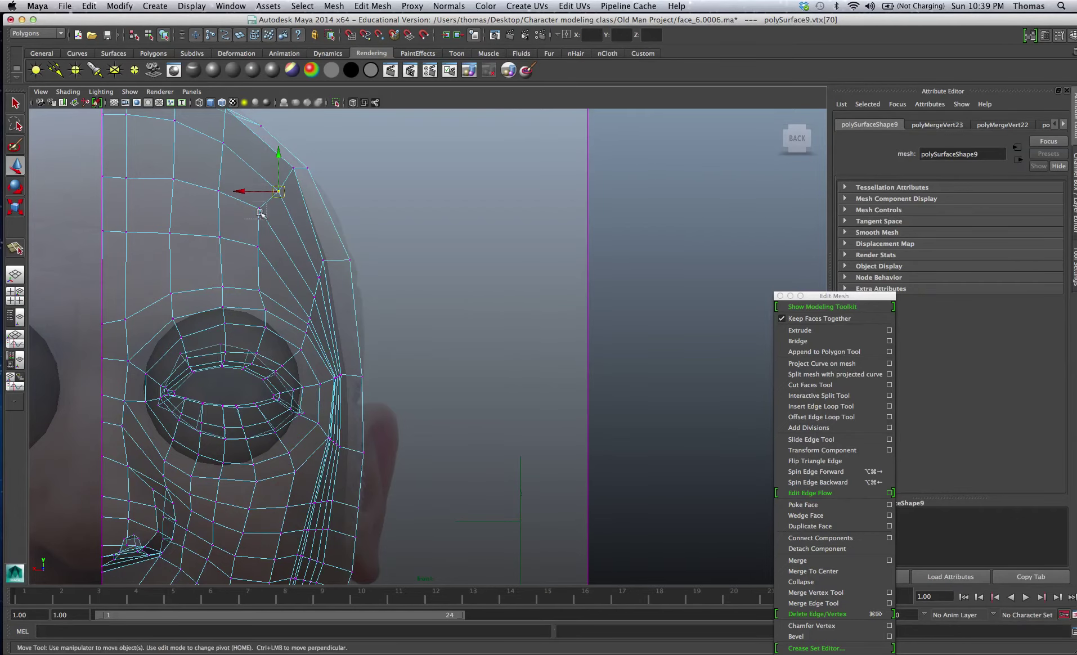
click(271, 216)
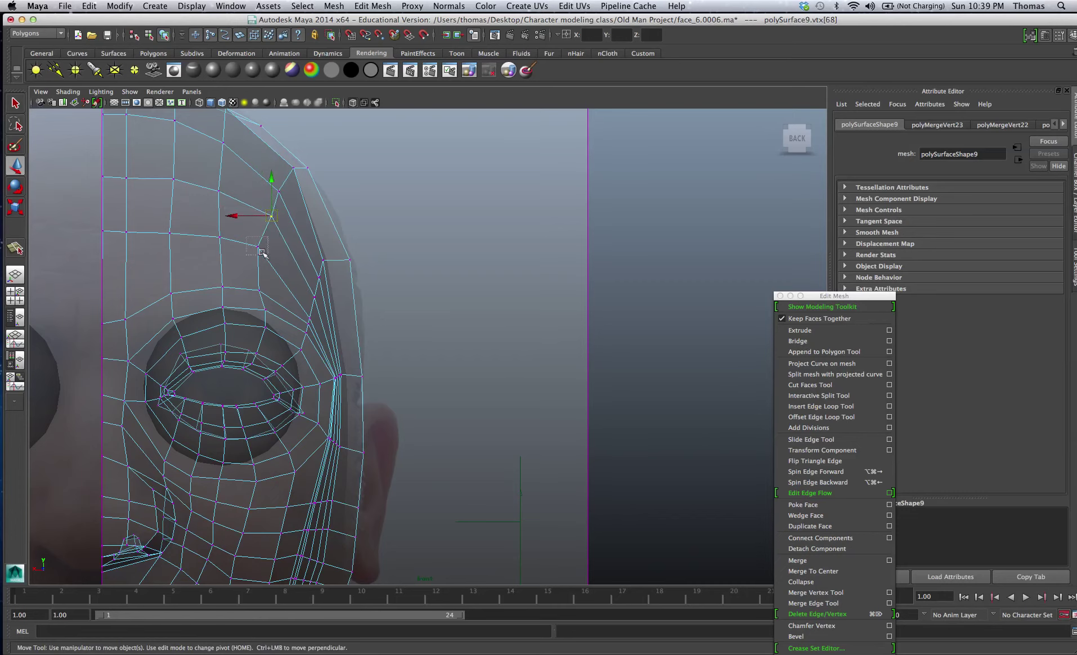
click(262, 253)
drag(261, 250, 266, 293)
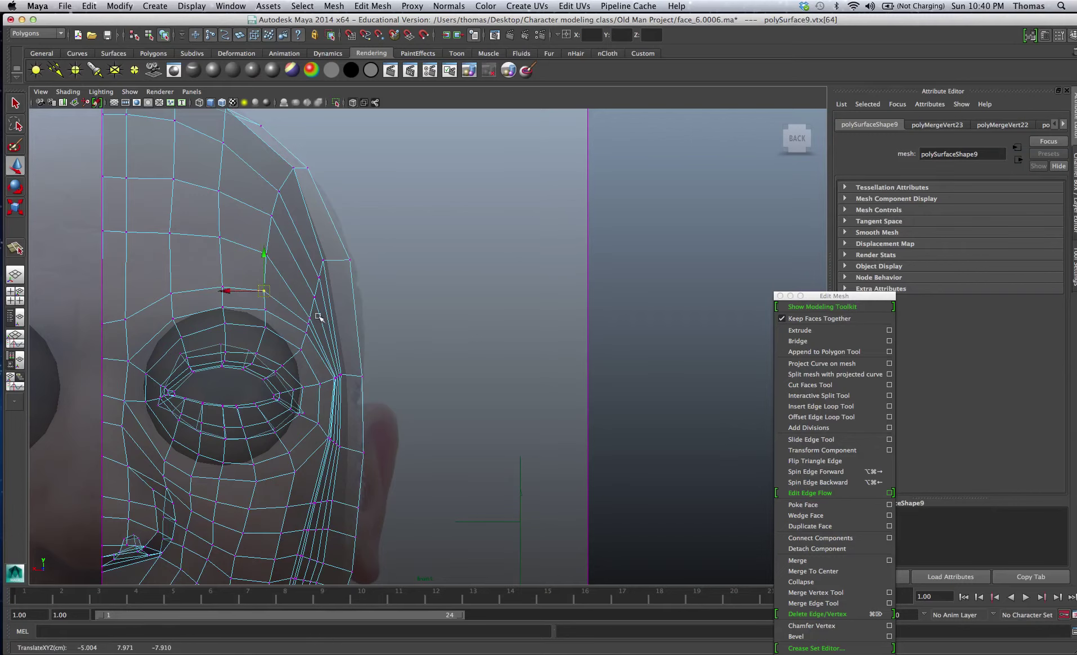
click(327, 264)
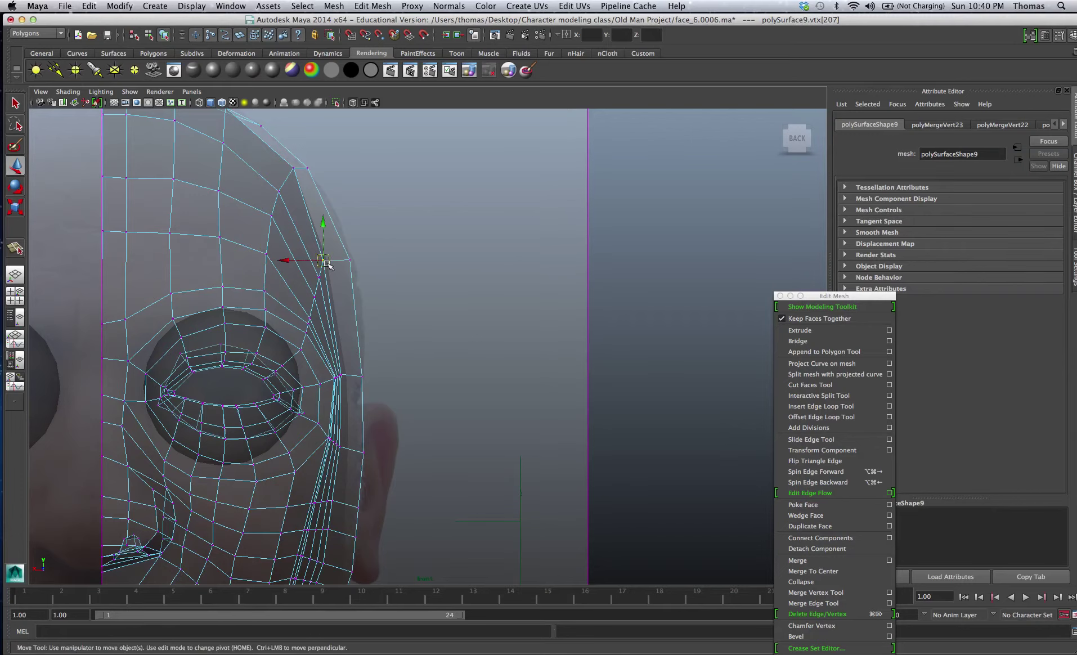
drag(328, 263, 340, 268)
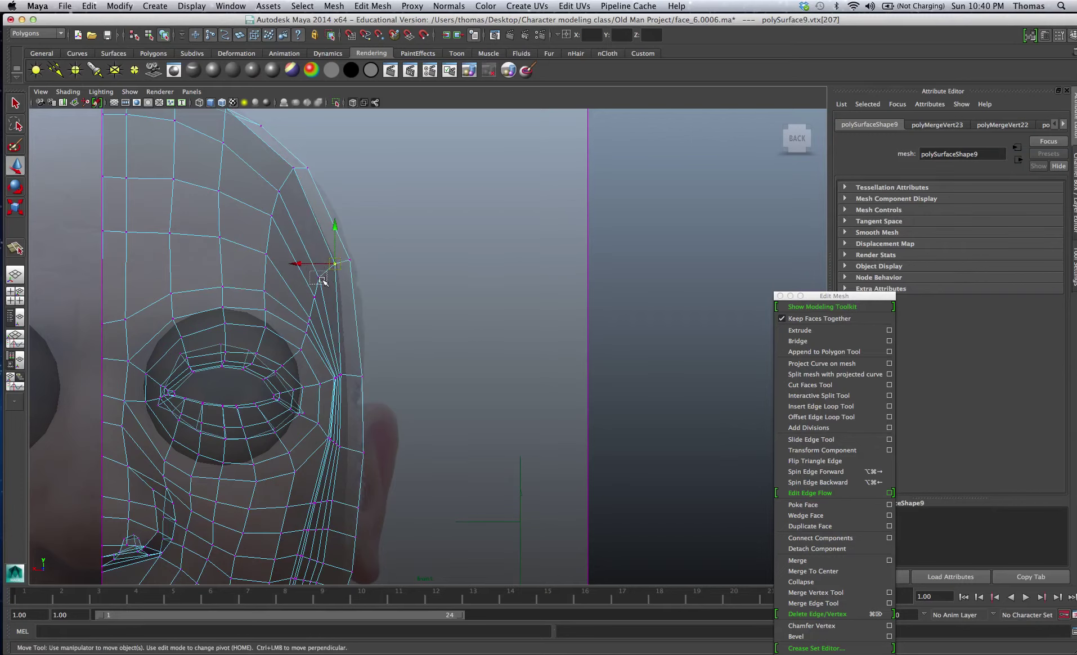
click(323, 280)
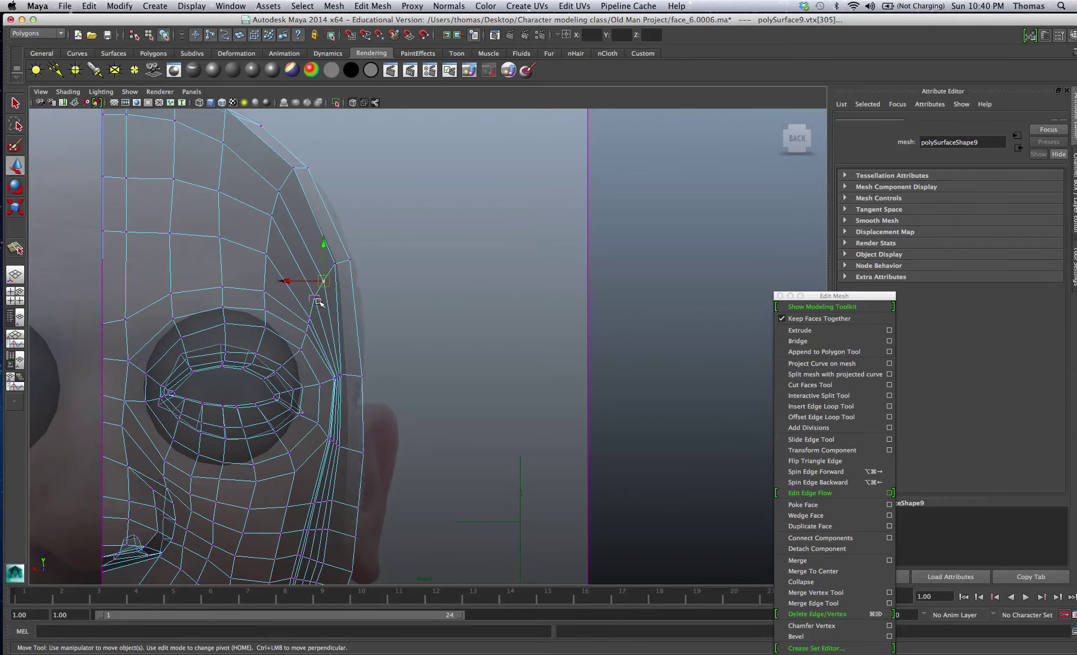
click(317, 299)
drag(318, 298, 320, 302)
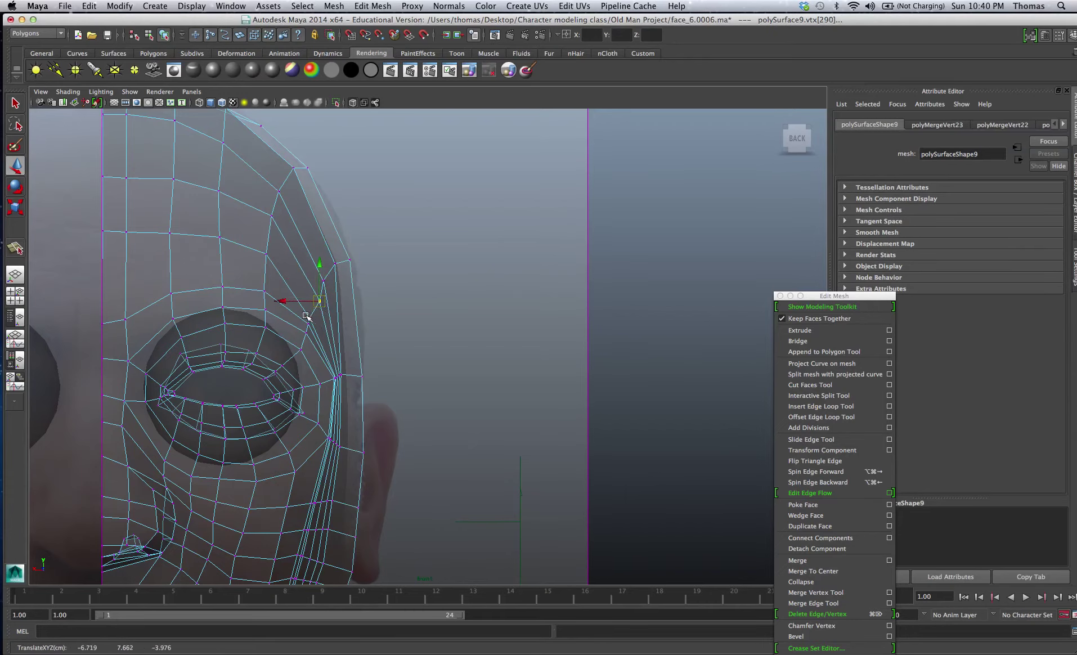
click(314, 314)
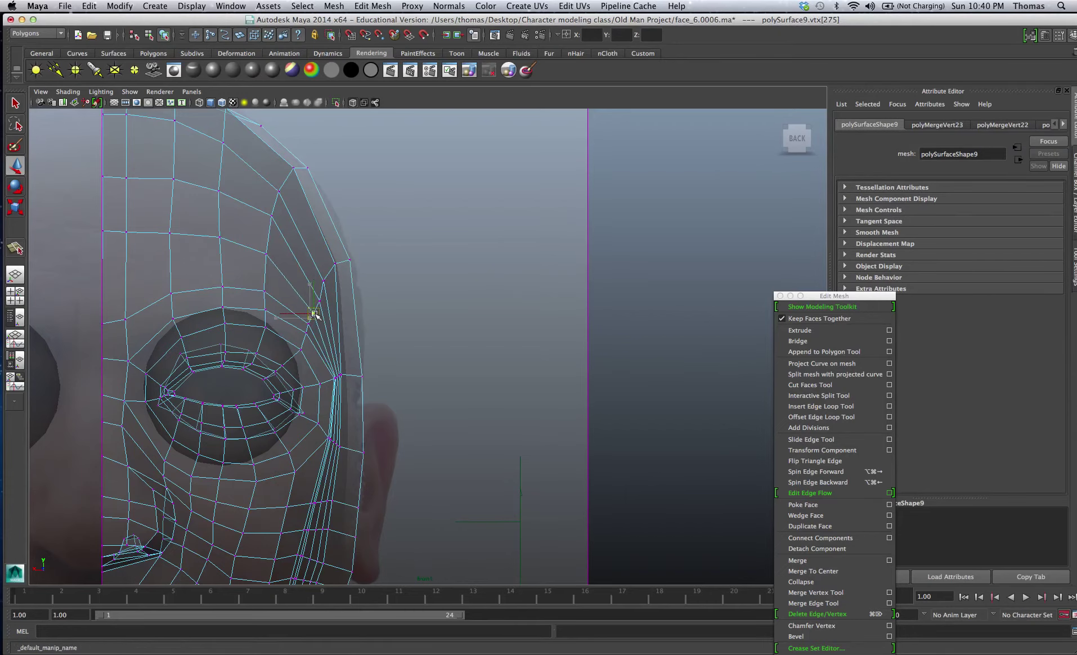
drag(315, 314, 318, 317)
Step: Shift the two vertices beside the outer eye corner right, evening their spacing
scroll(509, 366, up, 2)
scroll(484, 337, up, 1)
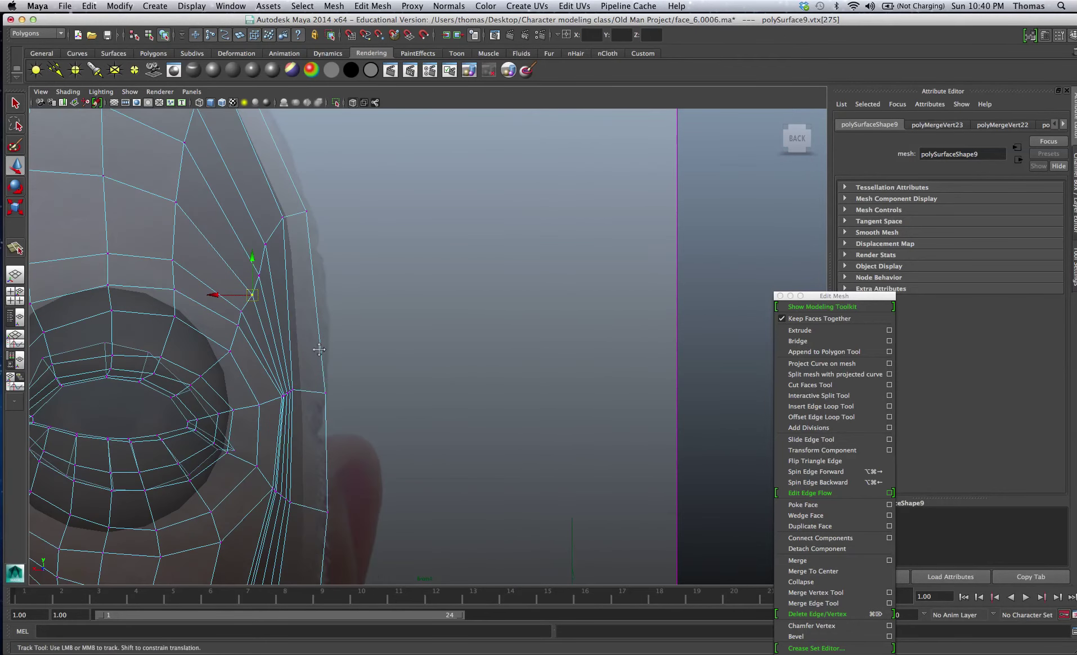
scroll(457, 304, up, 1)
scroll(457, 303, up, 2)
scroll(457, 303, up, 1)
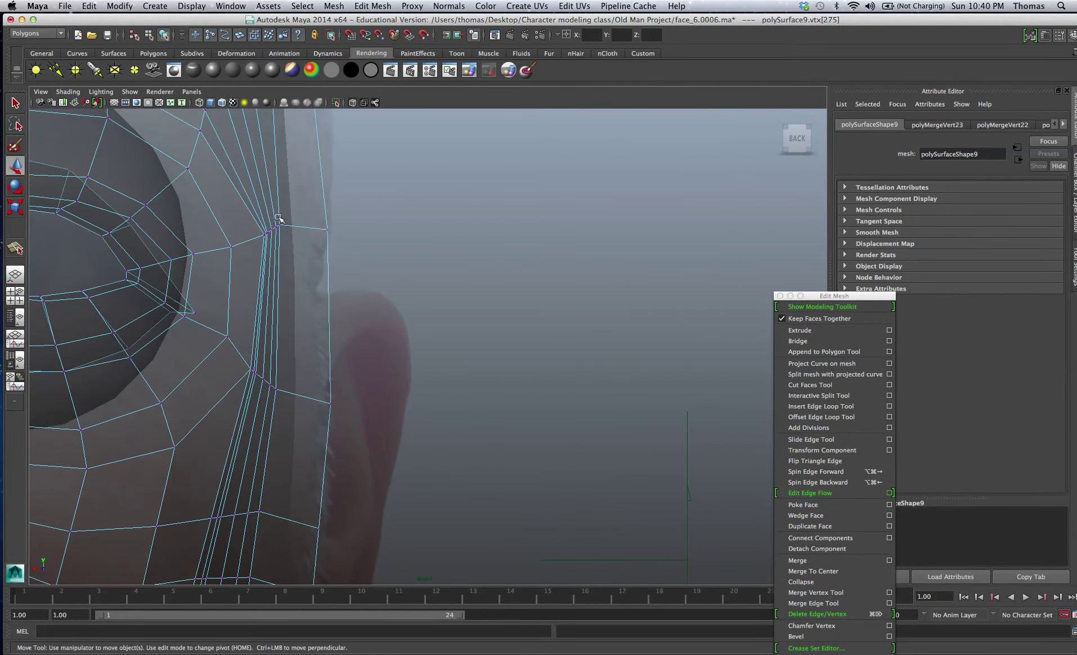
drag(280, 219, 284, 232)
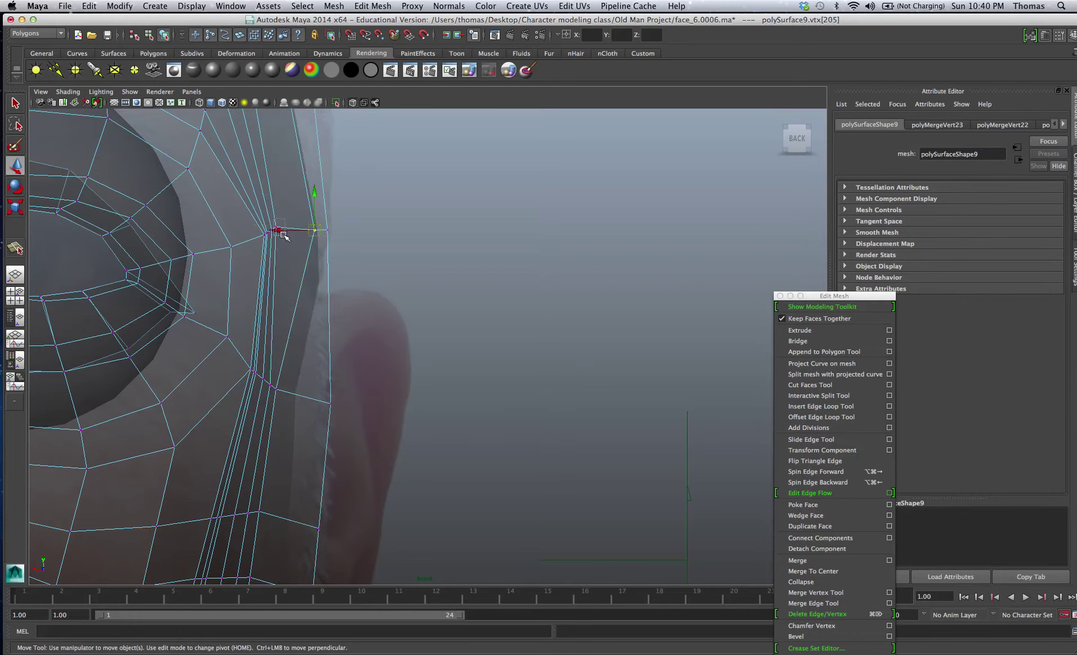
key(z)
drag(280, 230, 302, 231)
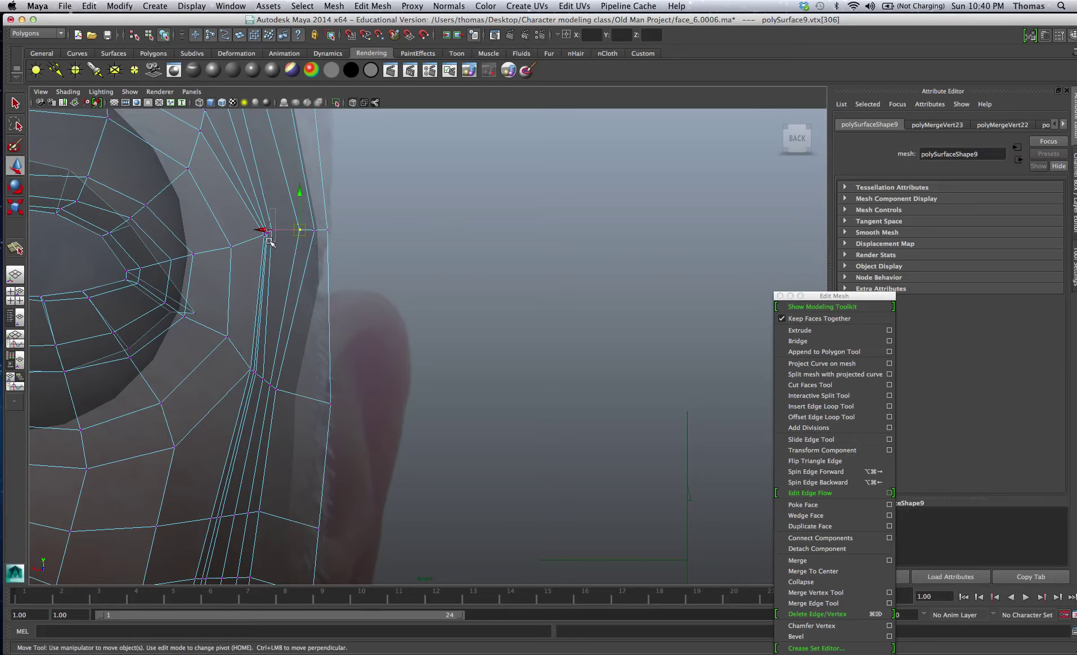
click(270, 232)
drag(270, 231, 292, 233)
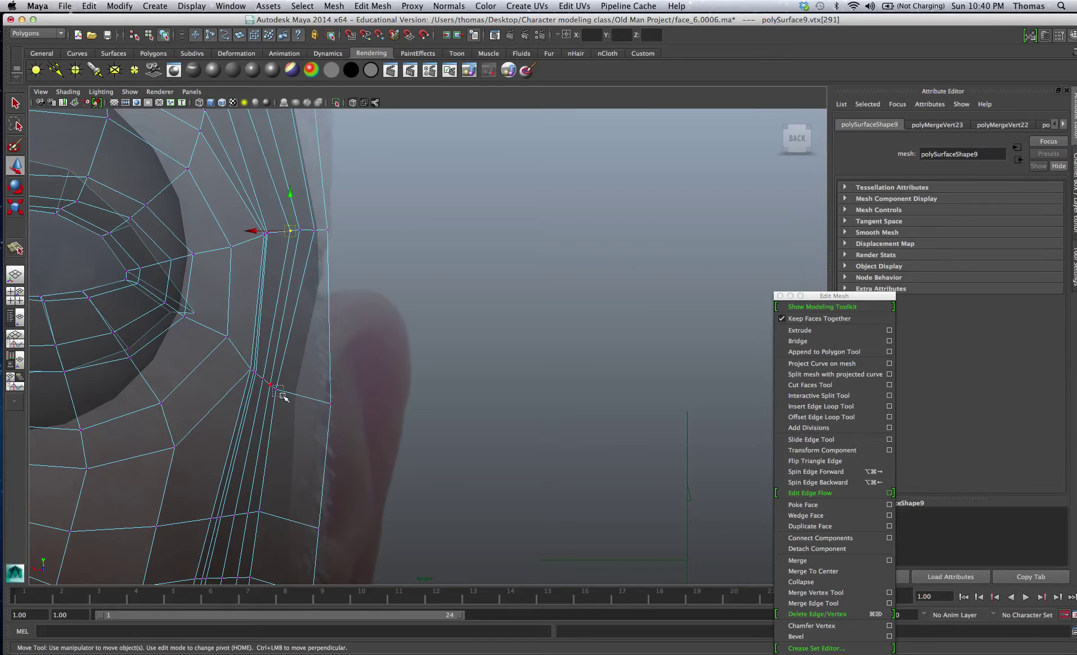
Step: Push the lower cheek-edge vertices right to line up with the outline
mouse_move(283, 397)
mouse_down()
mouse_move(277, 390)
mouse_move(310, 396)
mouse_up()
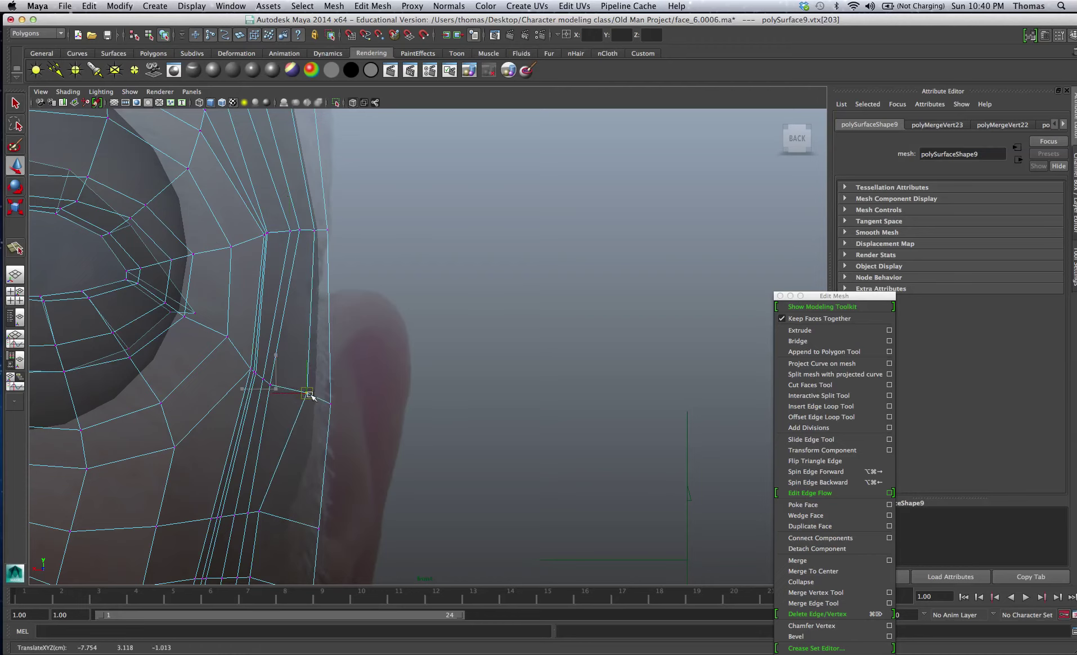
click(269, 390)
drag(271, 386, 278, 475)
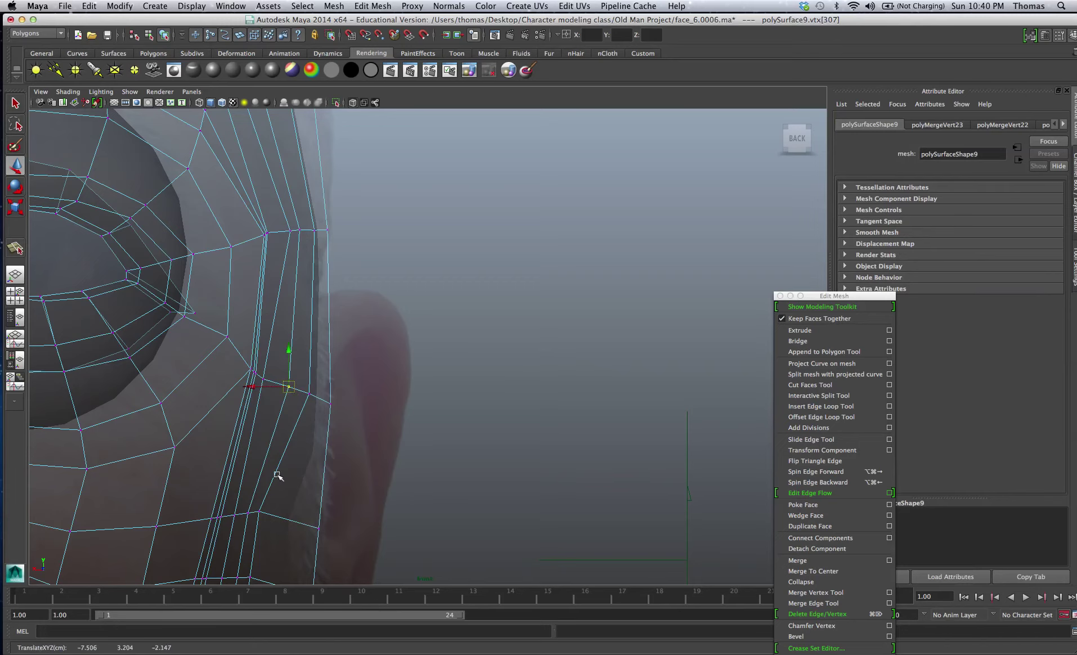
click(259, 512)
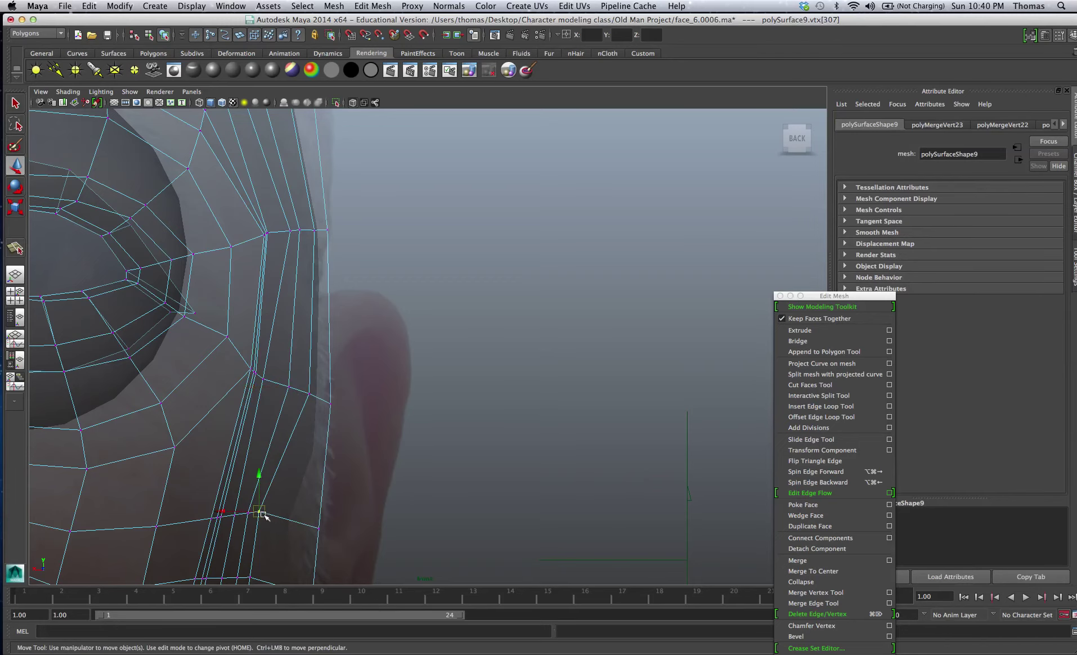
drag(260, 512, 284, 504)
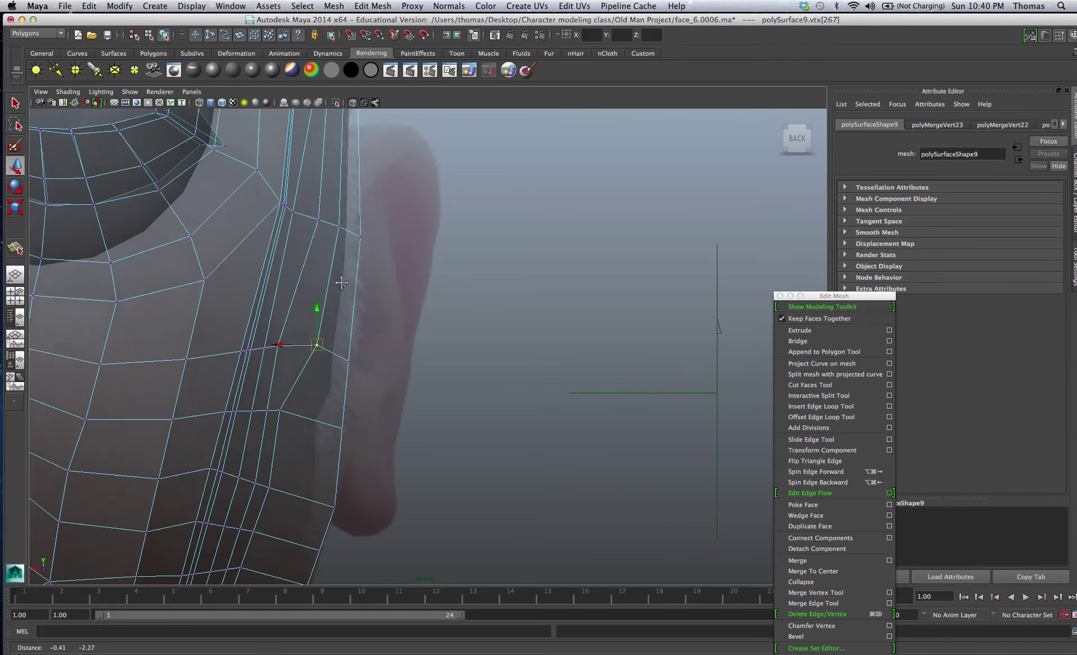
Step: Pan down and move a lower jaw-side vertex right onto the outline
alt+middle_drag(312, 456, 304, 287)
drag(284, 337, 310, 336)
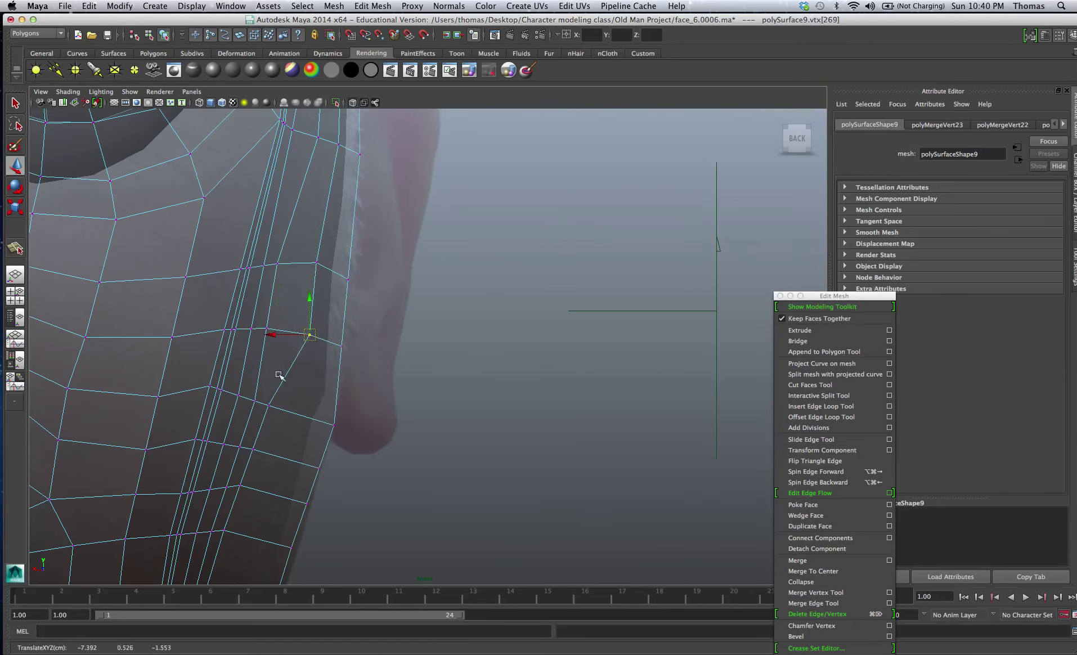
click(269, 404)
drag(269, 405, 302, 411)
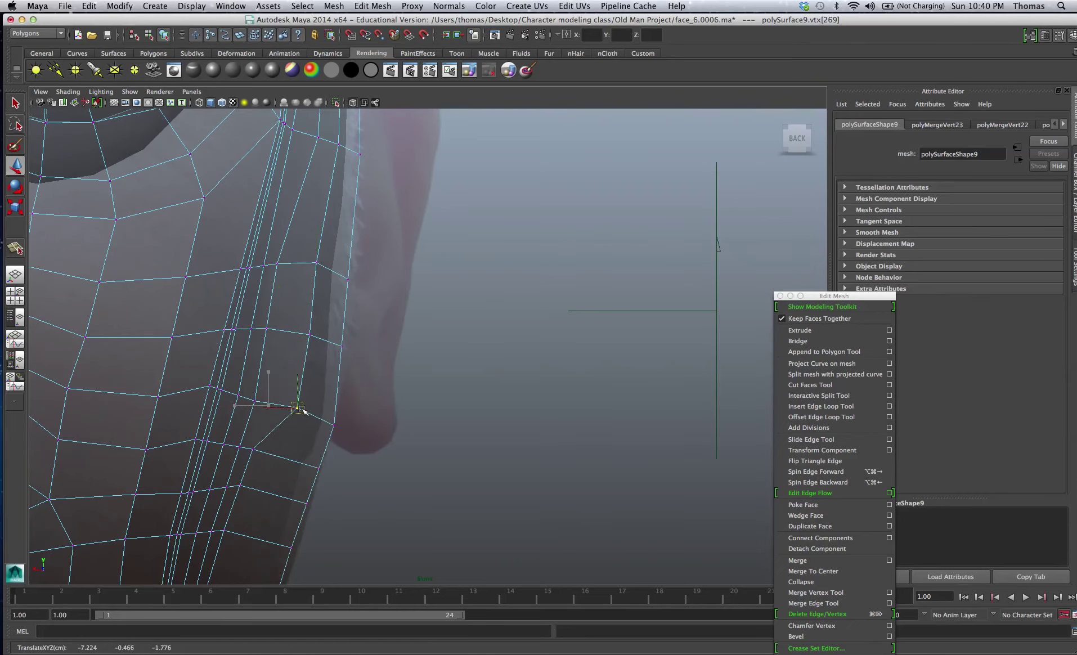
Step: Pull the jaw vertices down and right onto the reference outline, then zoom out
alt+middle_drag(303, 411, 226, 271)
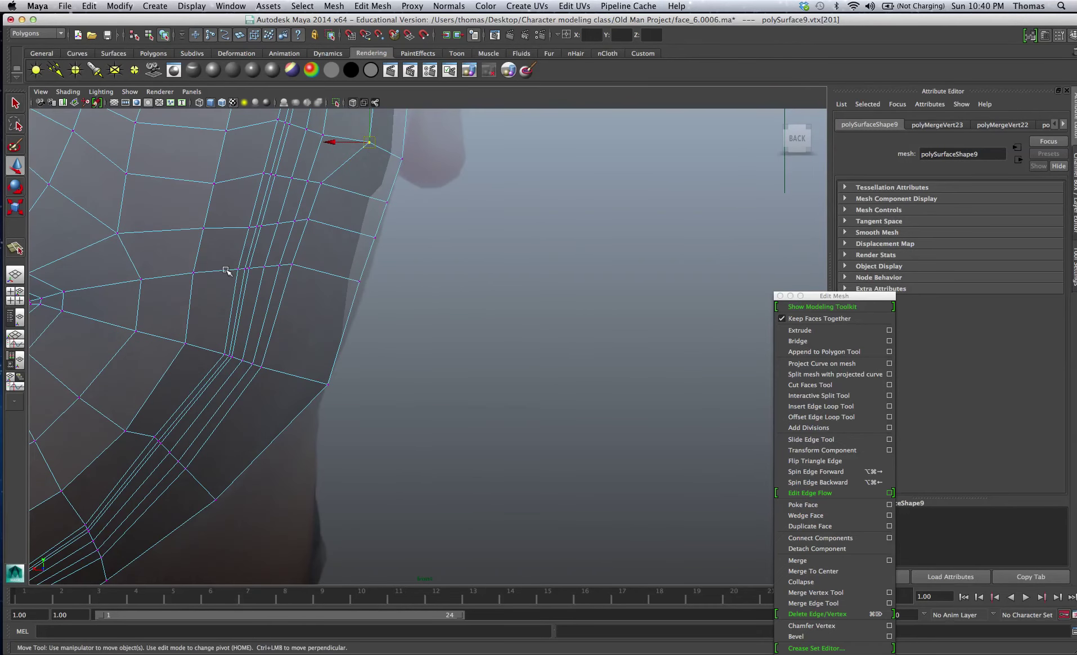
drag(315, 283, 313, 281)
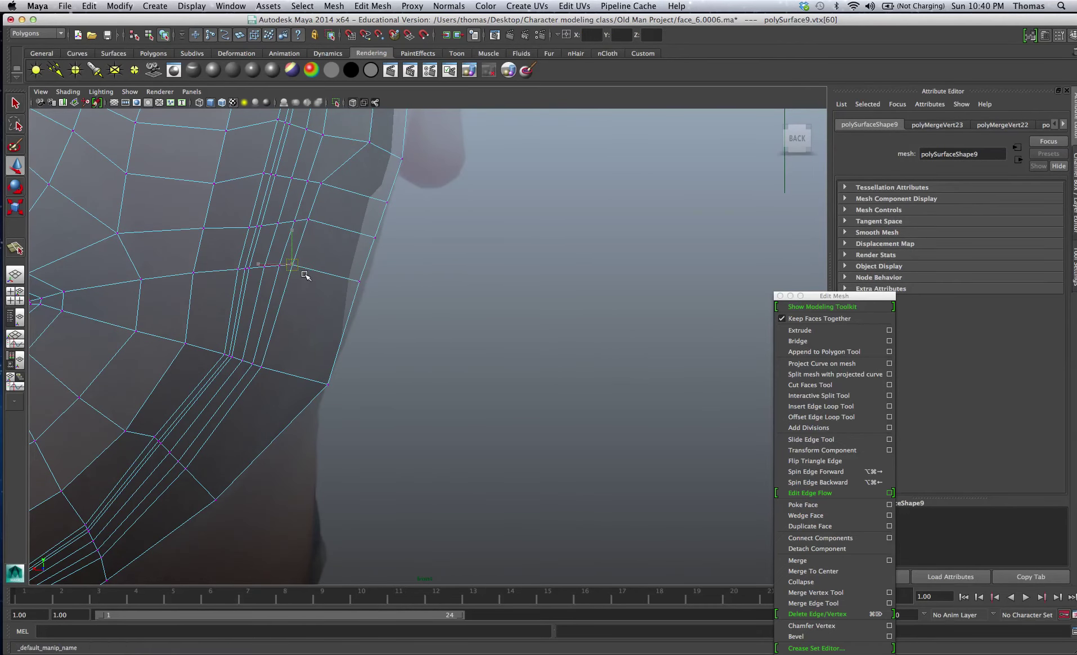
click(309, 219)
drag(310, 220, 325, 234)
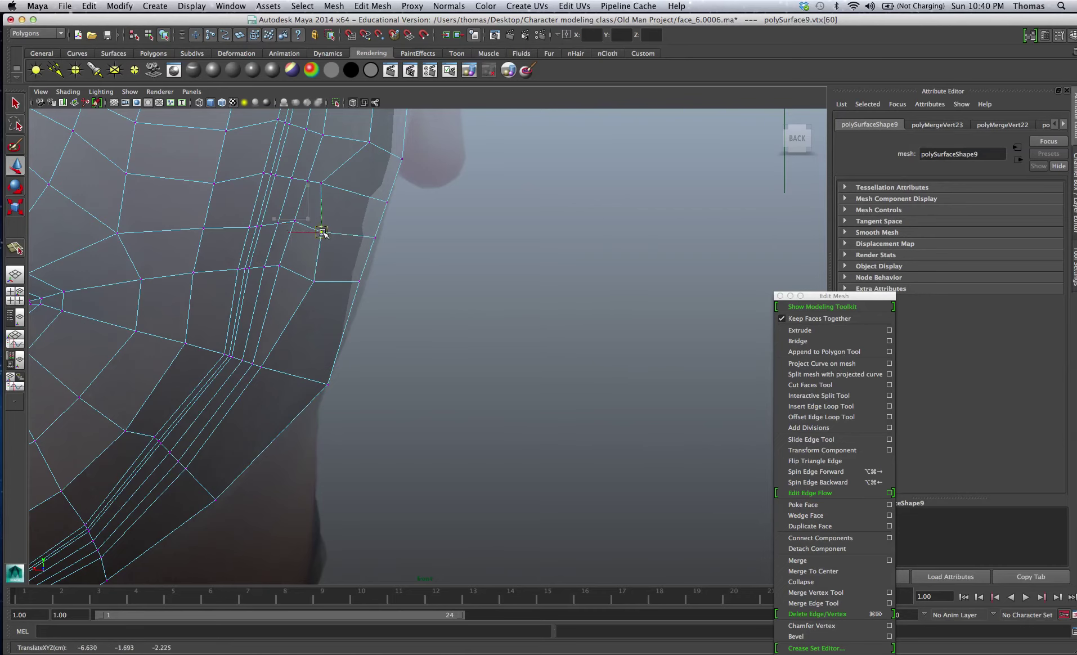
click(316, 179)
click(325, 184)
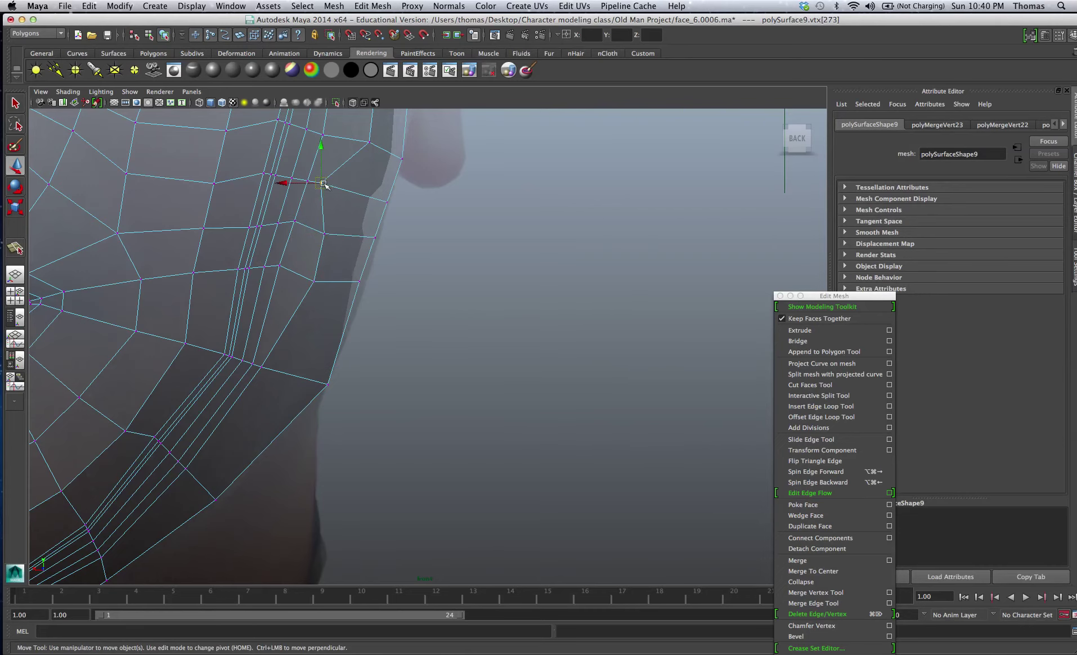
mouse_move(325, 184)
mouse_down()
mouse_move(345, 199)
mouse_move(336, 246)
mouse_up()
click(327, 233)
mouse_move(340, 264)
alt+right_down()
mouse_move(255, 289)
mouse_move(176, 276)
alt+right_up()
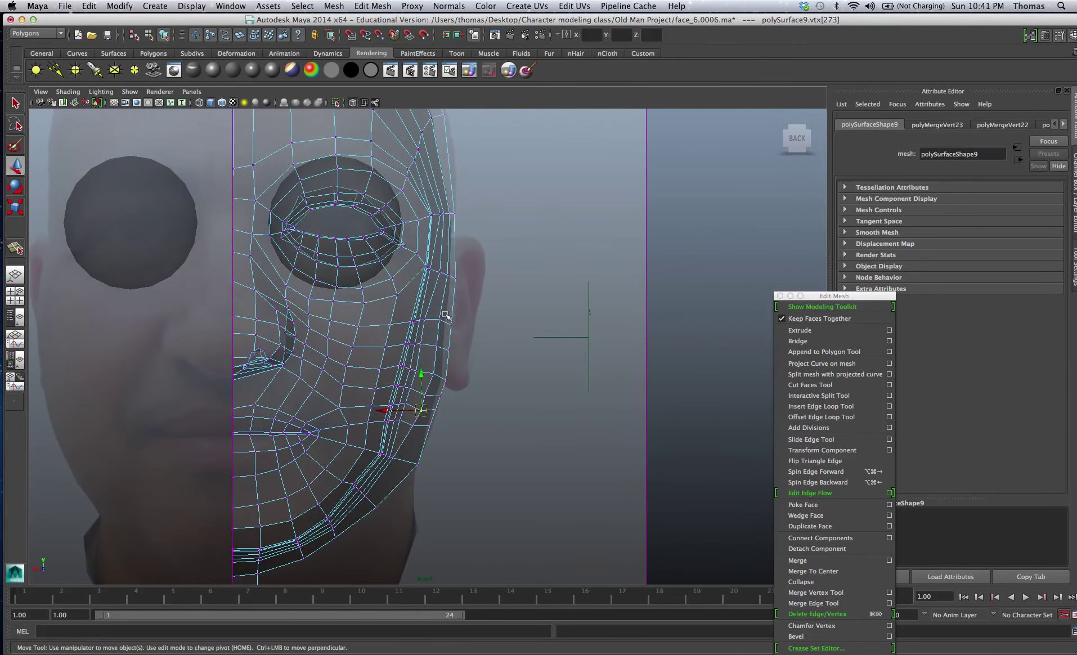
alt+middle_drag(342, 414, 437, 390)
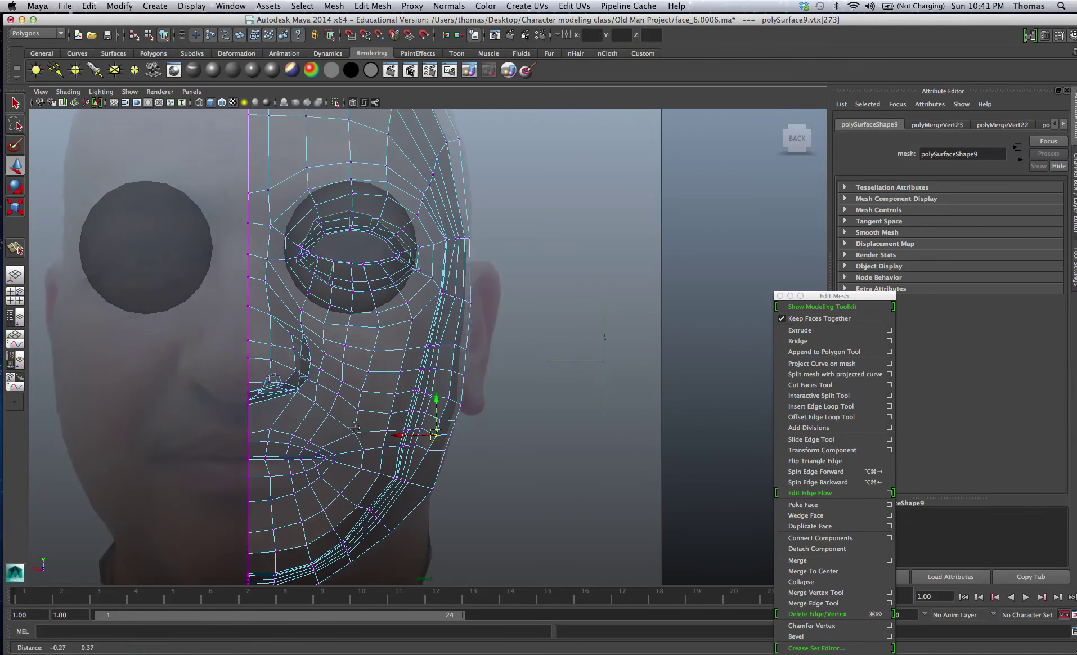
Step: Maximise the perspective view and turn on smooth mesh preview (3) for the head
key(space)
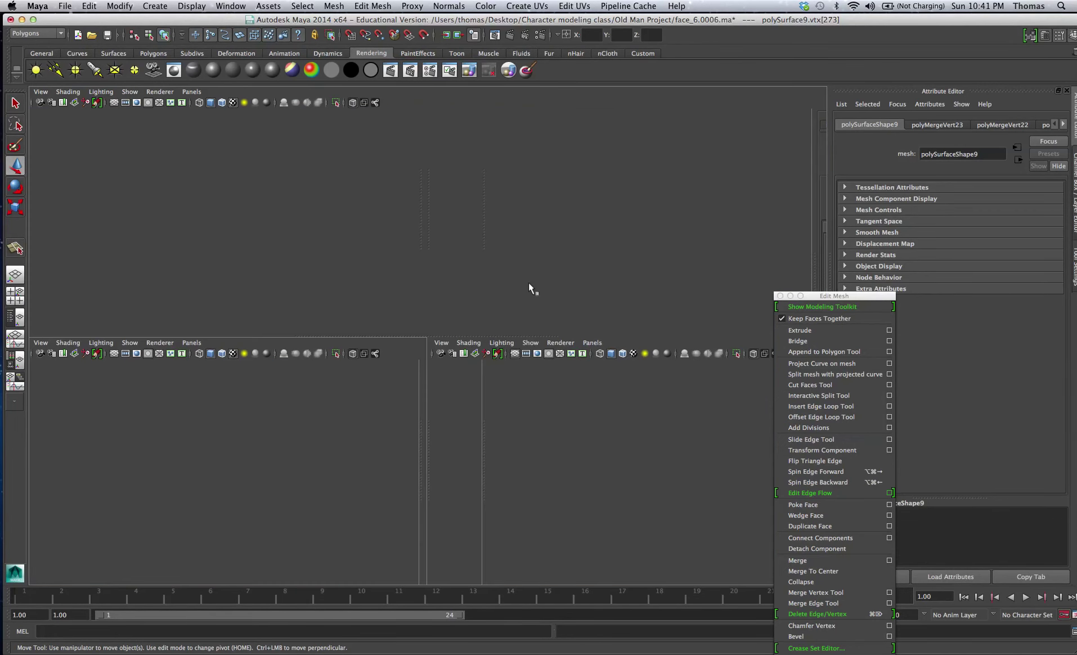
key(space)
key(space)
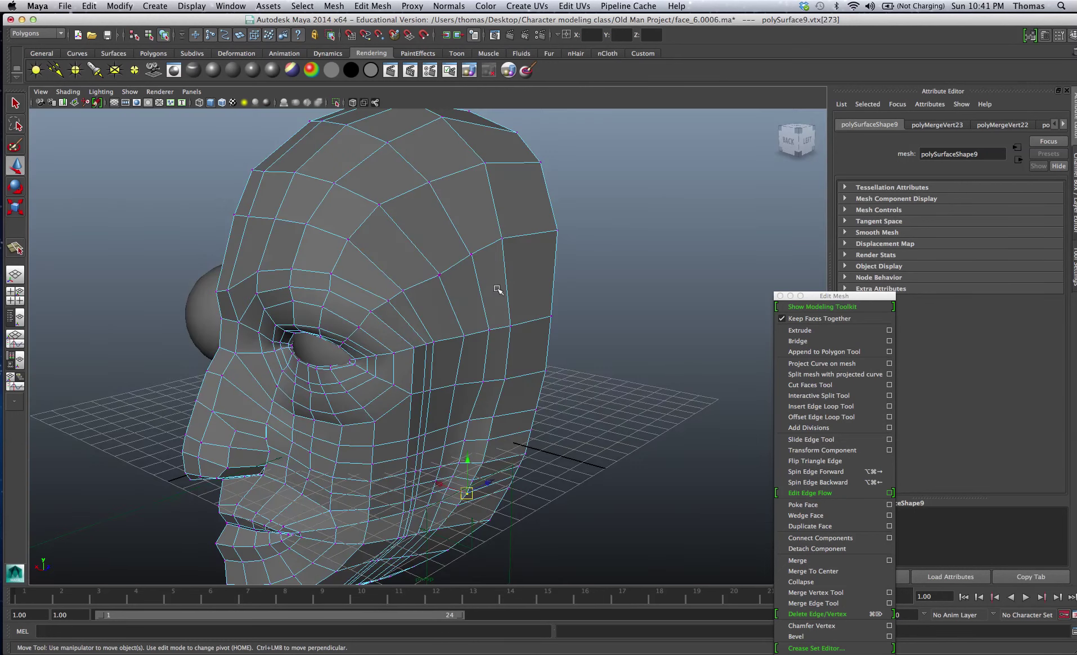
key(3)
alt+drag(371, 388, 378, 373)
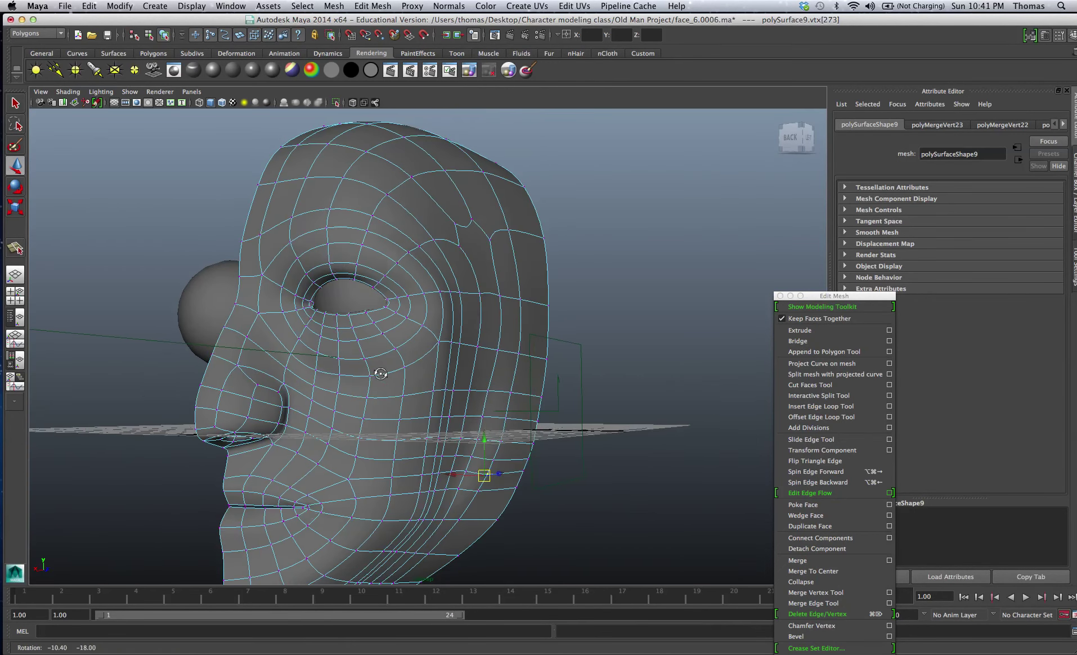
right_drag(409, 361, 561, 371)
Step: Clear the vertex selection and orbit to inspect the smoothed head from three-quarter angles
click(561, 372)
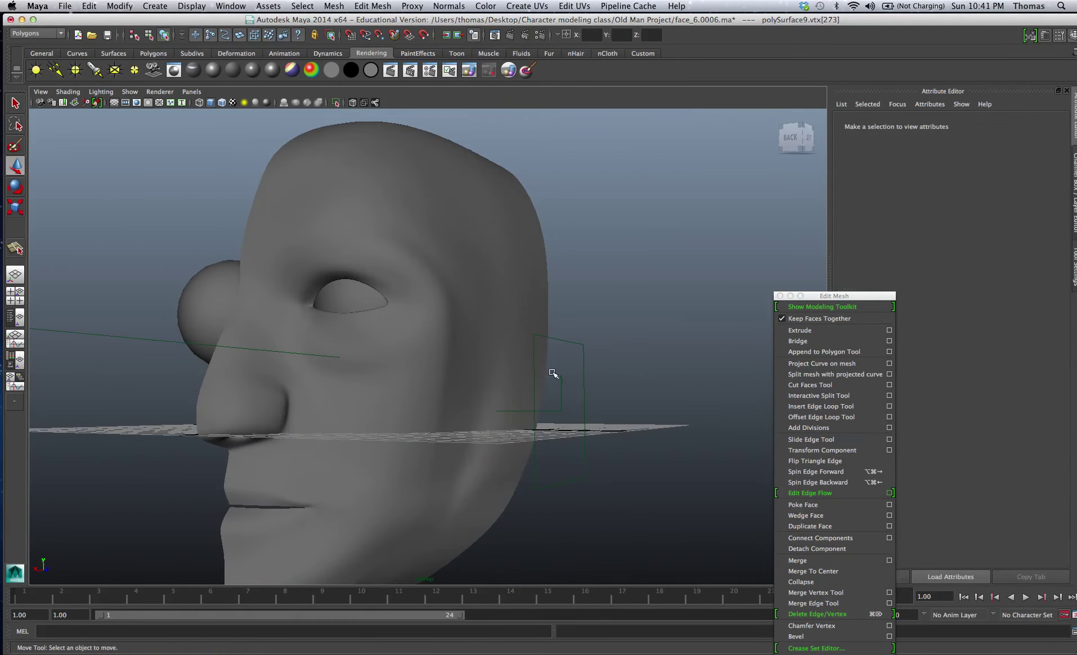
mouse_move(517, 385)
alt+mouse_down()
mouse_move(466, 384)
mouse_move(507, 382)
mouse_move(478, 391)
alt+mouse_up()
mouse_move(461, 438)
alt+mouse_down()
mouse_move(438, 415)
mouse_move(361, 414)
mouse_move(444, 390)
alt+mouse_up()
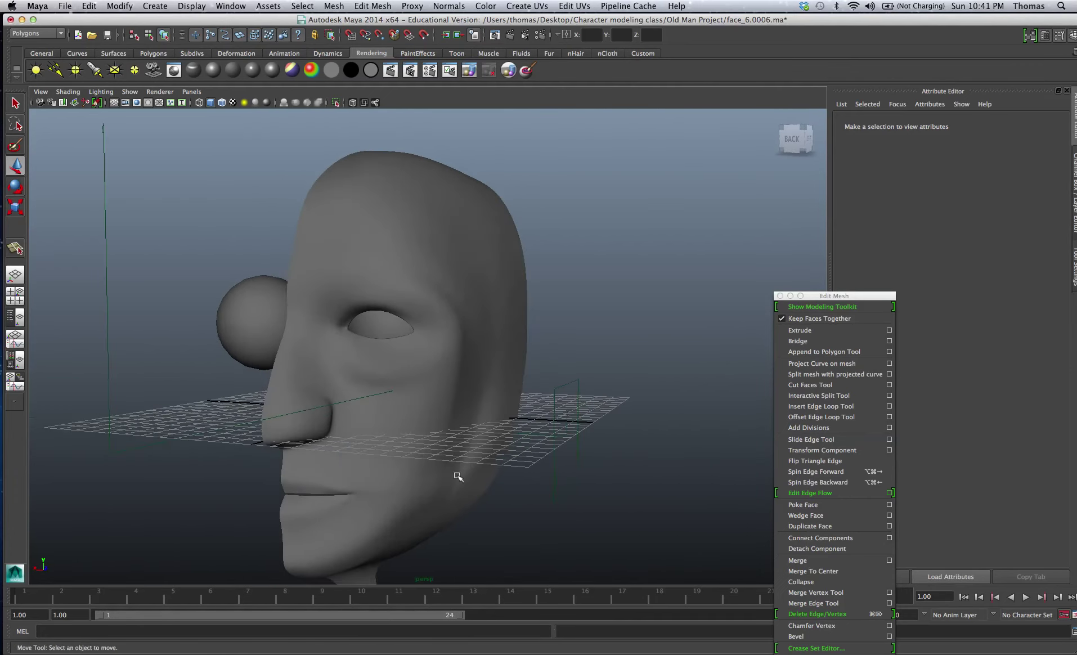
mouse_move(457, 475)
alt+mouse_down()
mouse_move(306, 500)
mouse_move(349, 482)
alt+mouse_up()
Step: Select the whole head mesh and orbit to a front three-quarter view showing the neck
click(345, 479)
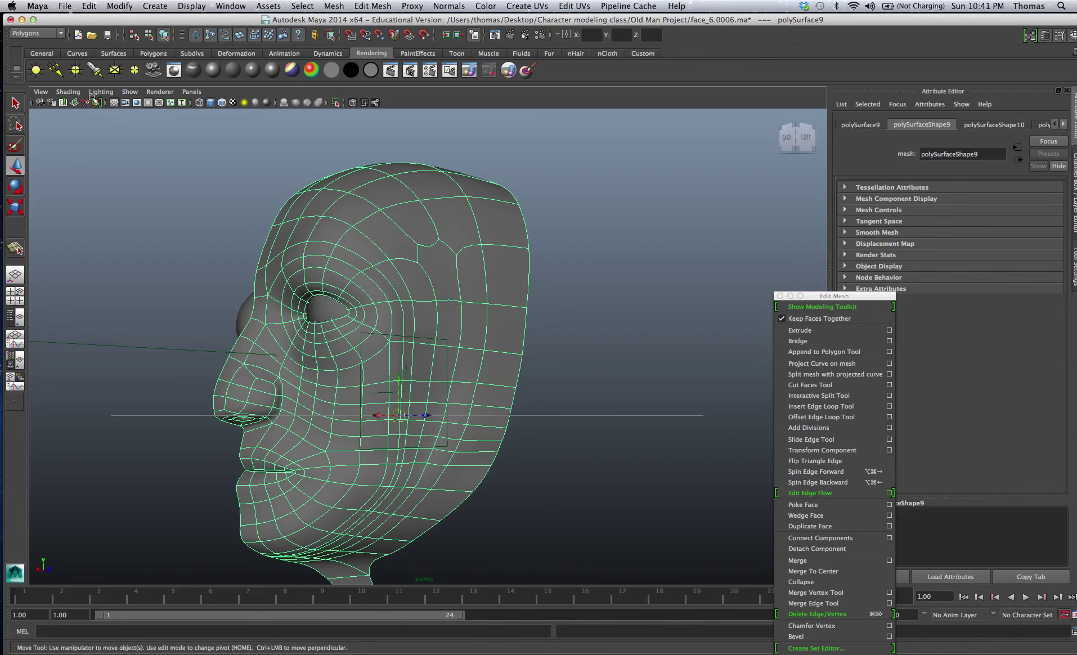
alt+drag(332, 422, 404, 413)
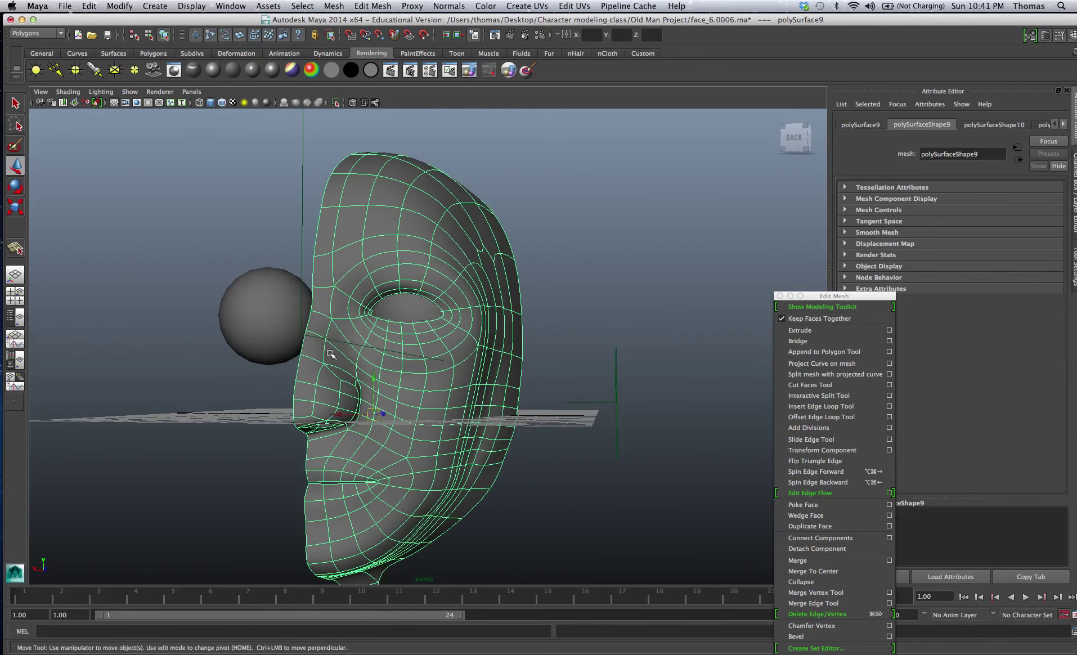
alt+drag(317, 368, 188, 379)
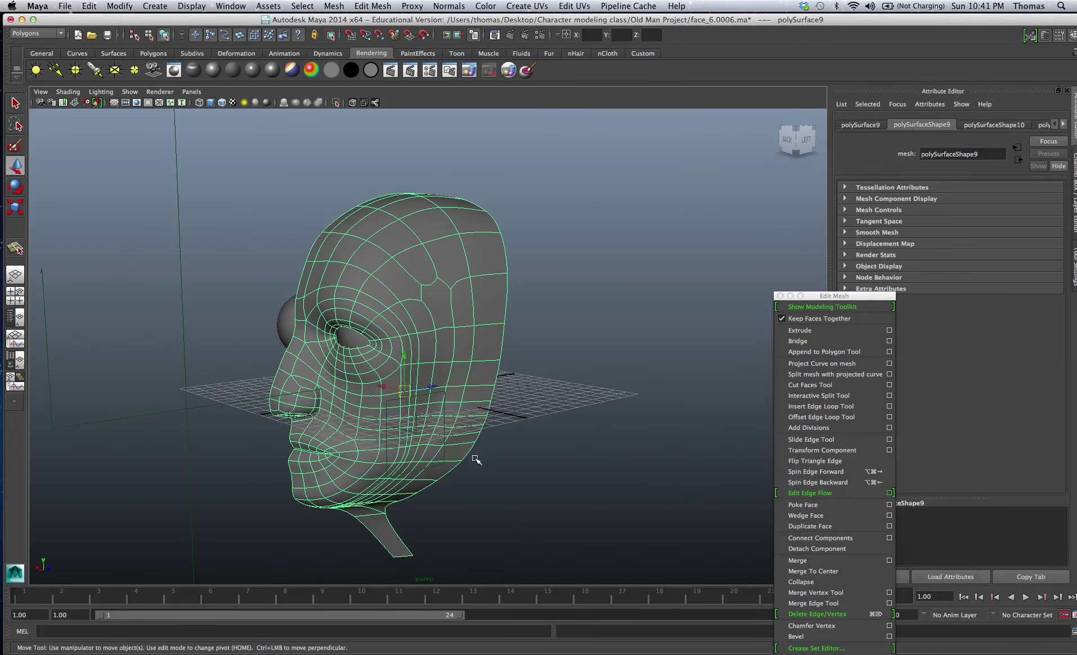